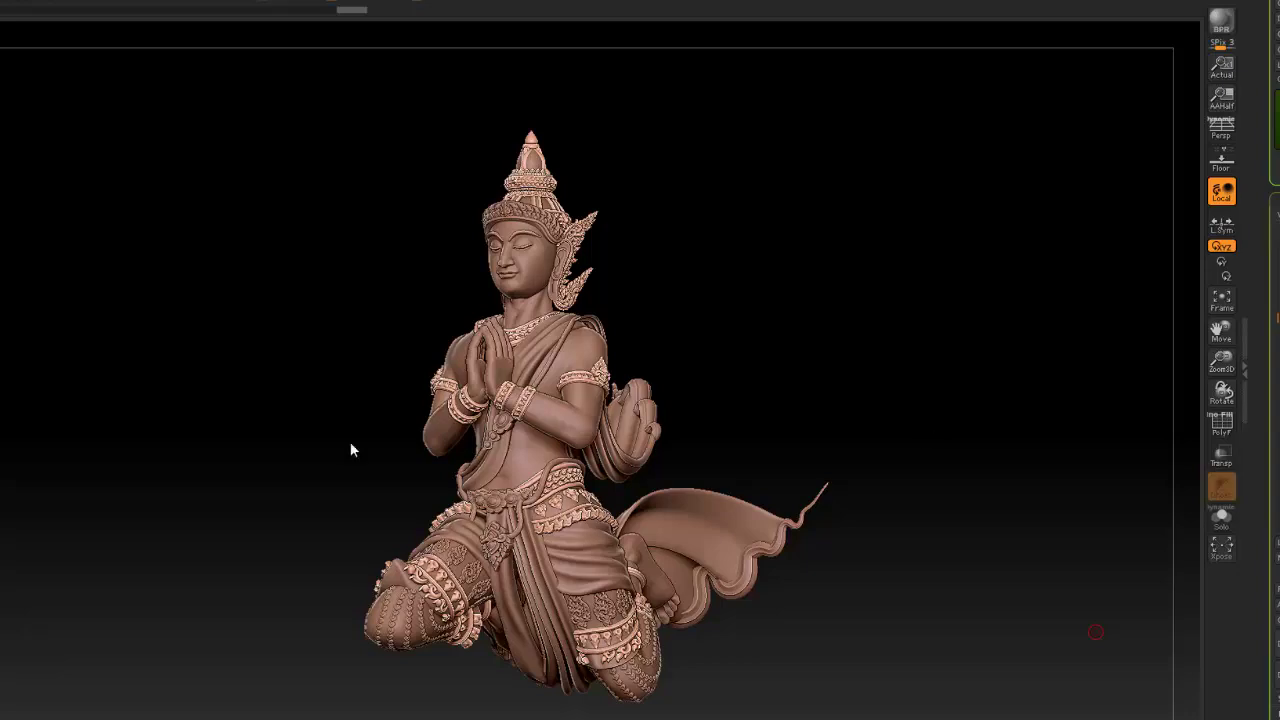
# Turn and zoom the deity sculpture, then enable Transp and Ghost to reveal the jewellery pieces
pyautogui.moveTo(320, 274)
pyautogui.mouseDown()
pyautogui.moveTo(338, 446)
pyautogui.moveTo(334, 410)
pyautogui.mouseUp()
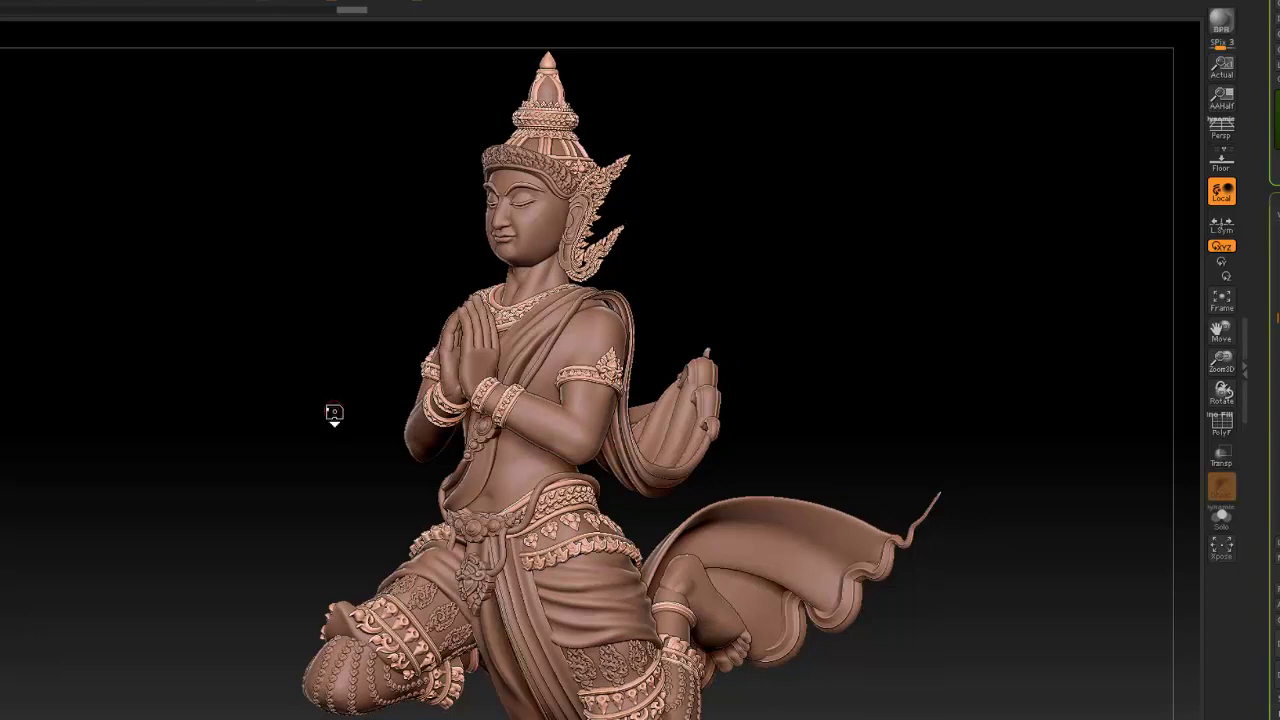
pyautogui.moveTo(1262, 188); pyautogui.dragTo(1279, 556)
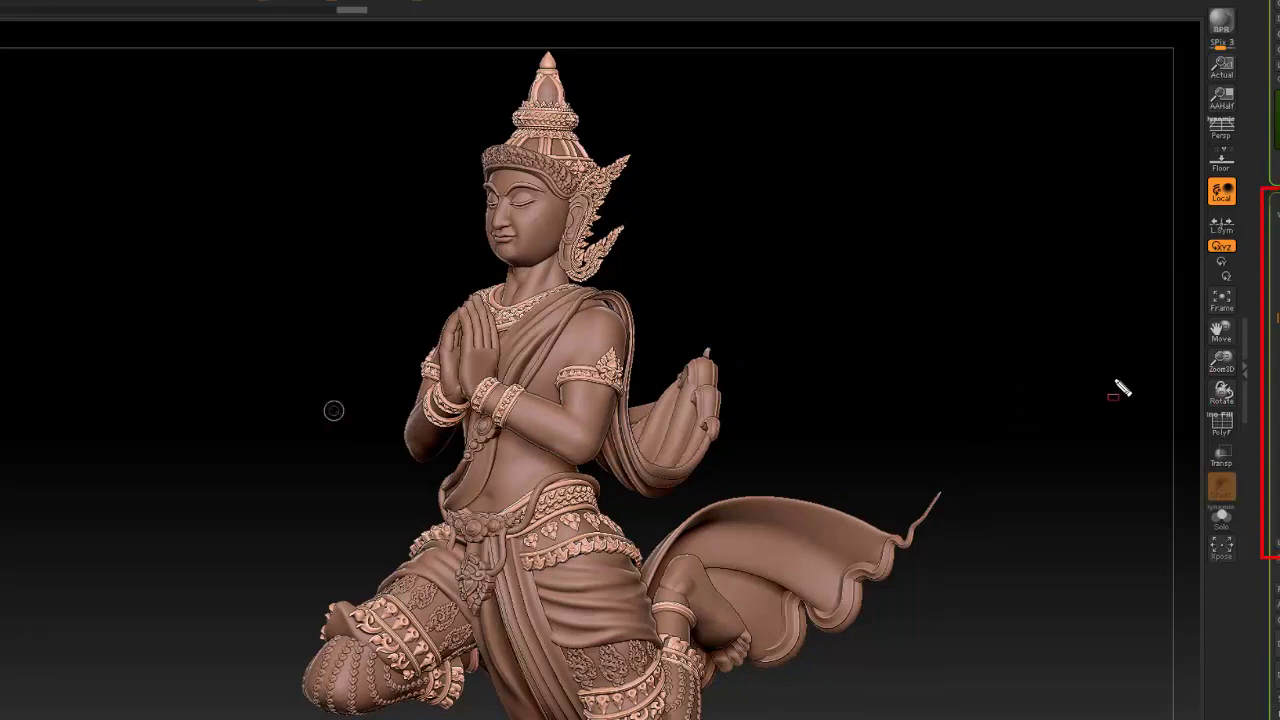
pyautogui.moveTo(1140, 215); pyautogui.dragTo(1275, 237)
pyautogui.moveTo(1147, 282); pyautogui.dragTo(1268, 268)
pyautogui.moveTo(1148, 338); pyautogui.dragTo(1278, 298)
pyautogui.moveTo(1153, 394); pyautogui.dragTo(1255, 358)
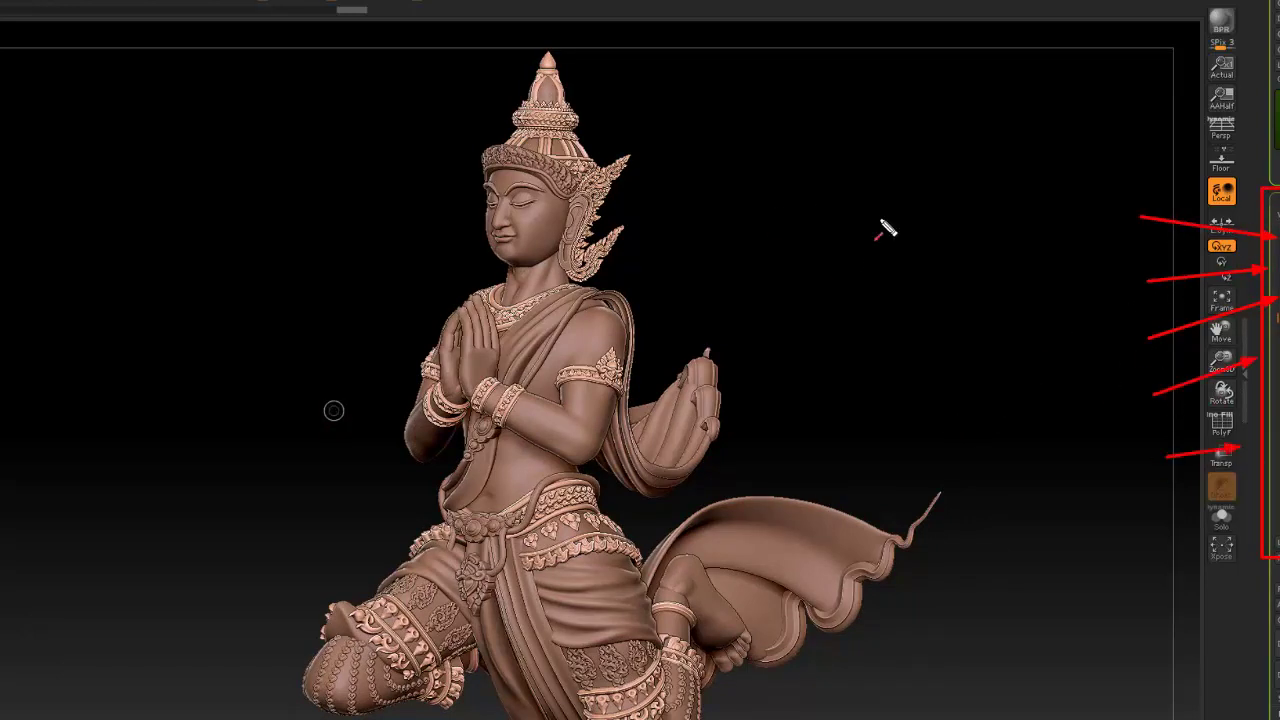
pyautogui.moveTo(890, 225); pyautogui.dragTo(580, 97)
pyautogui.moveTo(805, 308); pyautogui.dragTo(540, 230)
pyautogui.moveTo(832, 380); pyautogui.dragTo(660, 395)
pyautogui.moveTo(935, 422); pyautogui.dragTo(765, 570)
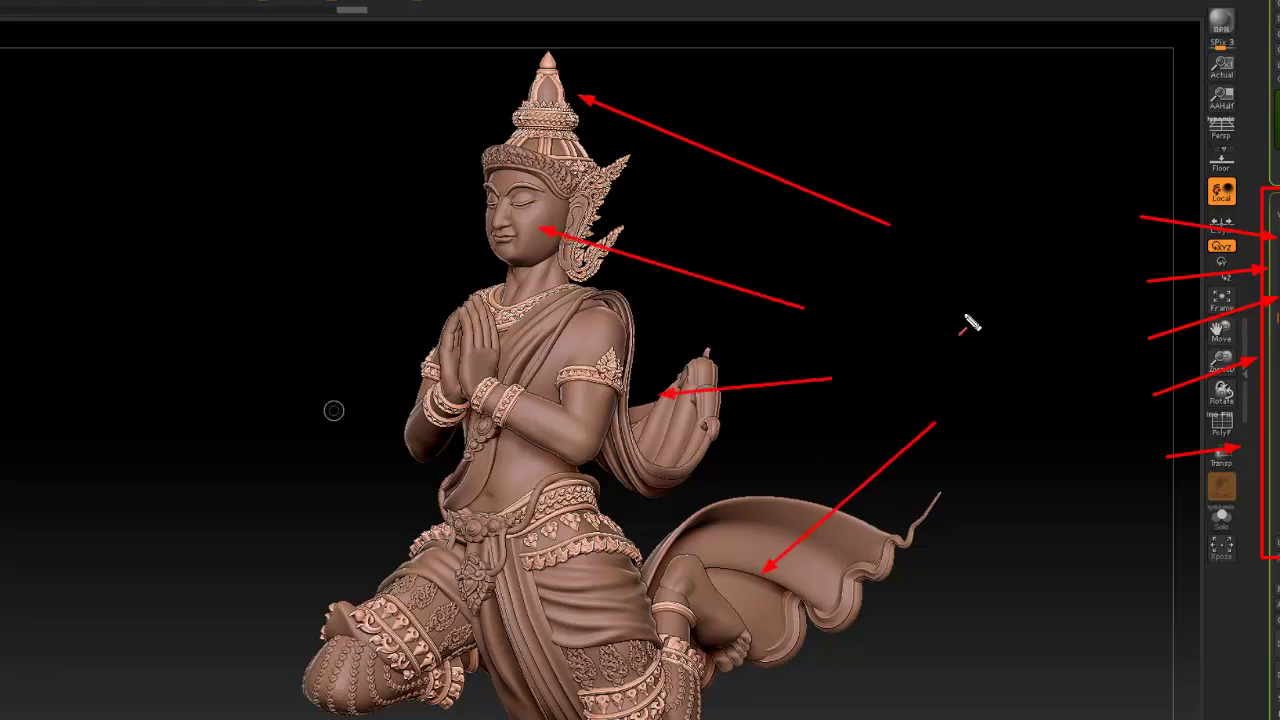
pyautogui.press('Escape')
# Make the sculpture see-through and turn the ghosted figure slightly
pyautogui.click(1220, 458)
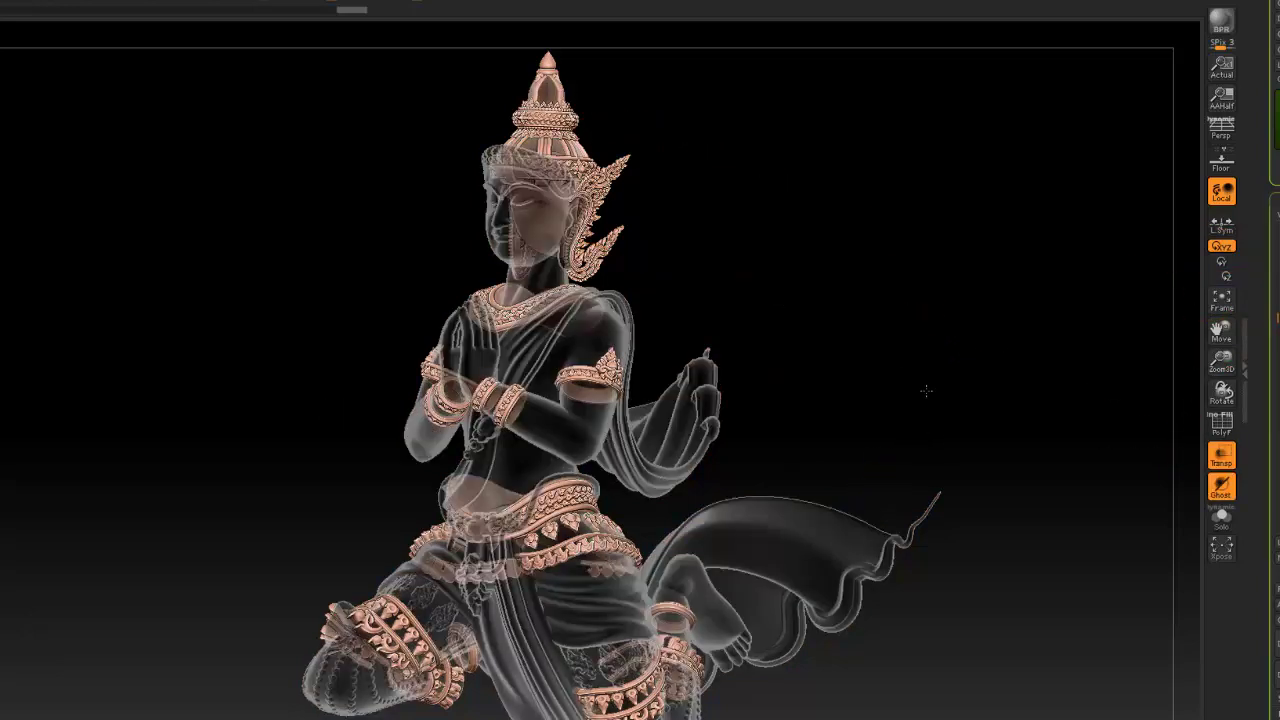
pyautogui.moveTo(925, 393); pyautogui.dragTo(913, 389)
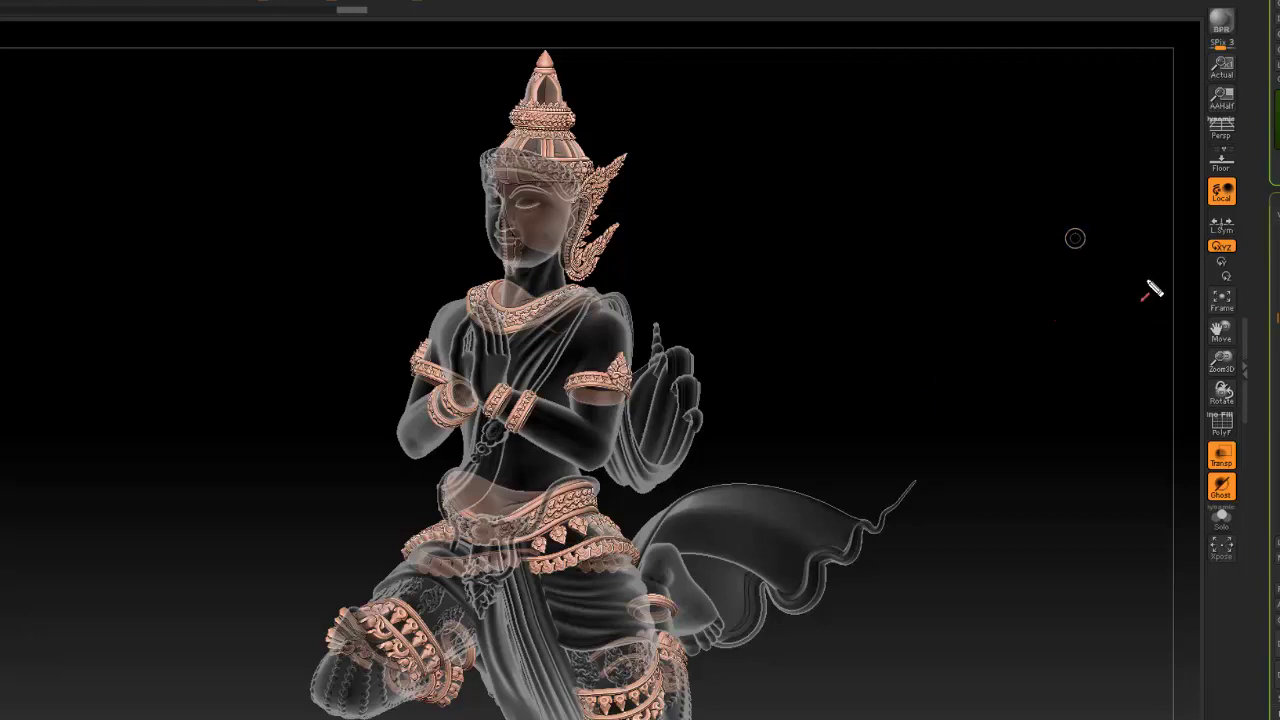
pyautogui.moveTo(1103, 285); pyautogui.dragTo(1275, 271)
pyautogui.moveTo(958, 295); pyautogui.dragTo(605, 185)
# Step down through the subtools one by one, then switch Transp off for a solid statue
pyautogui.press('Escape')
pyautogui.press('Down')
pyautogui.press('Down')
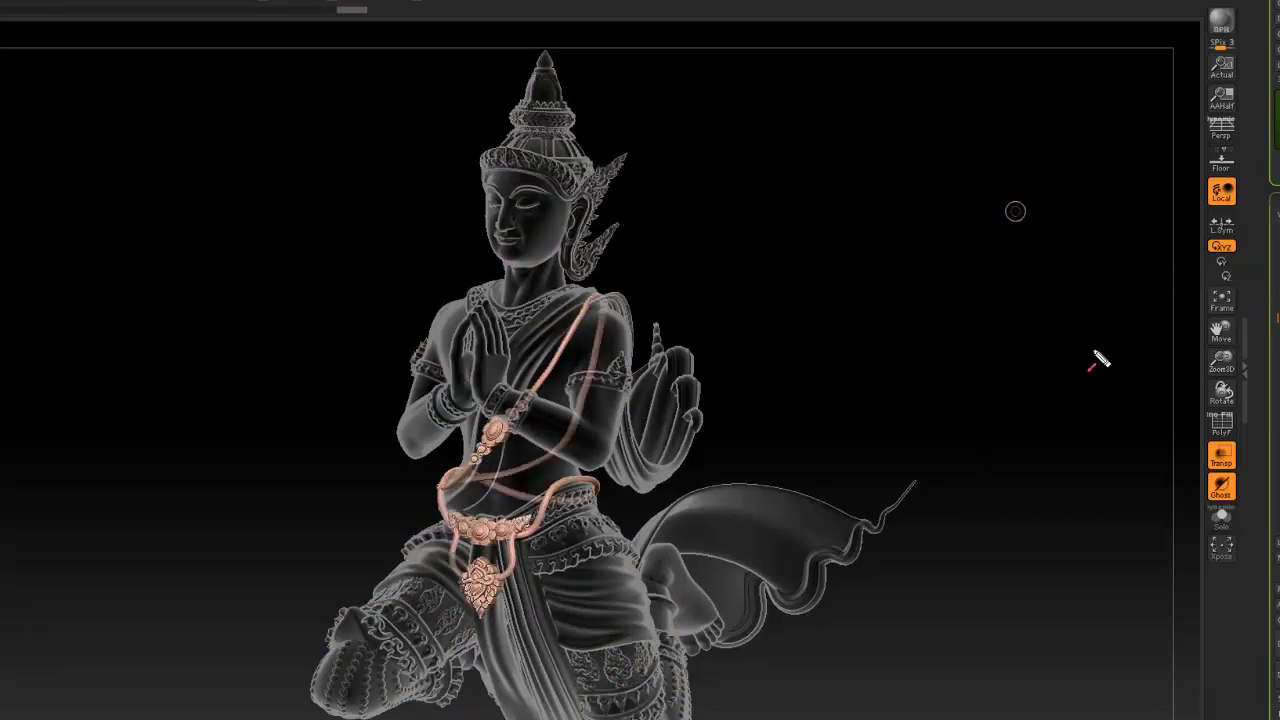
pyautogui.moveTo(993, 343)
pyautogui.mouseDown()
pyautogui.moveTo(1276, 332)
pyautogui.moveTo(728, 420)
pyautogui.moveTo(598, 478)
pyautogui.mouseUp()
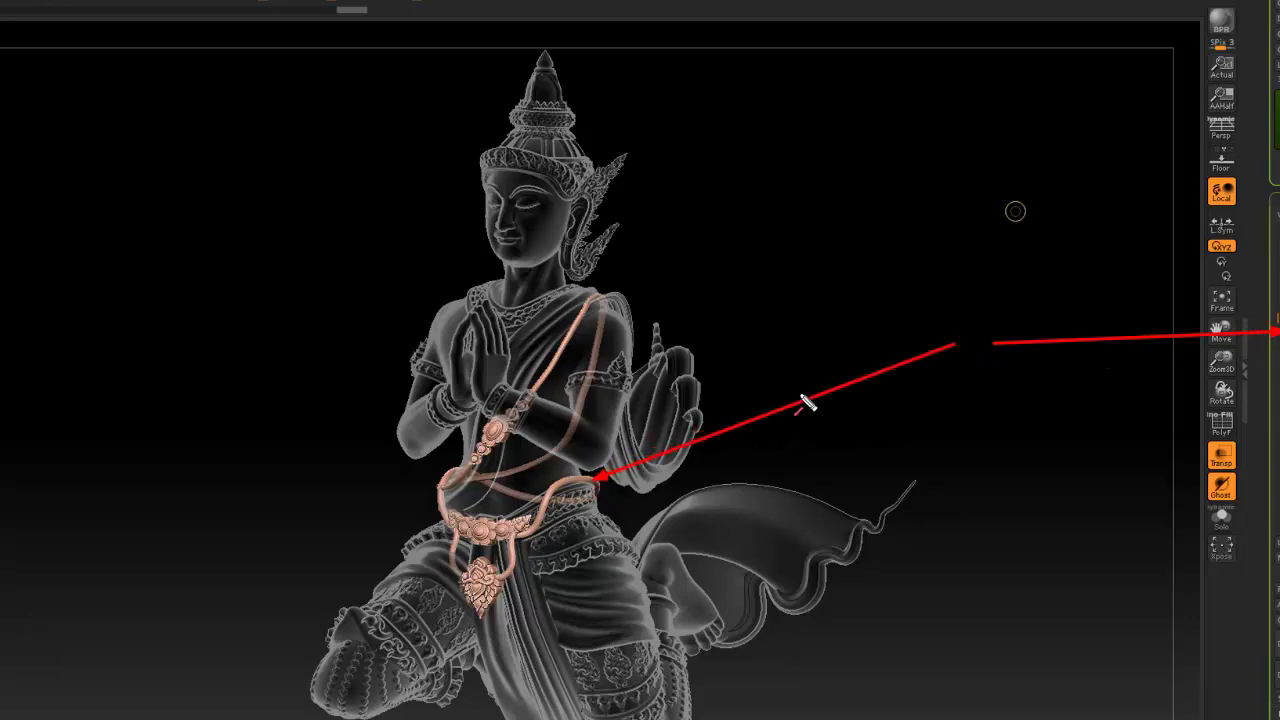
pyautogui.press('Escape')
pyautogui.press('Down')
pyautogui.press('Down')
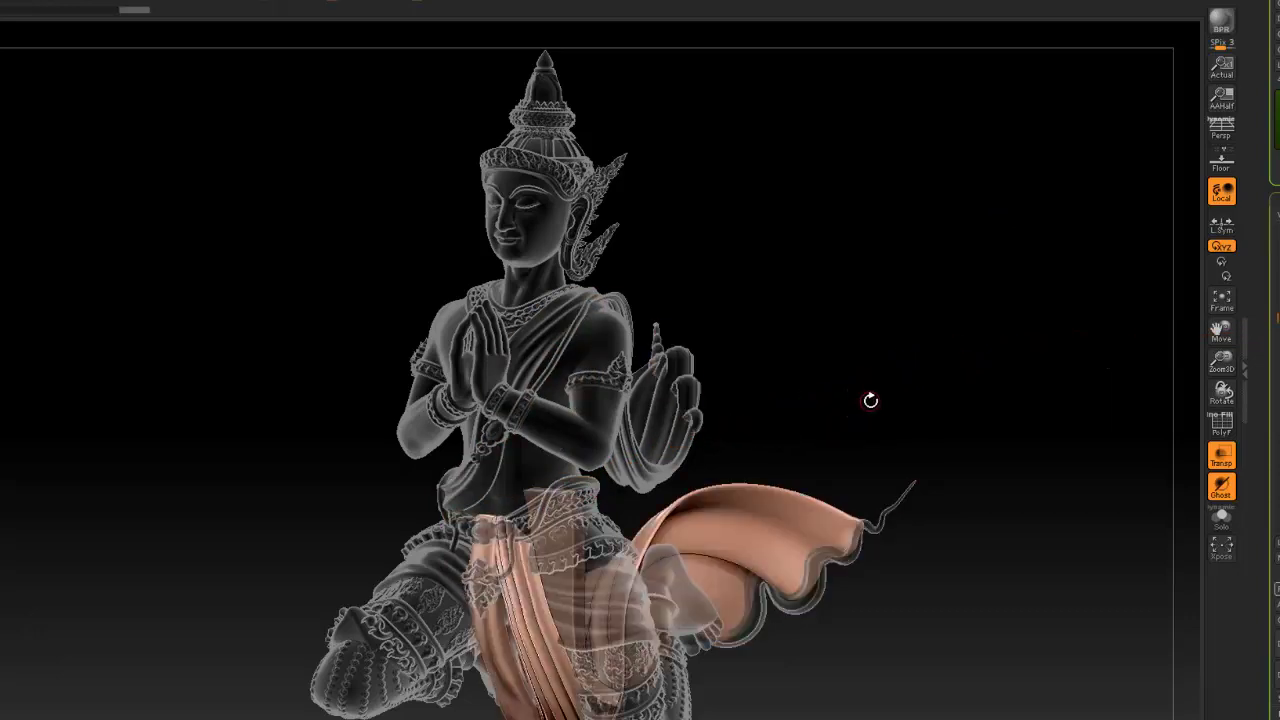
pyautogui.press('Down')
pyautogui.press('Down')
pyautogui.press('Down')
pyautogui.press('Down')
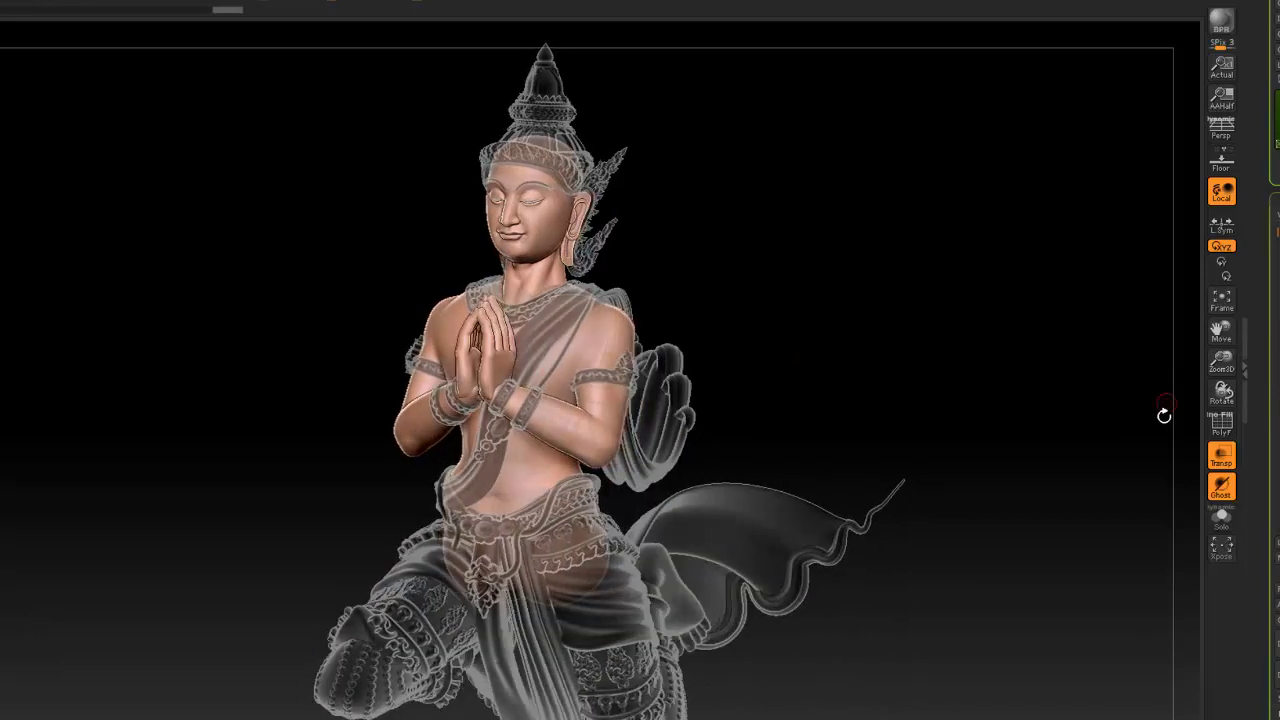
pyautogui.click(1221, 456)
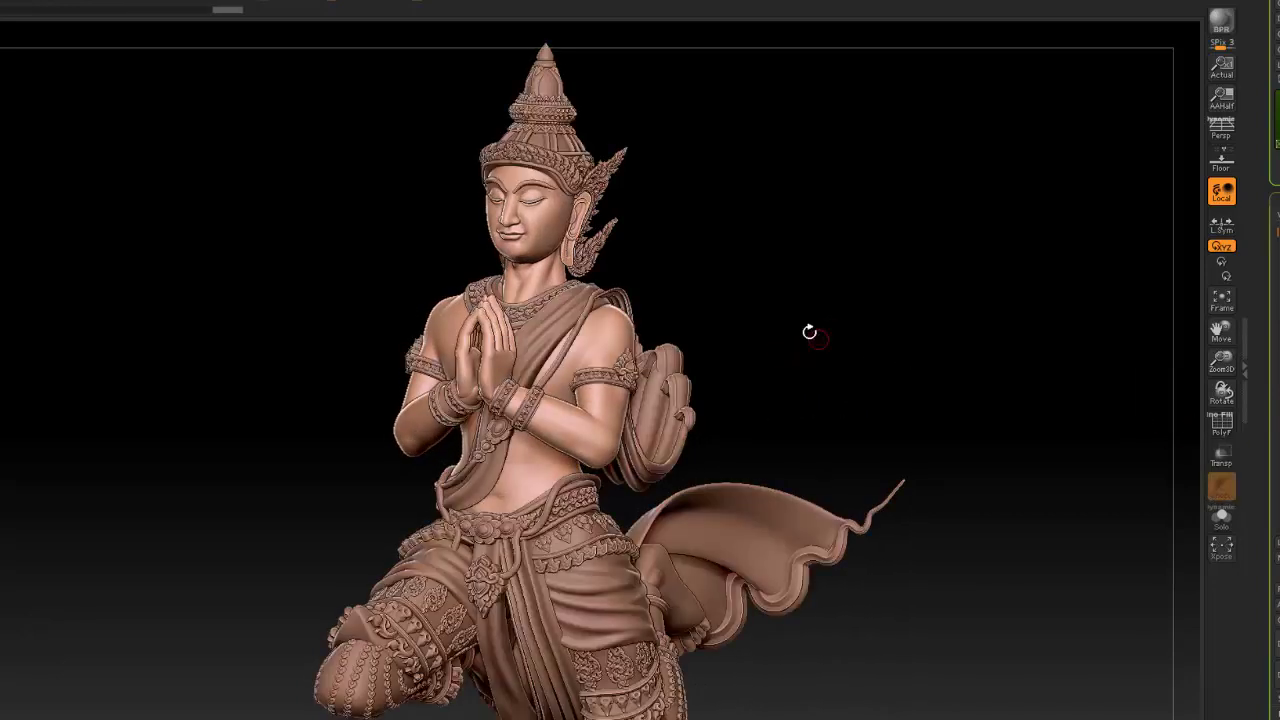
# Choose KeyShot under External Renderer in ZBrush's Render menu
pyautogui.click(528, 2)
pyautogui.click(481, 130)
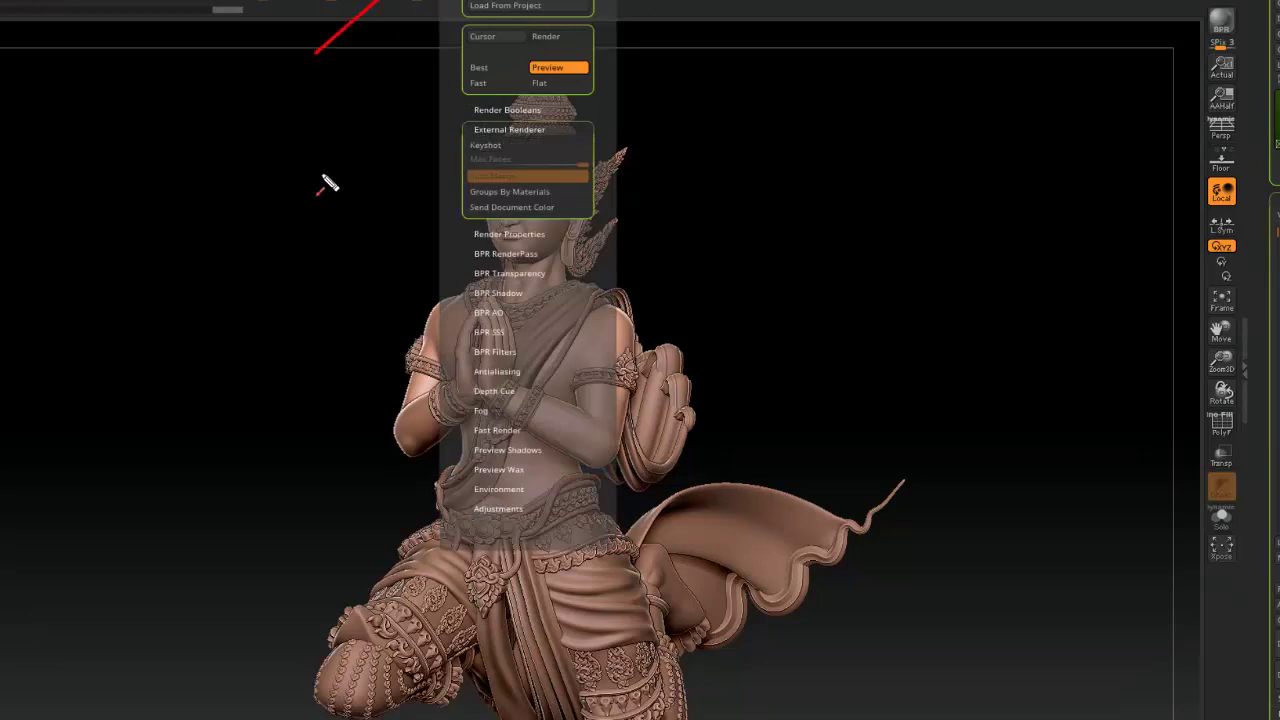
pyautogui.moveTo(307, 184); pyautogui.dragTo(462, 130)
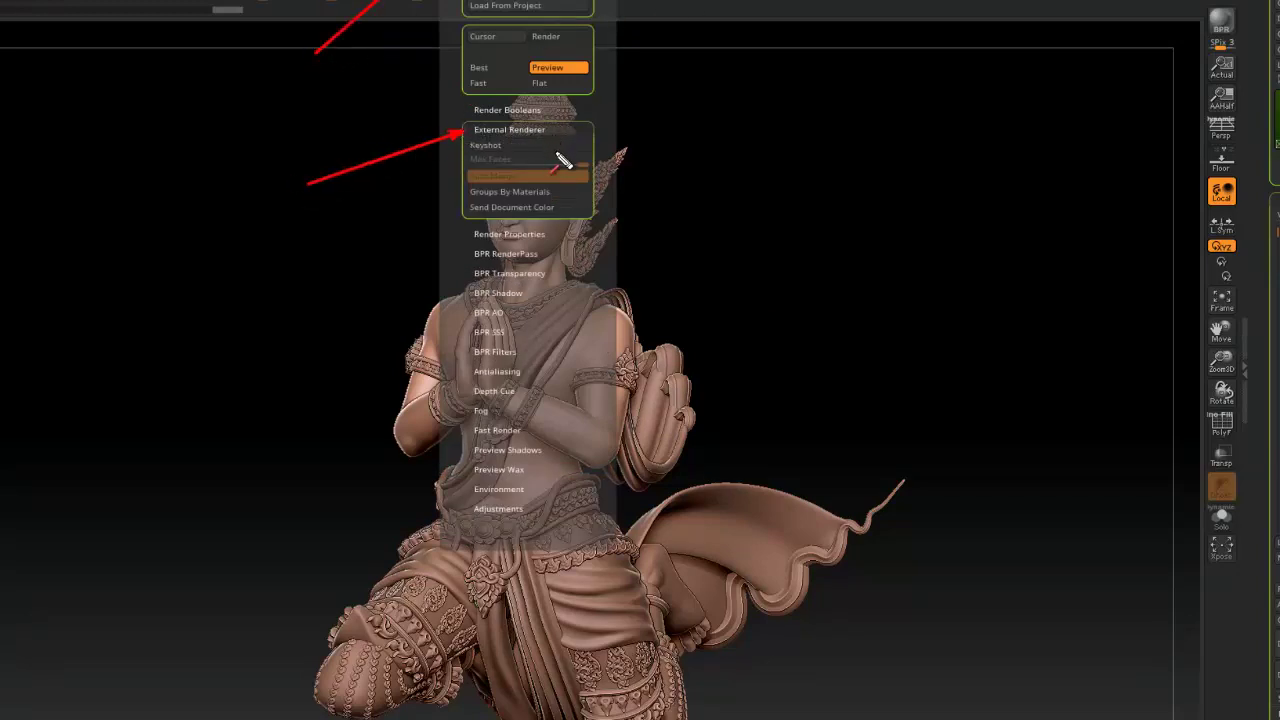
pyautogui.moveTo(452, 117)
pyautogui.mouseDown()
pyautogui.moveTo(567, 135)
pyautogui.moveTo(596, 158)
pyautogui.mouseUp()
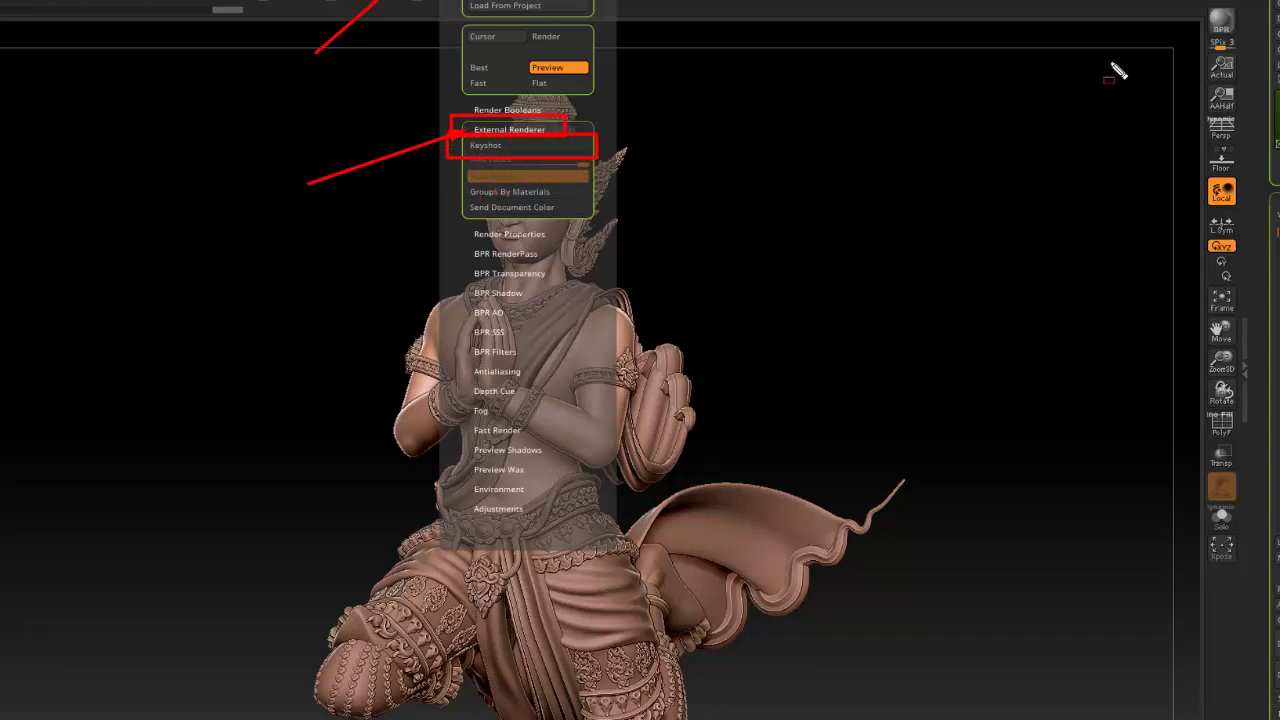
pyautogui.moveTo(1182, 2); pyautogui.dragTo(1246, 43)
pyautogui.moveTo(993, 151); pyautogui.dragTo(1176, 37)
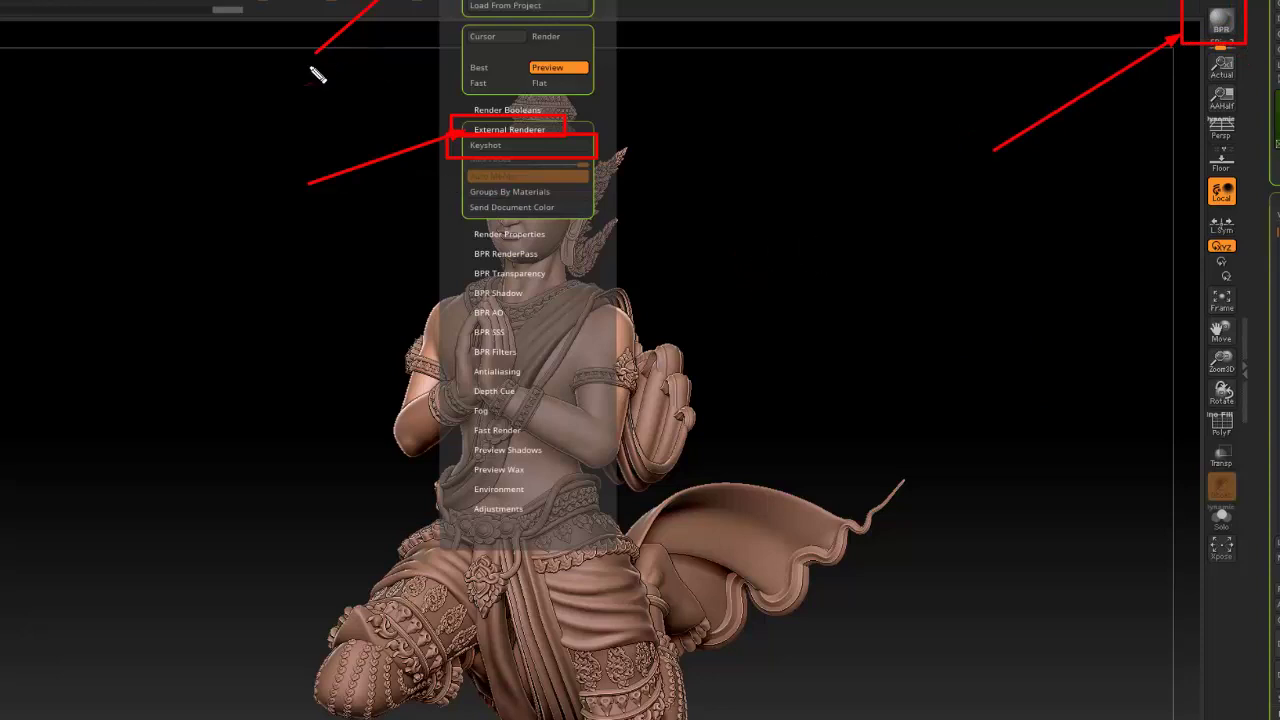
pyautogui.moveTo(670, 200); pyautogui.dragTo(598, 152)
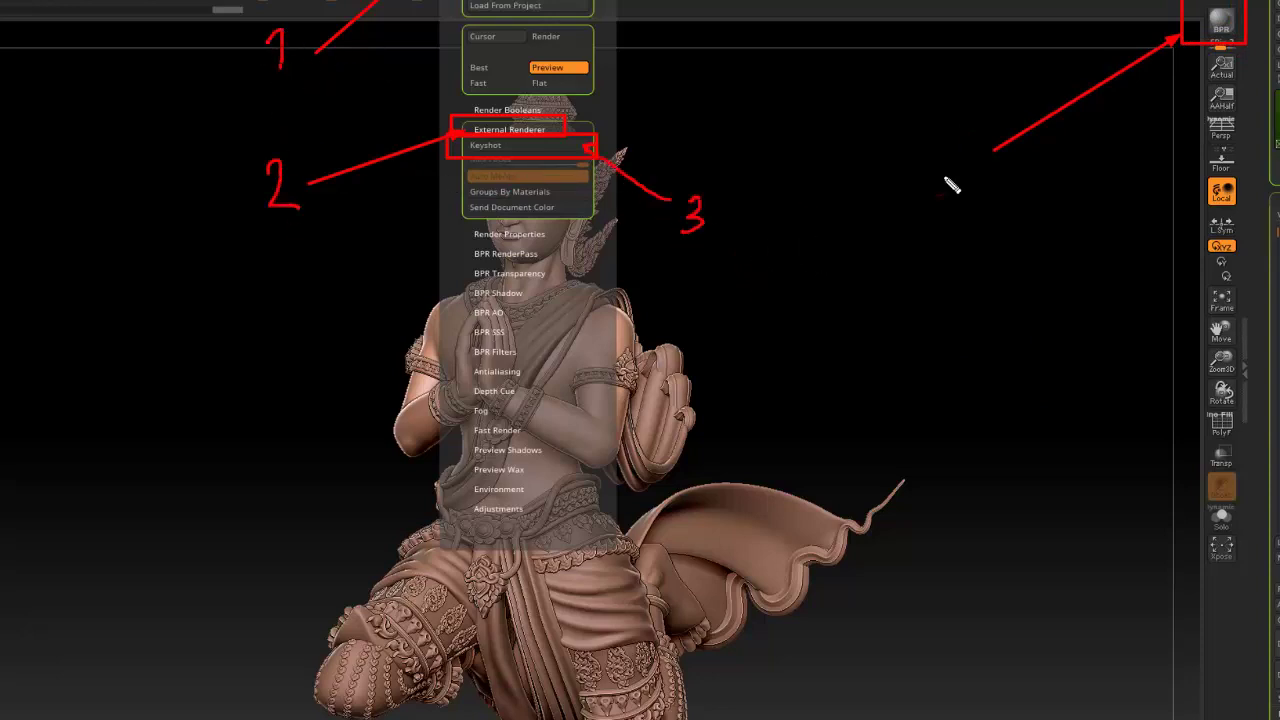
pyautogui.press('Escape')
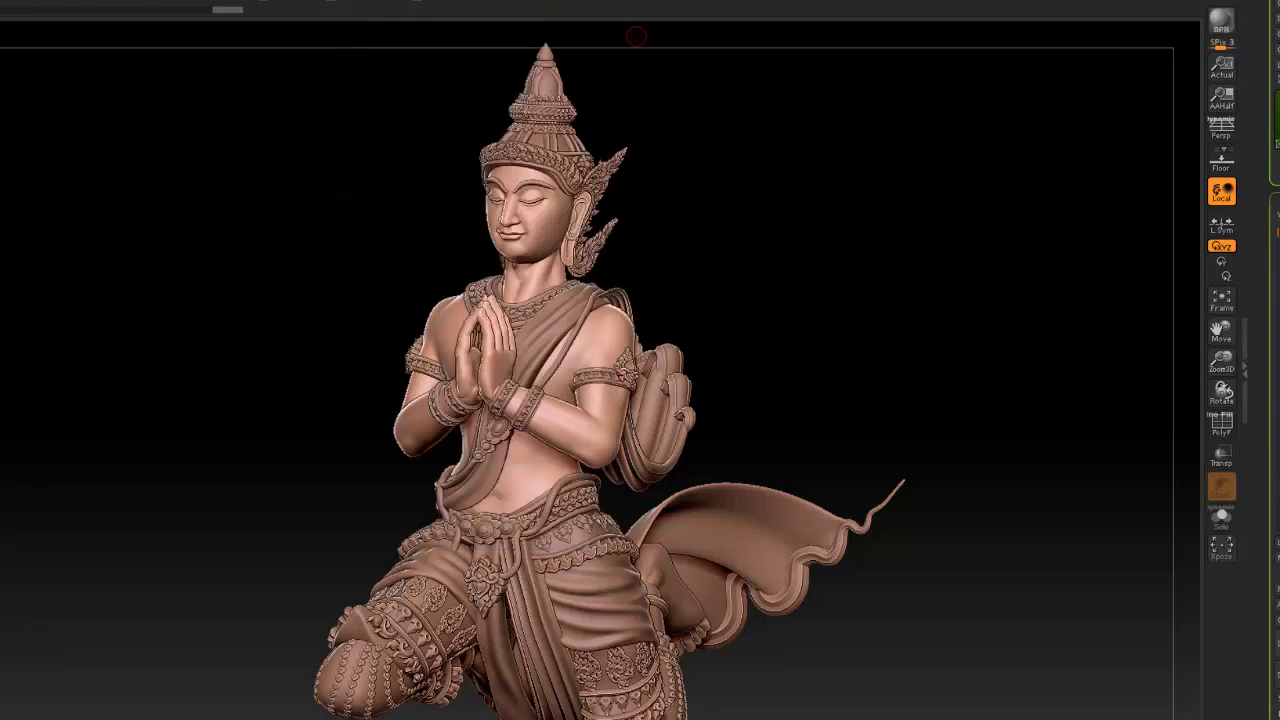
pyautogui.click(528, 2)
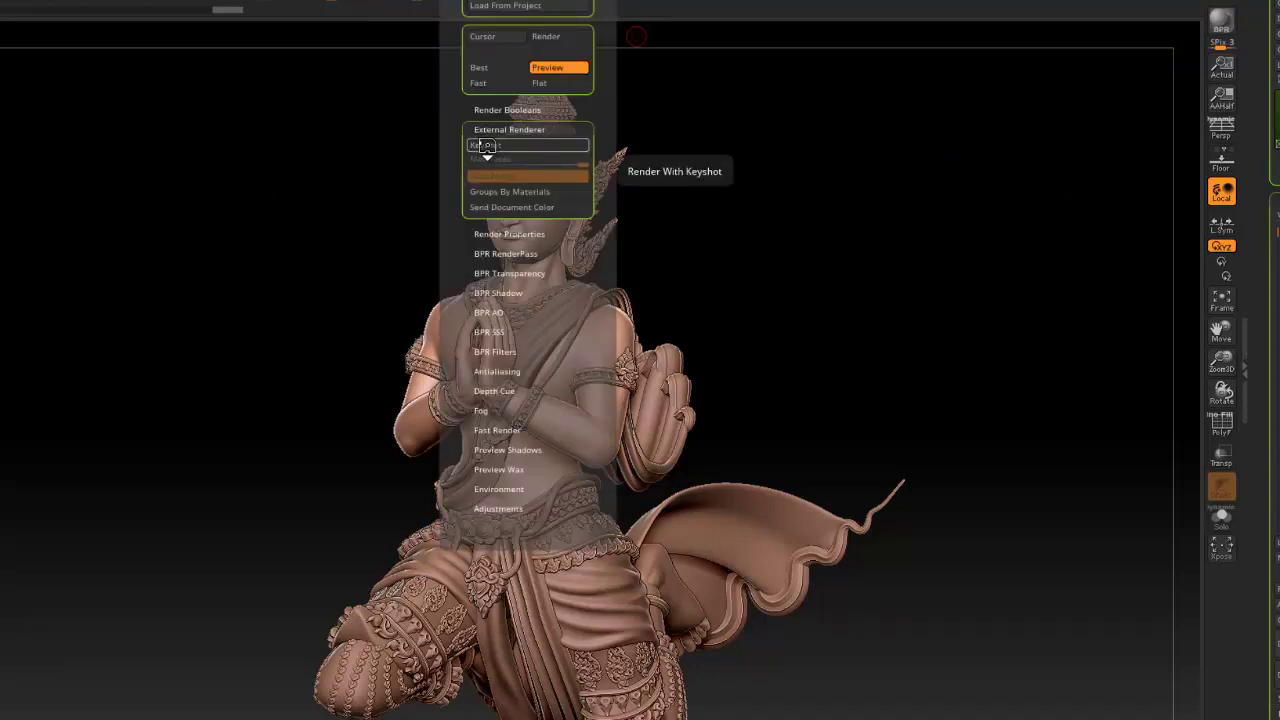
pyautogui.click(486, 148)
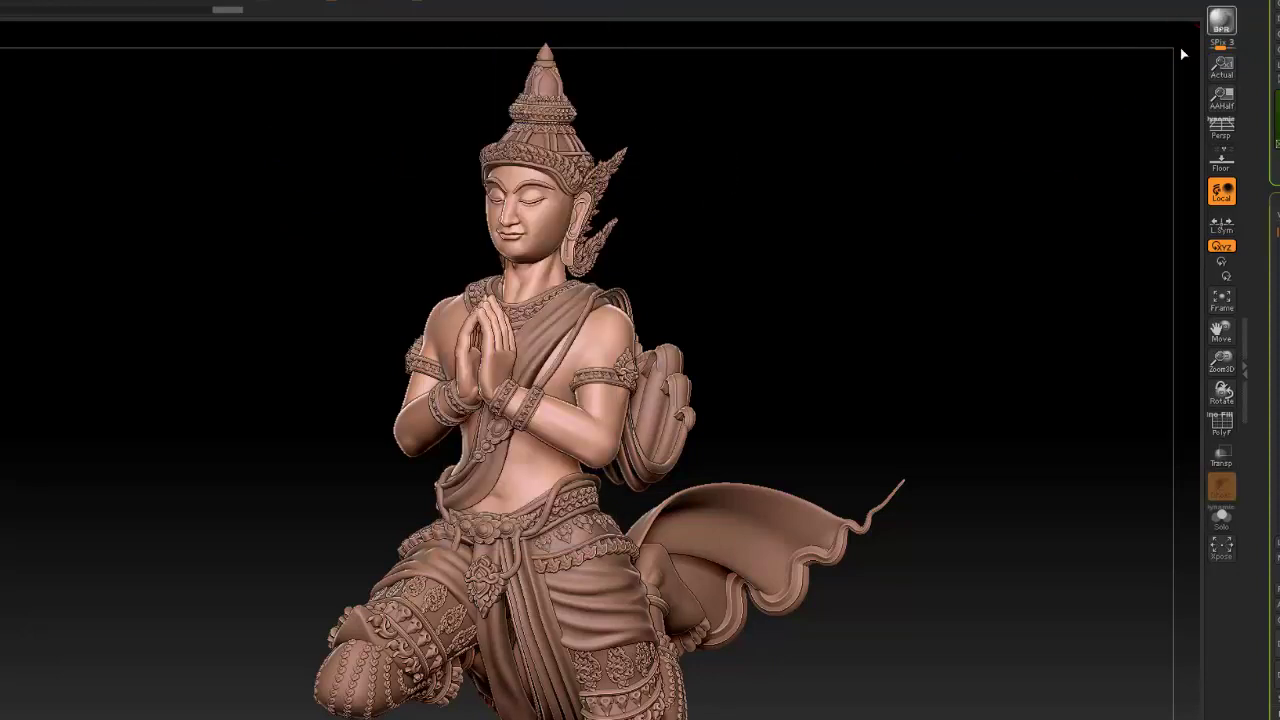
# Use the BPR shortcut Shift+R to transfer the deity sculpture into KeyShot
pyautogui.hotkey('shift', 'r')
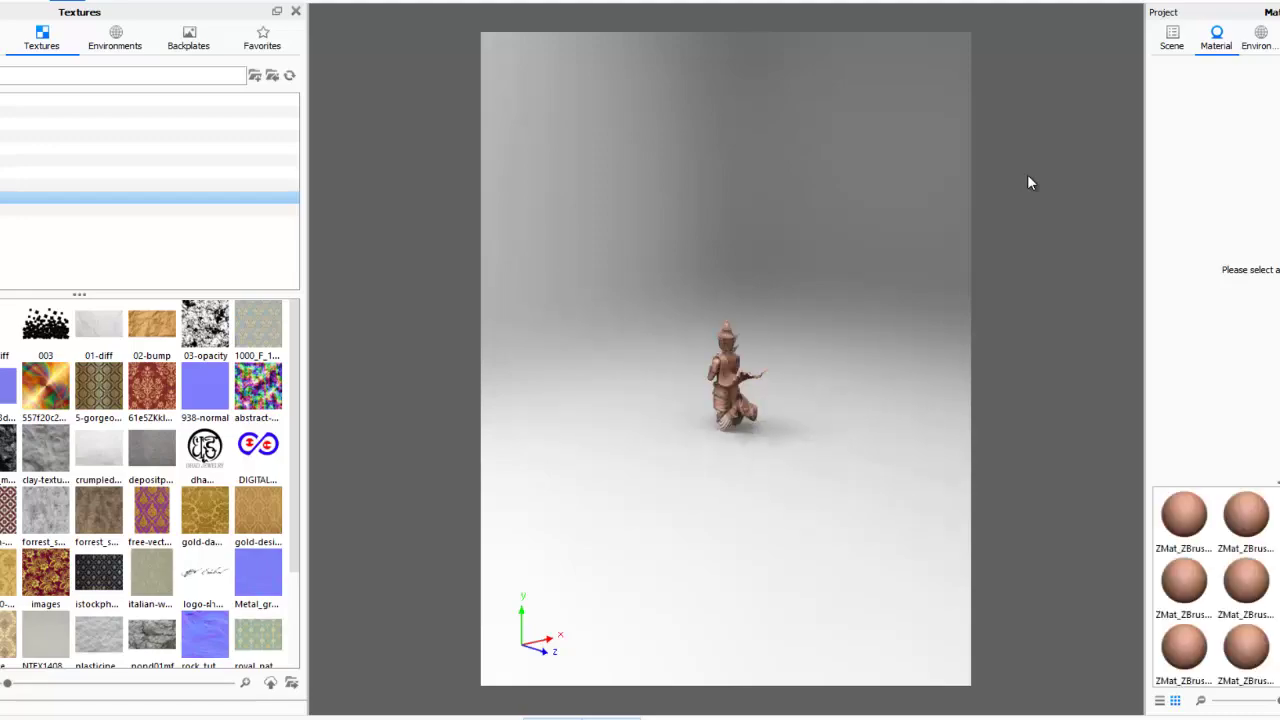
# Zoom in on the clay statue and turn it to face front-on
pyautogui.scroll(5, 777, 451)
pyautogui.moveTo(742, 380); pyautogui.dragTo(780, 440)
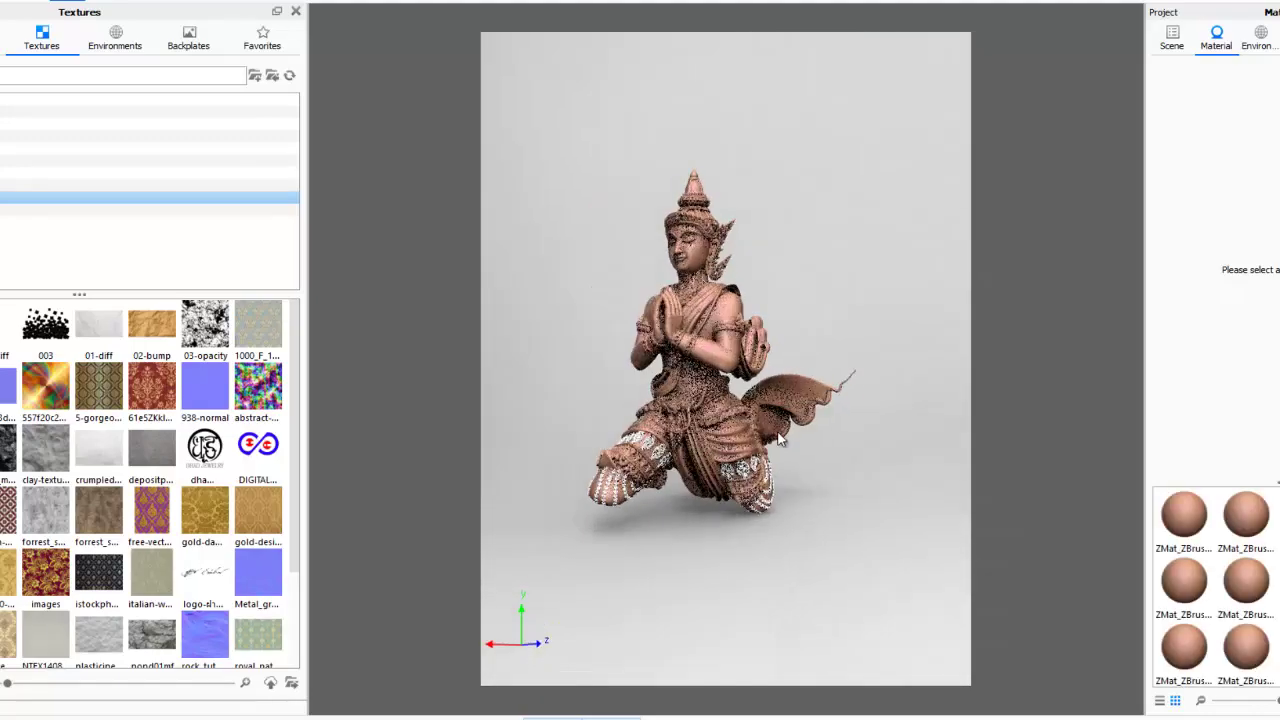
pyautogui.scroll(3, 580, 427)
pyautogui.moveTo(580, 427); pyautogui.dragTo(579, 421)
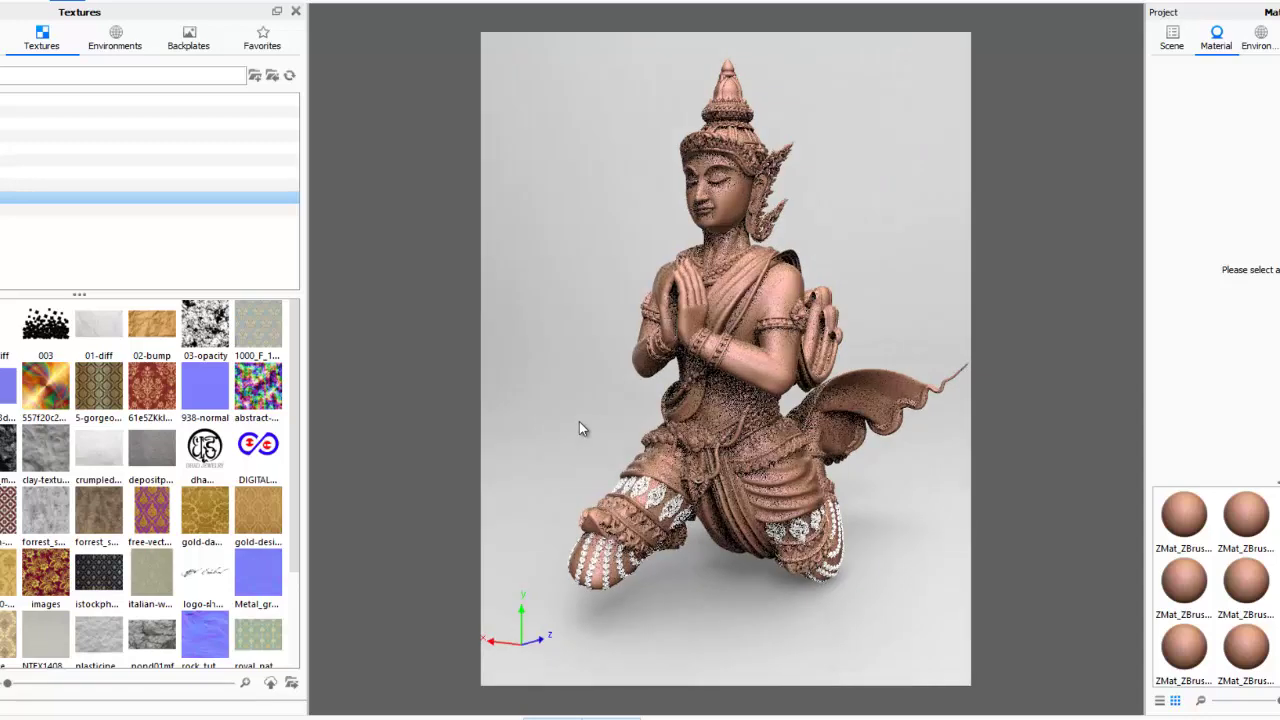
# Show Materials in the Library and arrange the panel to browse the gold swatches
pyautogui.click(1, 40)
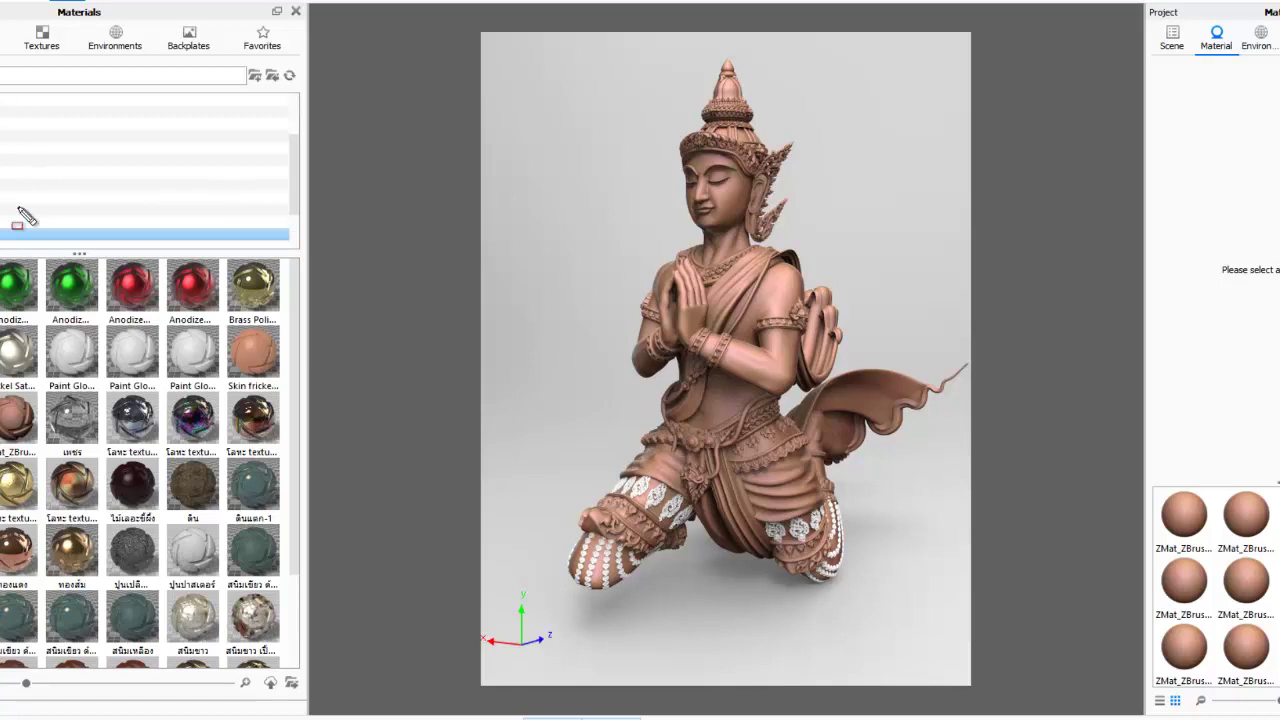
pyautogui.moveTo(27, 218); pyautogui.dragTo(2, 90)
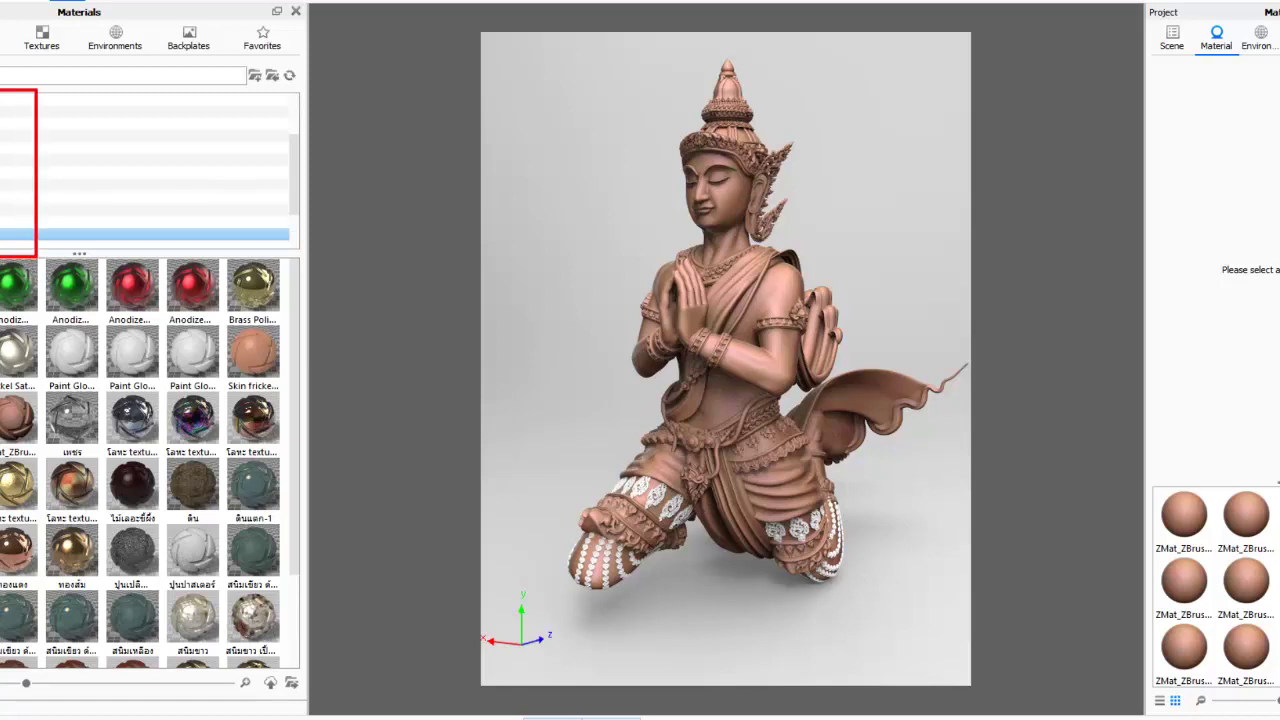
pyautogui.moveTo(2, 258); pyautogui.dragTo(302, 697)
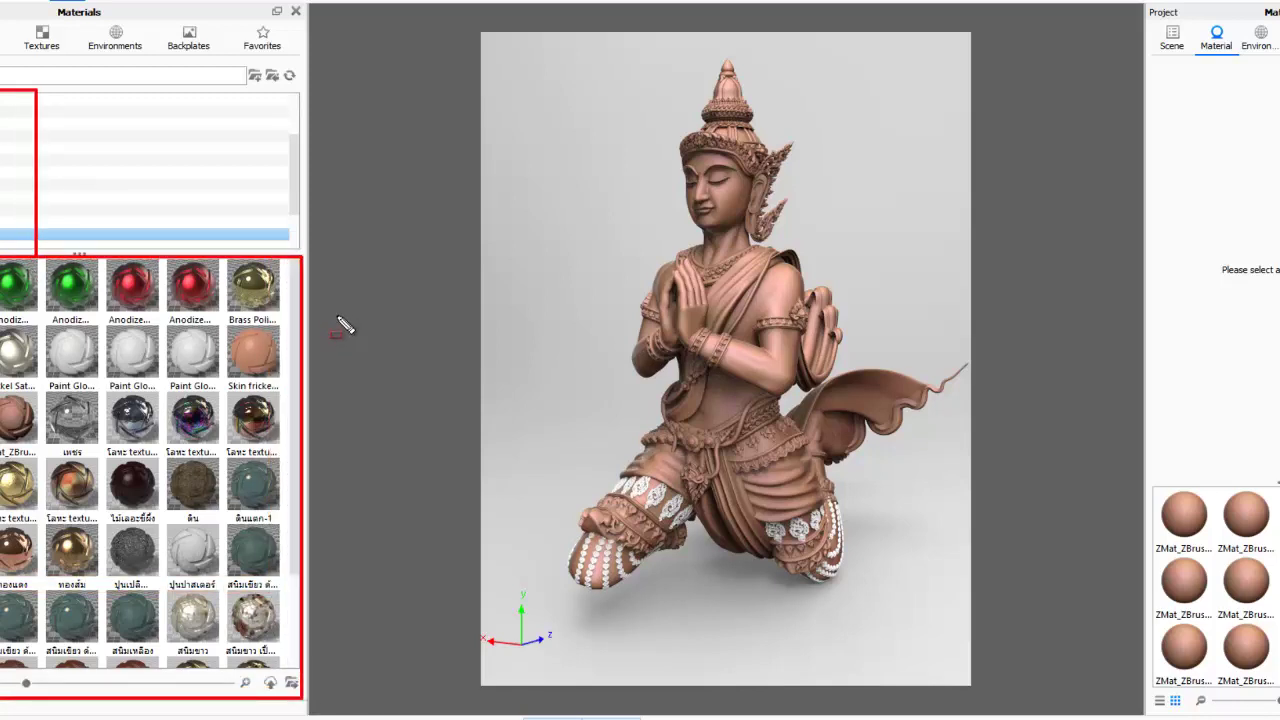
pyautogui.moveTo(165, 178); pyautogui.dragTo(180, 177)
pyautogui.moveTo(156, 46); pyautogui.dragTo(2, 40)
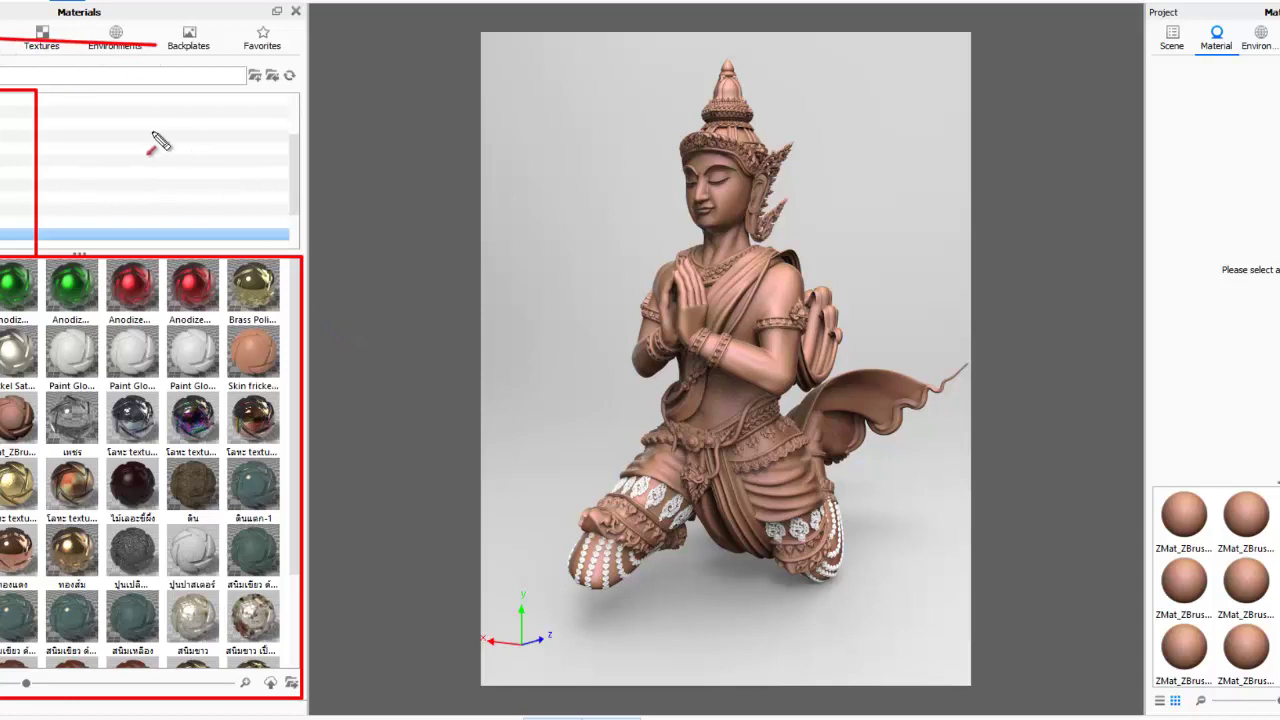
pyautogui.moveTo(185, 125); pyautogui.dragTo(17, 130)
pyautogui.moveTo(40, 220); pyautogui.dragTo(2, 230)
pyautogui.moveTo(420, 324); pyautogui.dragTo(287, 404)
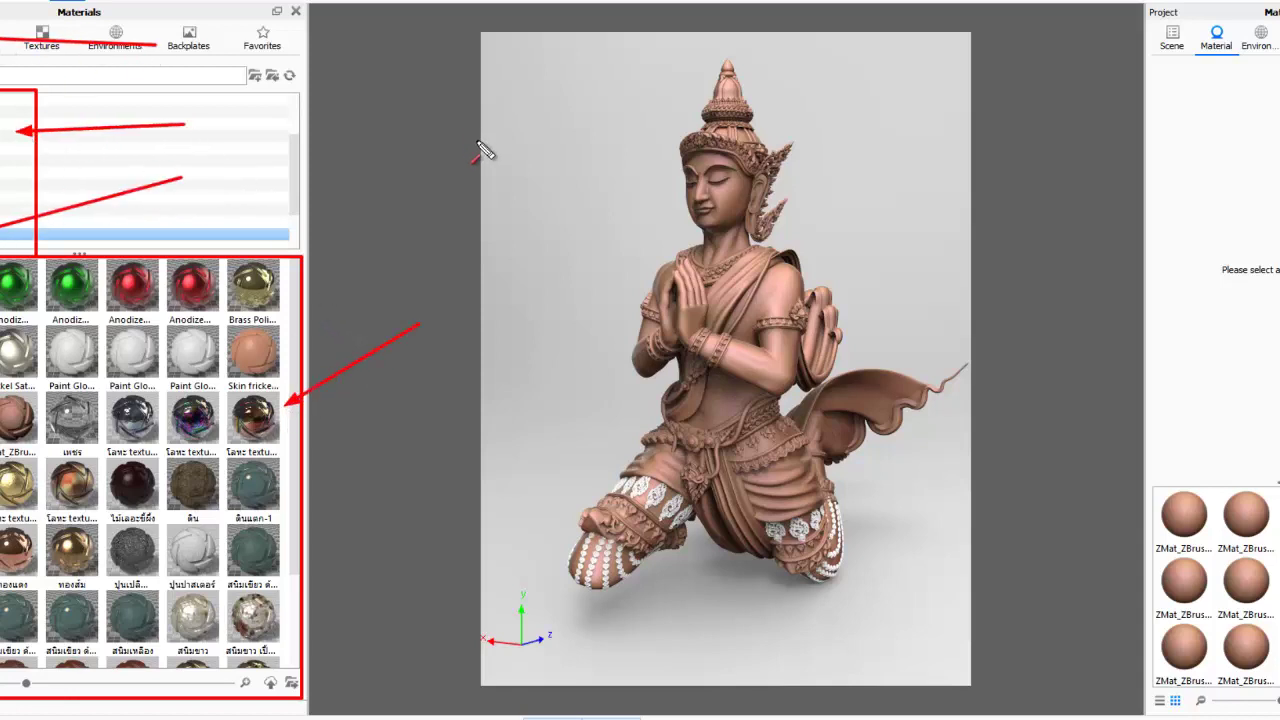
pyautogui.moveTo(157, 30); pyautogui.dragTo(169, 66)
pyautogui.moveTo(187, 112)
pyautogui.mouseDown()
pyautogui.moveTo(212, 132)
pyautogui.moveTo(187, 188)
pyautogui.mouseUp()
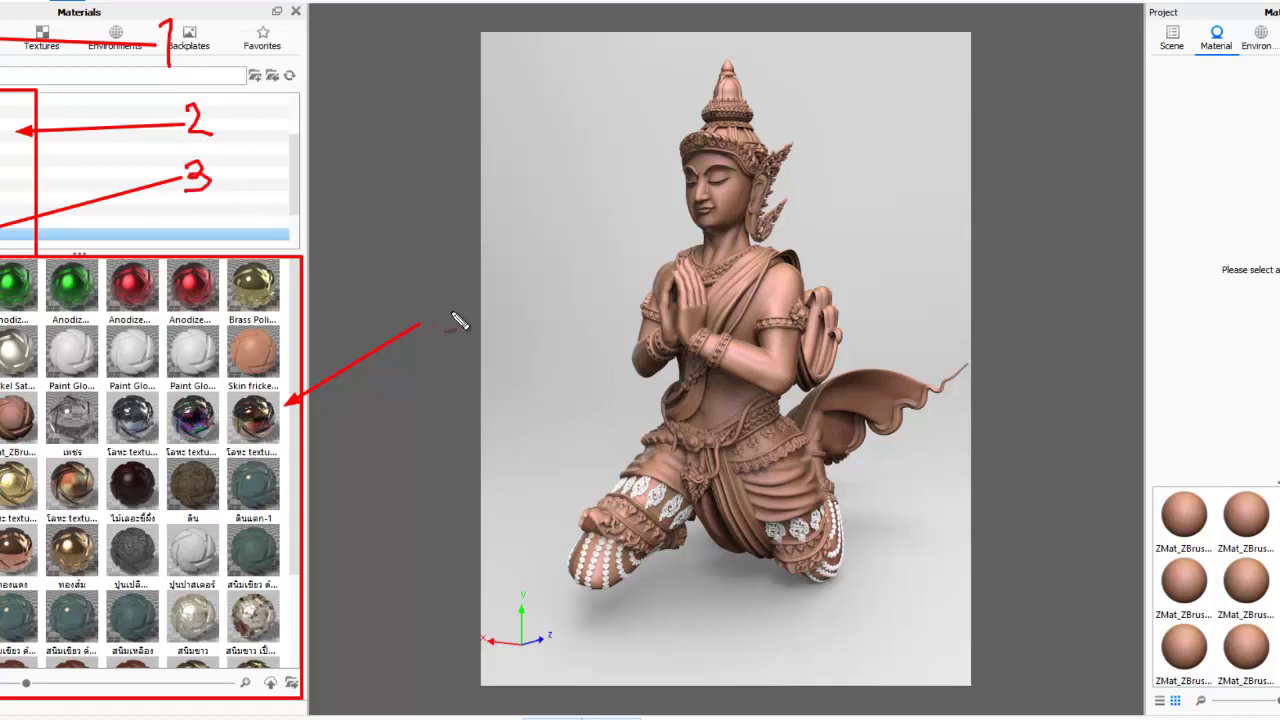
pyautogui.moveTo(488, 25); pyautogui.dragTo(976, 696)
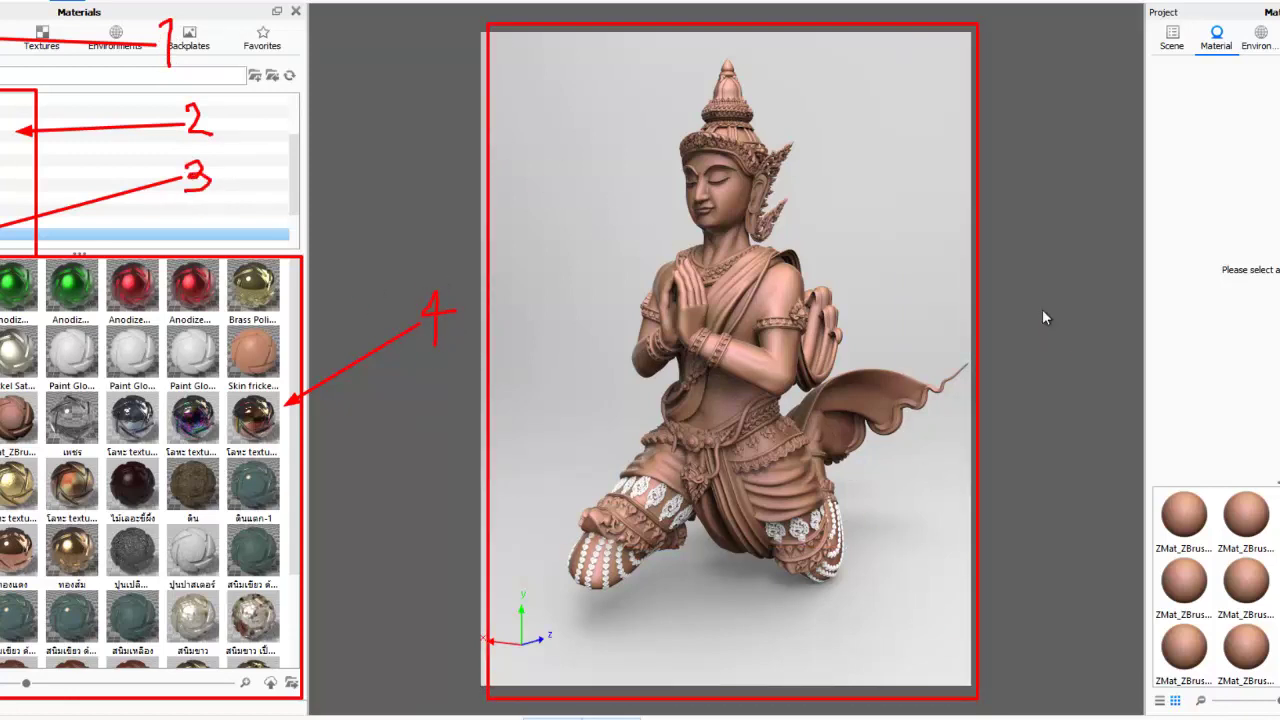
pyautogui.press('Escape')
pyautogui.scroll(-3, 294, 357)
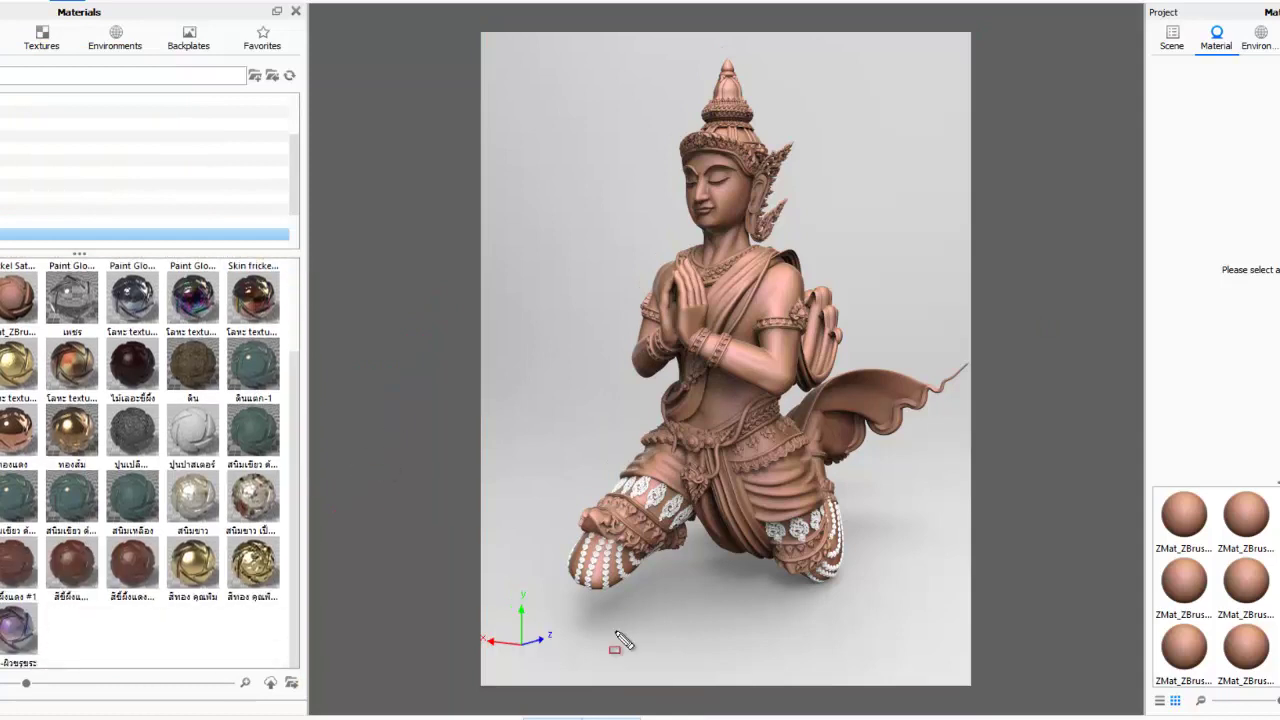
# Put gold on the crown, a second metal on the ornaments, and gold on the eyebrows and eyelids
pyautogui.moveTo(150, 513); pyautogui.dragTo(231, 615)
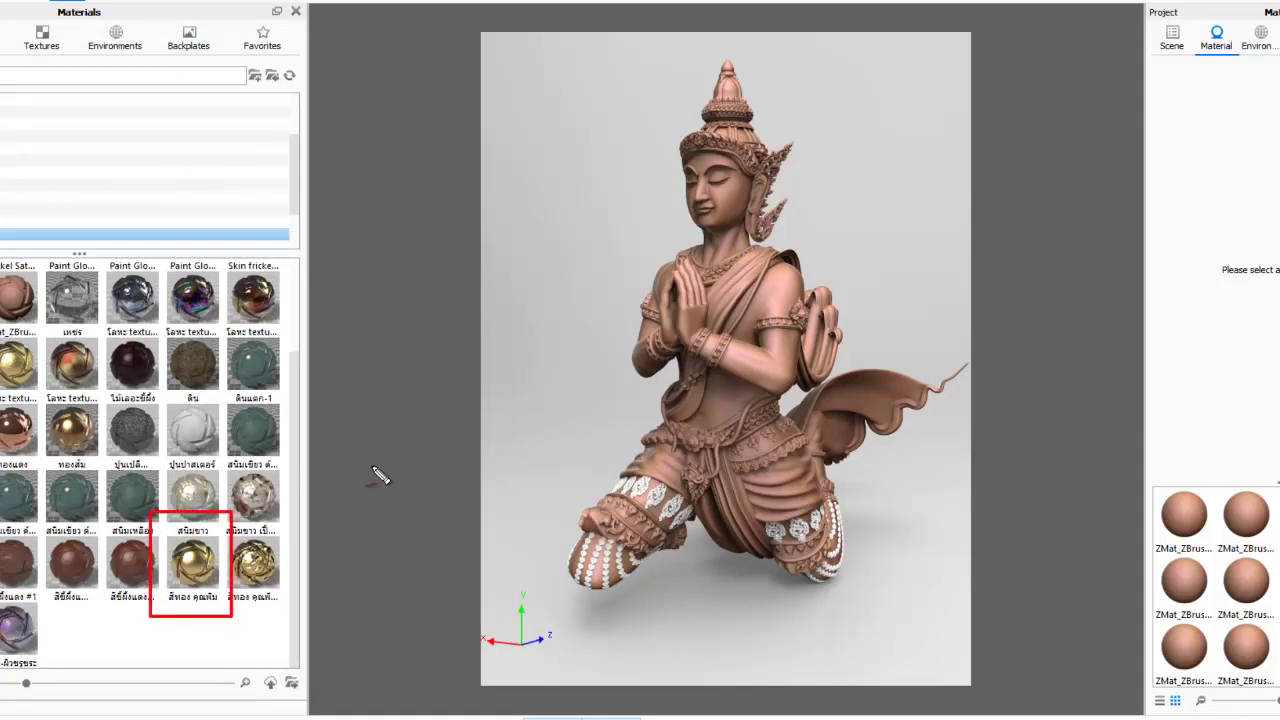
pyautogui.press('Escape')
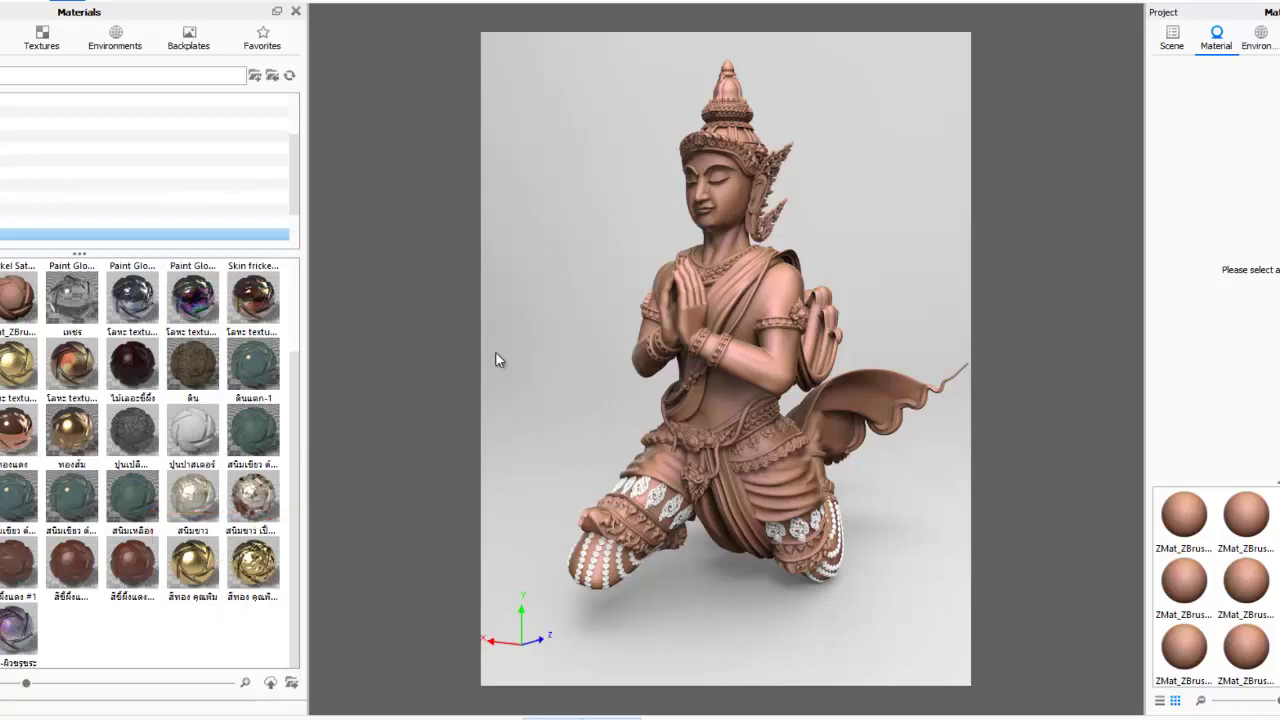
pyautogui.scroll(2, 738, 142)
pyautogui.scroll(3, 690, 260)
pyautogui.scroll(2, 640, 370)
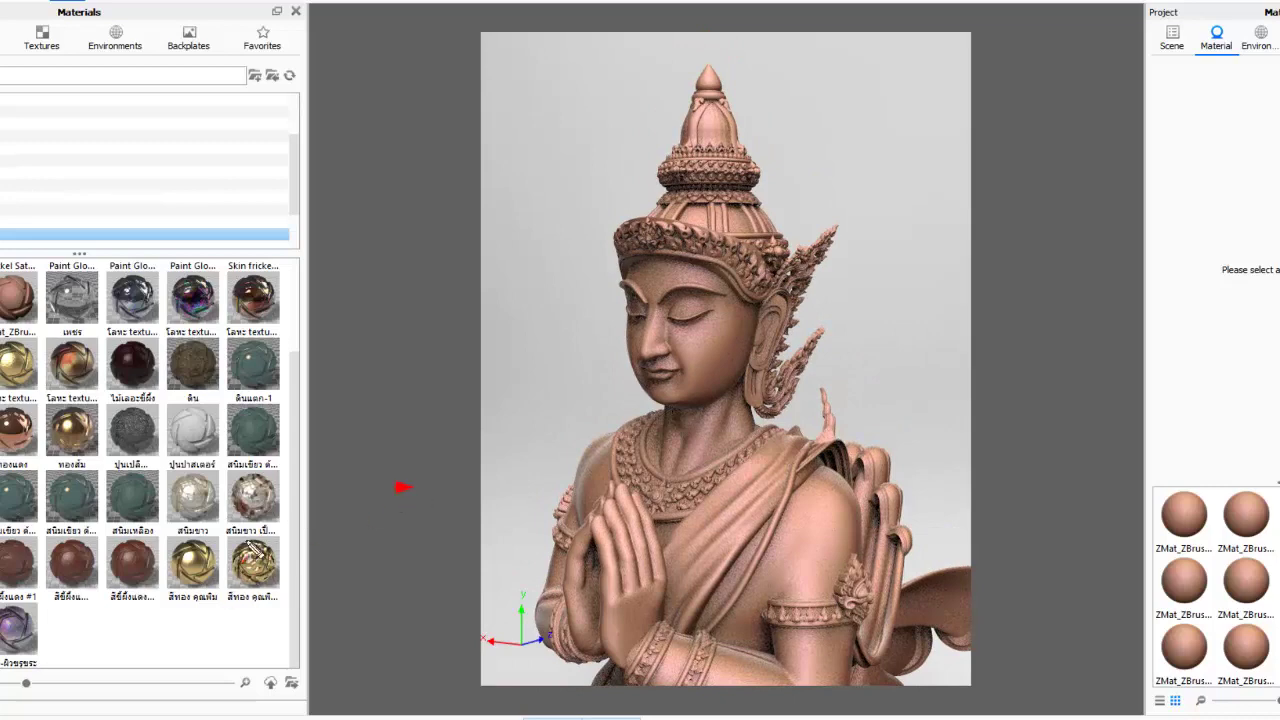
pyautogui.moveTo(193, 565)
pyautogui.mouseDown()
pyautogui.moveTo(415, 485)
pyautogui.moveTo(622, 235)
pyautogui.mouseUp()
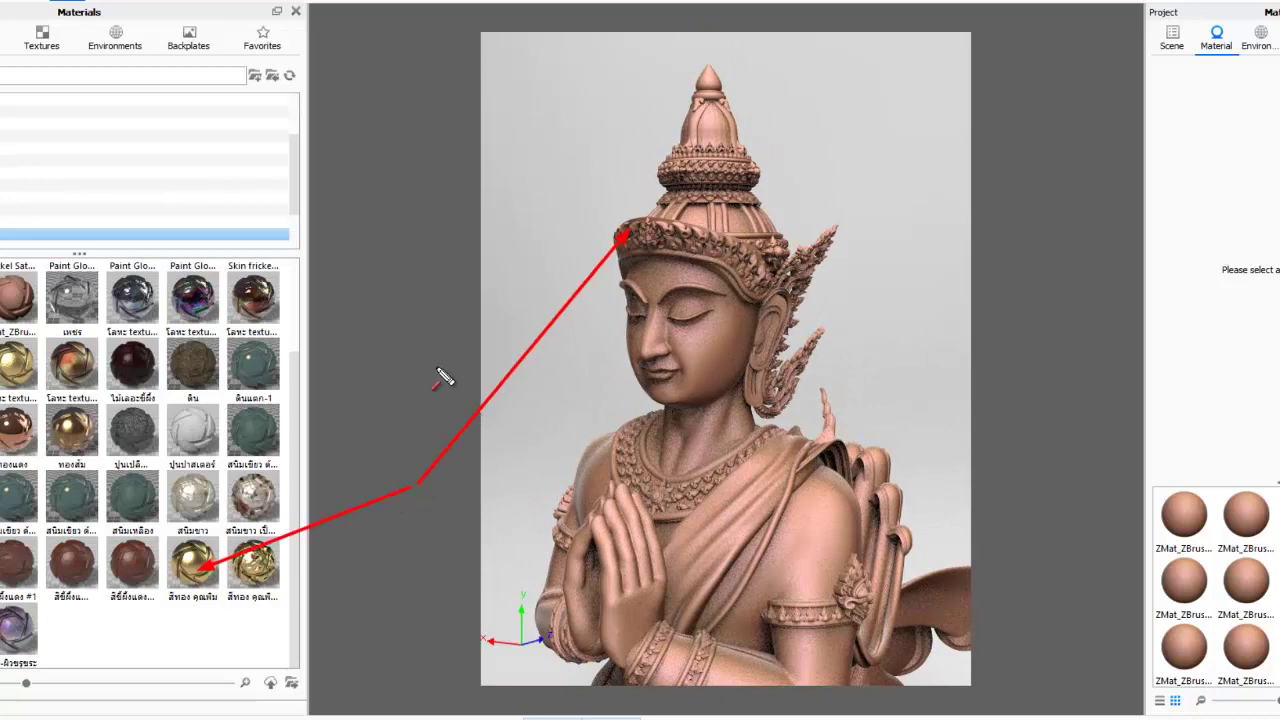
pyautogui.moveTo(193, 565); pyautogui.dragTo(652, 233)
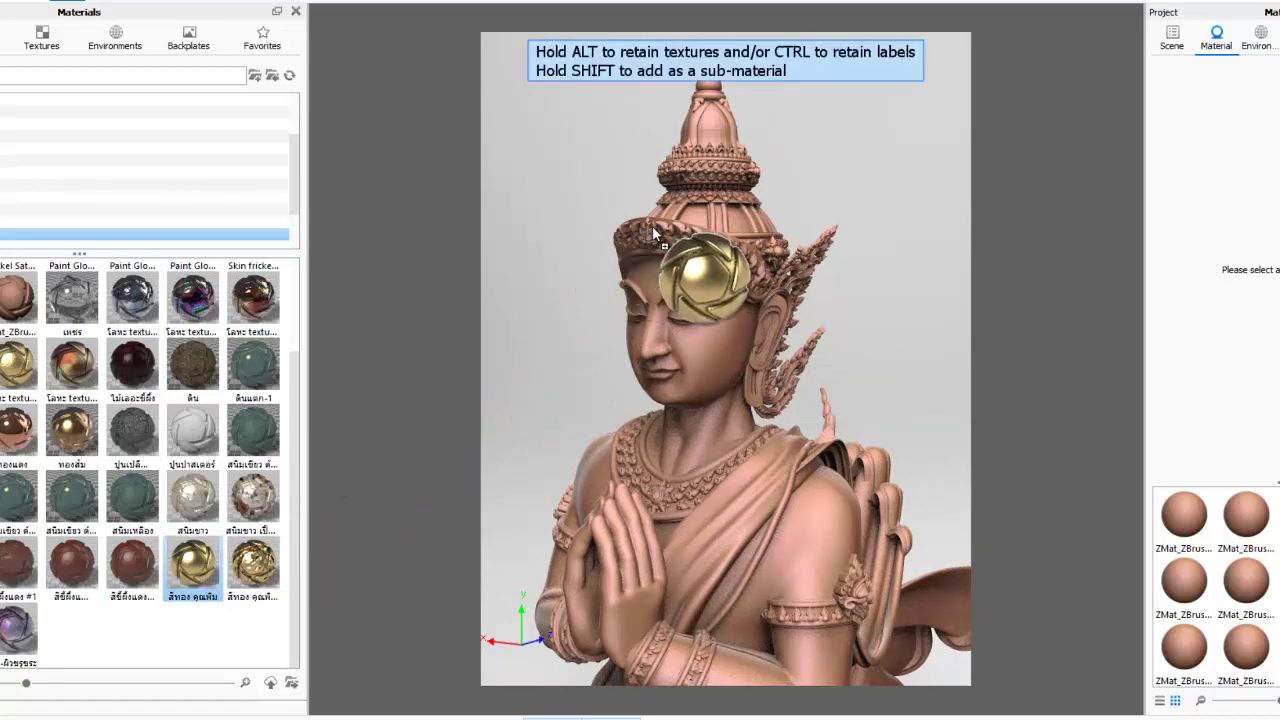
pyautogui.moveTo(17, 365); pyautogui.dragTo(703, 165)
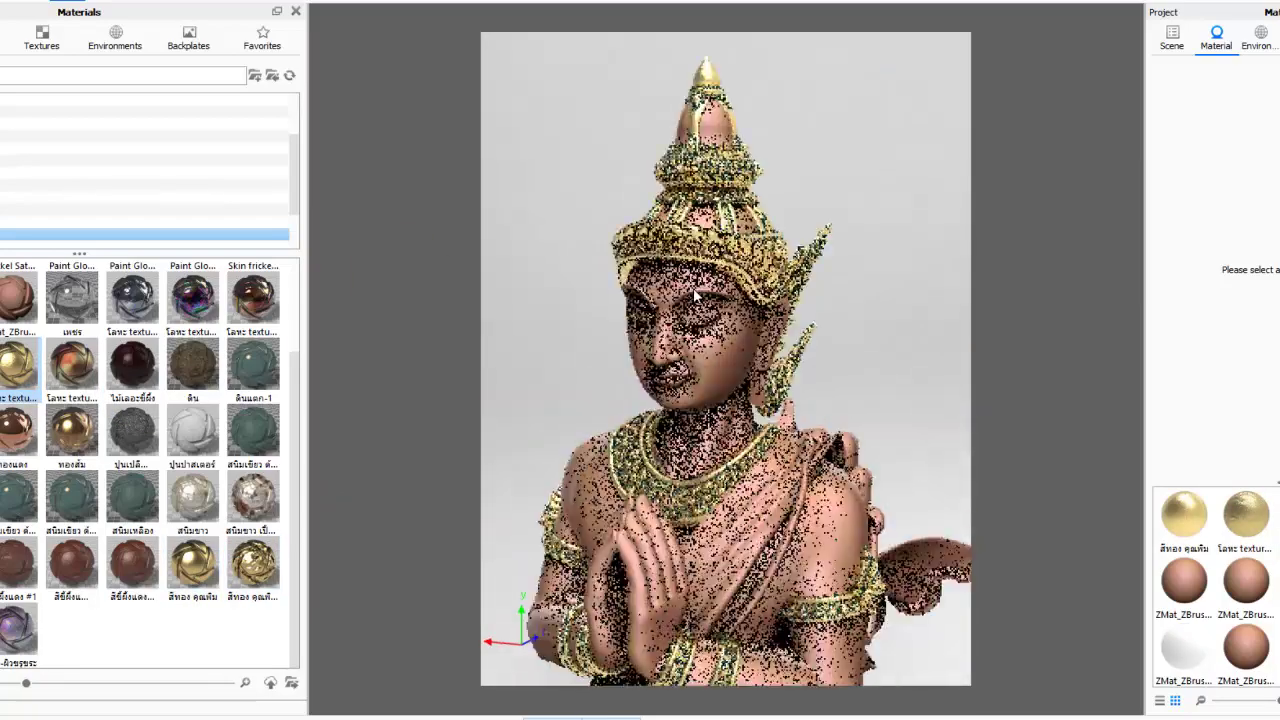
pyautogui.moveTo(188, 556); pyautogui.dragTo(662, 150)
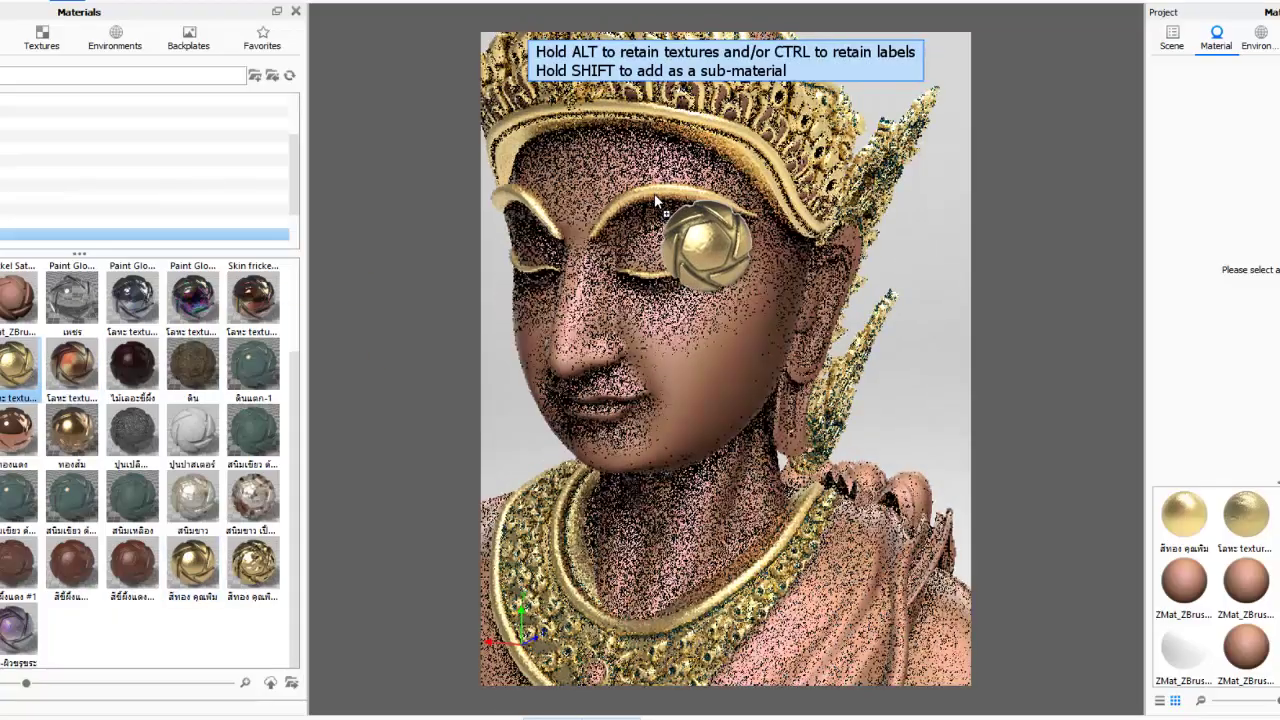
# Add a dark material to the crown dome, iridescent necklace gem, and Human Skin (light) body
pyautogui.scroll(3, 150, 450)
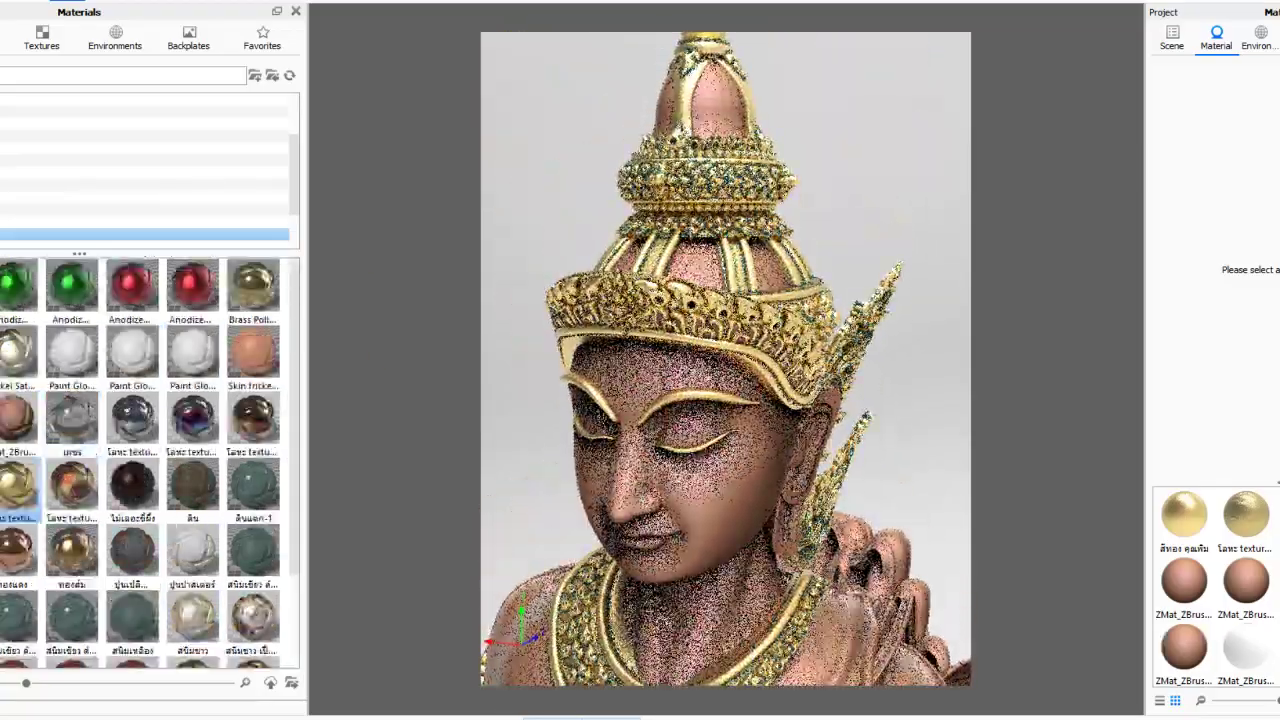
pyautogui.moveTo(253, 285); pyautogui.dragTo(700, 262)
pyautogui.moveTo(193, 418); pyautogui.dragTo(723, 88)
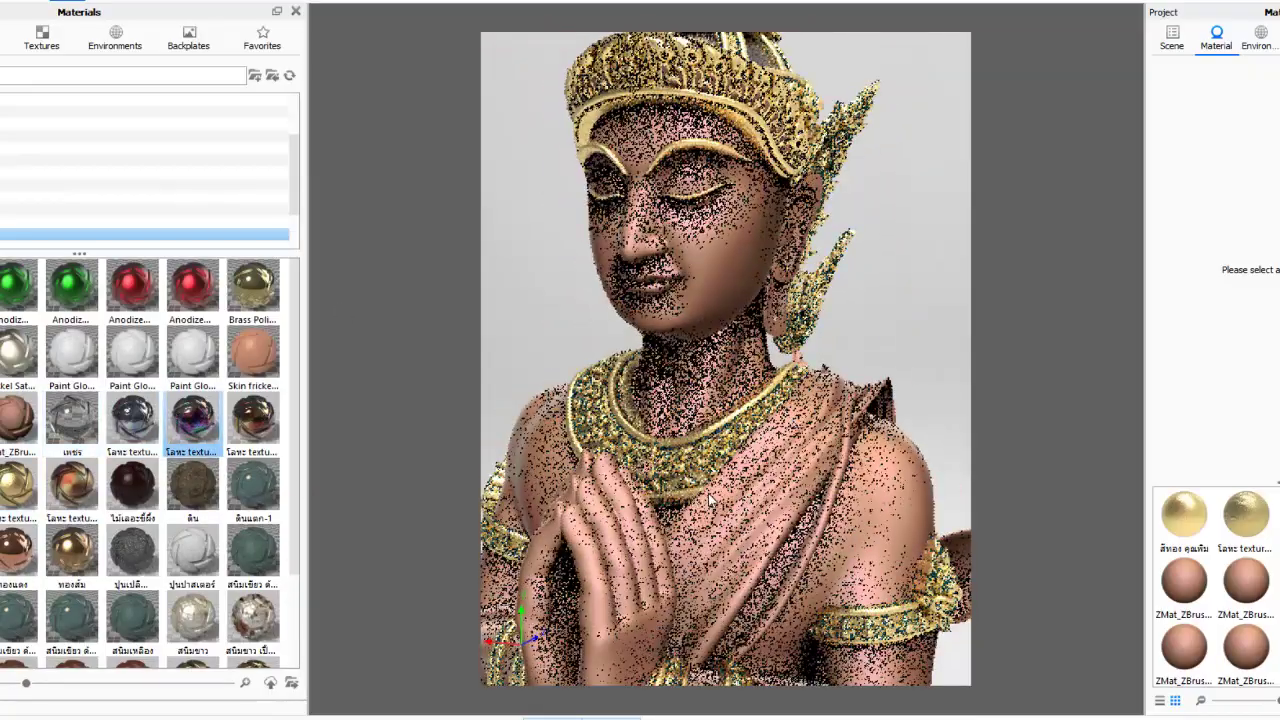
pyautogui.moveTo(193, 418); pyautogui.dragTo(629, 586)
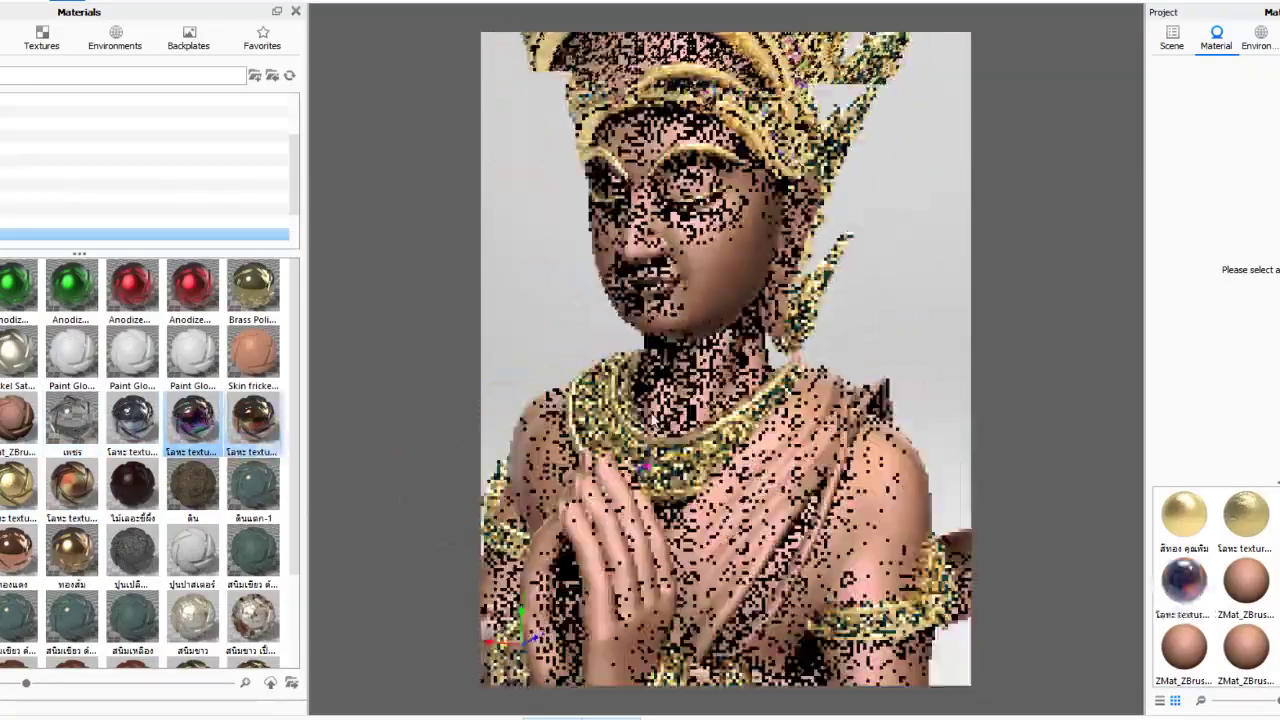
pyautogui.moveTo(253, 352); pyautogui.dragTo(733, 293)
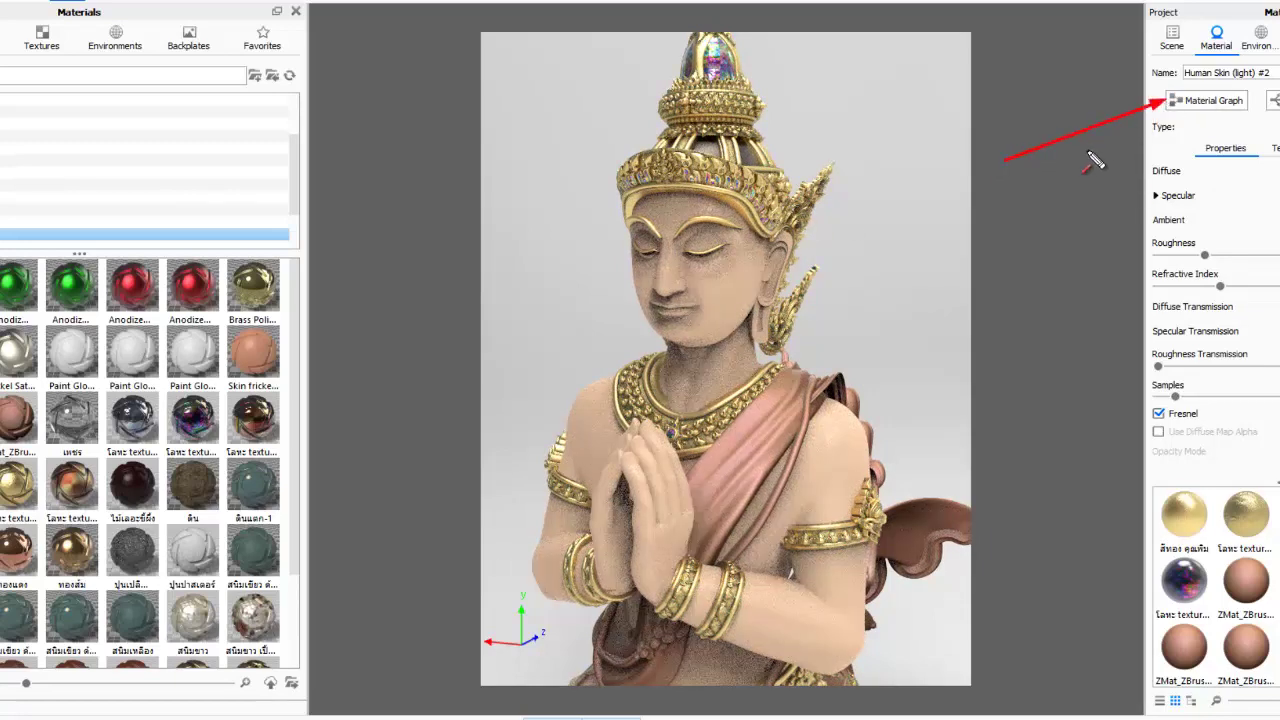
# Open the Material Graph of Human Skin (light) #2 and move its window aside
pyautogui.click(1214, 102)
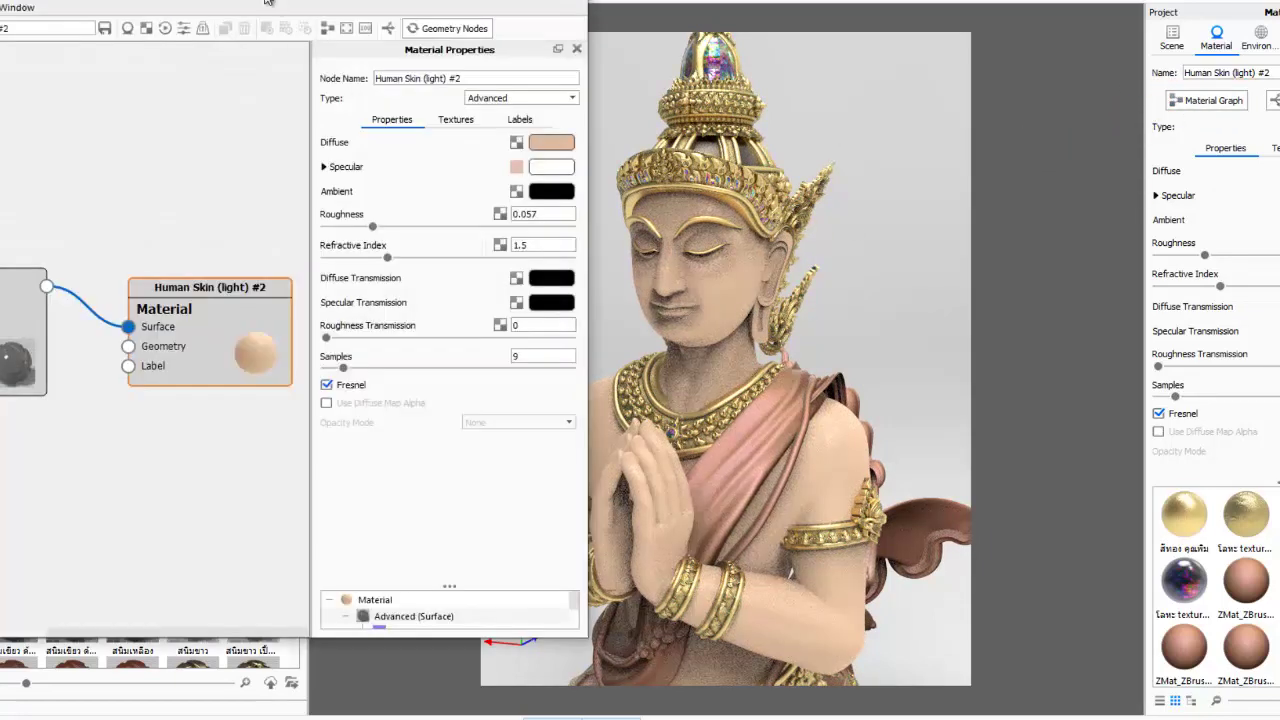
pyautogui.moveTo(261, 30)
pyautogui.mouseDown()
pyautogui.moveTo(667, 32)
pyautogui.moveTo(876, 64)
pyautogui.mouseUp()
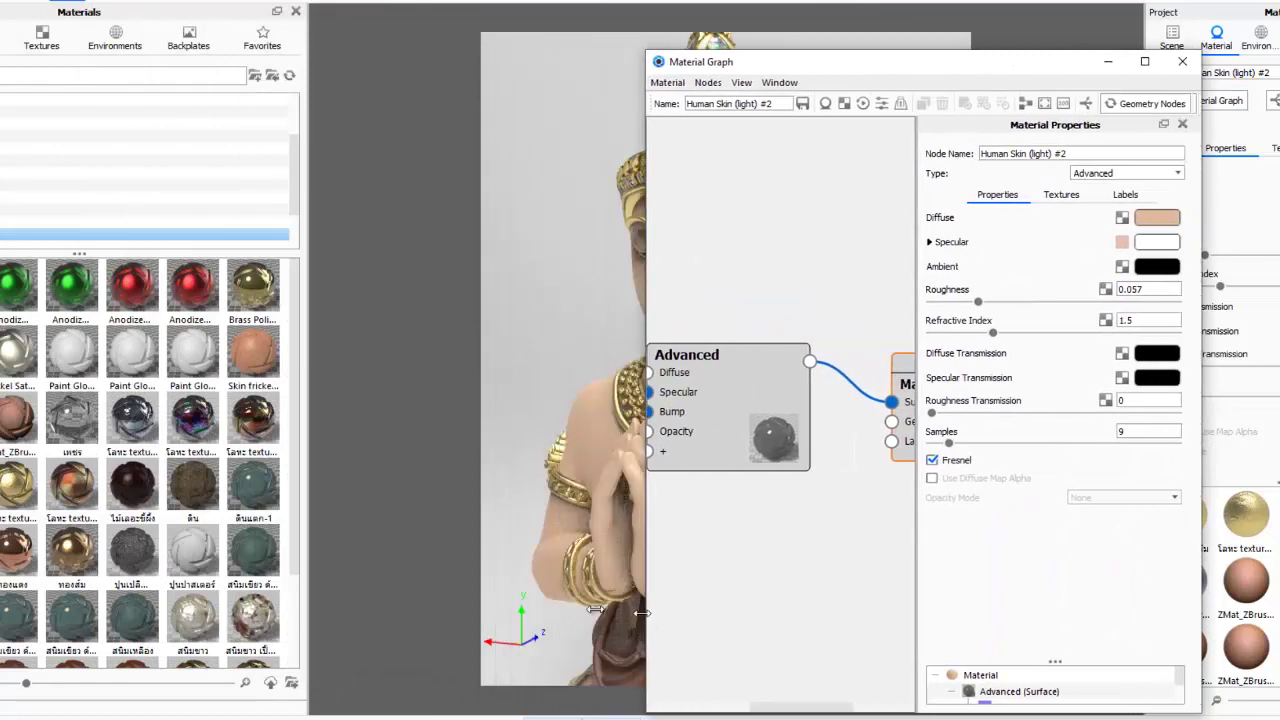
pyautogui.moveTo(495, 707); pyautogui.dragTo(495, 707)
pyautogui.moveTo(923, 66)
pyautogui.mouseDown()
pyautogui.moveTo(1113, 37)
pyautogui.moveTo(1240, 39)
pyautogui.mouseUp()
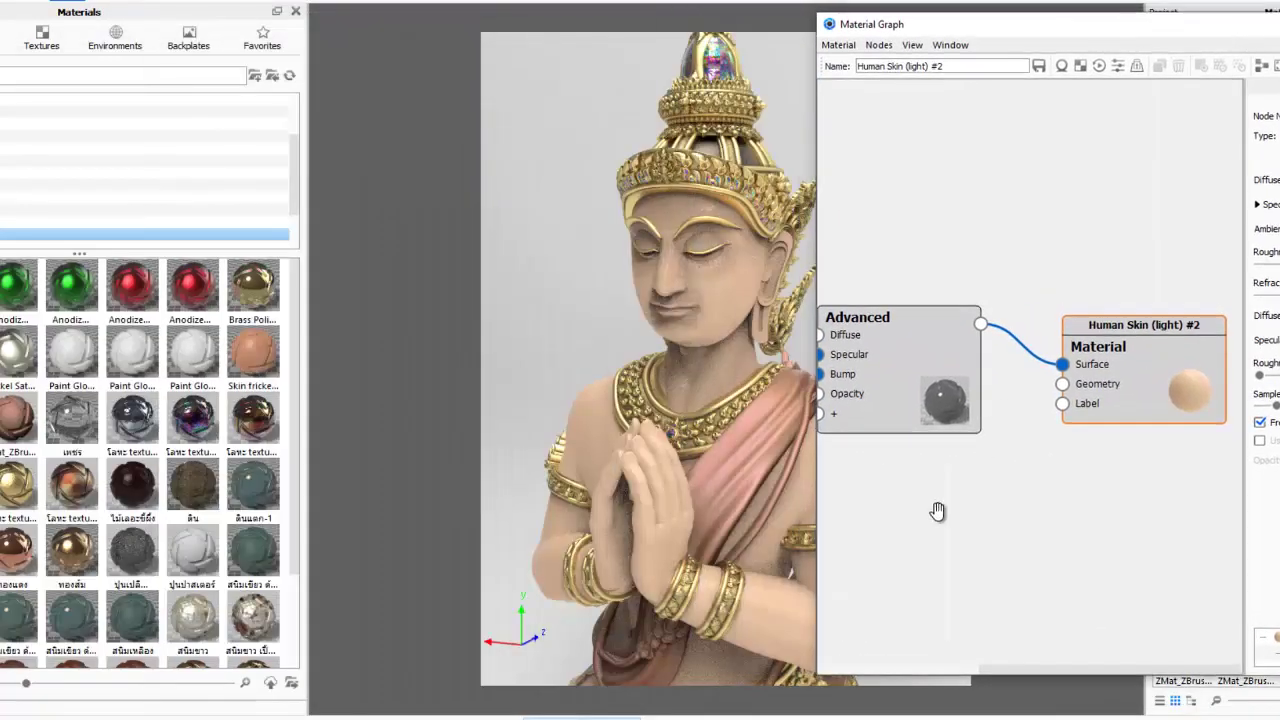
# Bring the Texture Map nodes into view and select base_retro1.jpg to show its mapping
pyautogui.moveTo(934, 514); pyautogui.dragTo(1097, 537, button='middle')
pyautogui.moveTo(893, 425); pyautogui.dragTo(922, 546, button='middle')
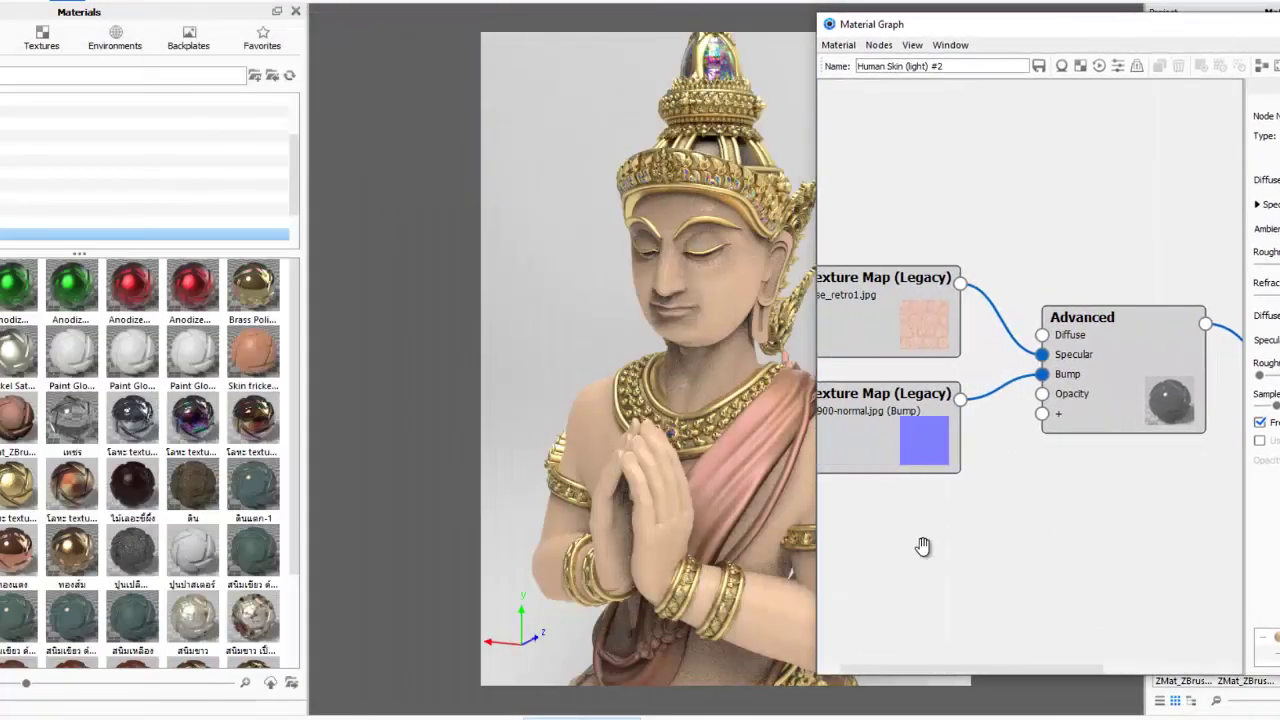
pyautogui.scroll(2, 705, 320)
pyautogui.scroll(3, 722, 303)
pyautogui.scroll(3, 708, 123)
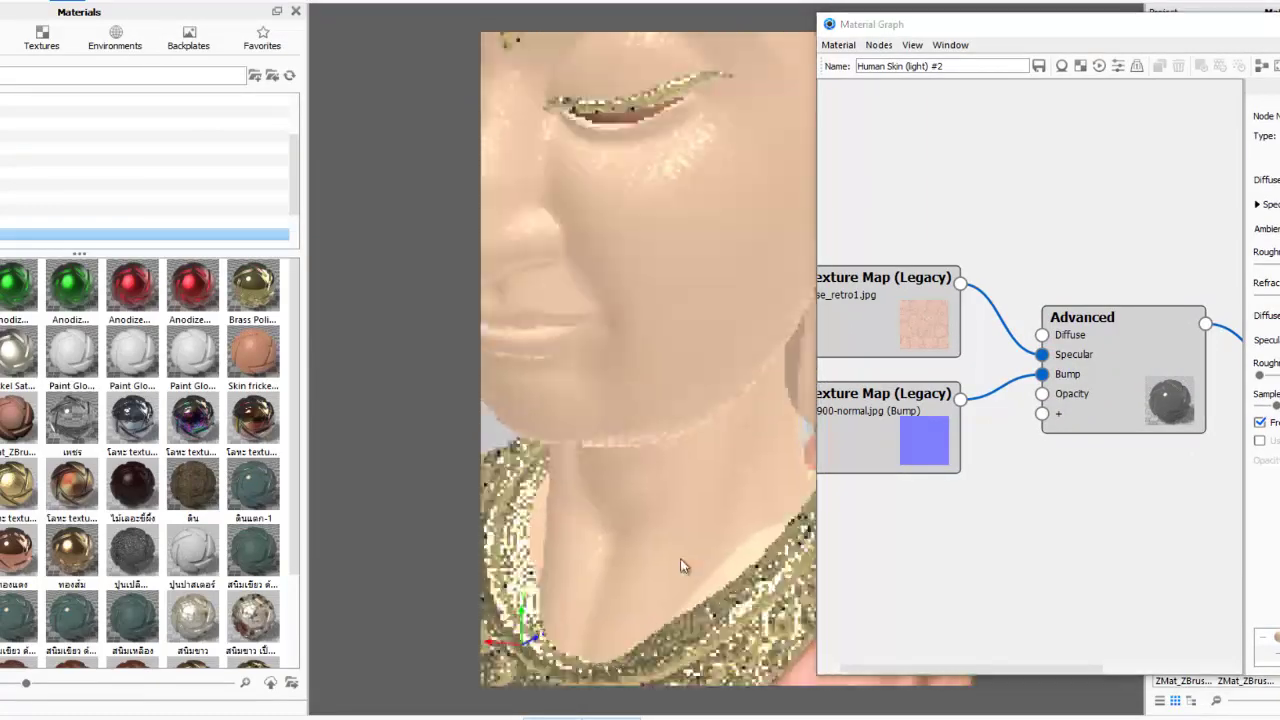
pyautogui.scroll(2, 768, 229)
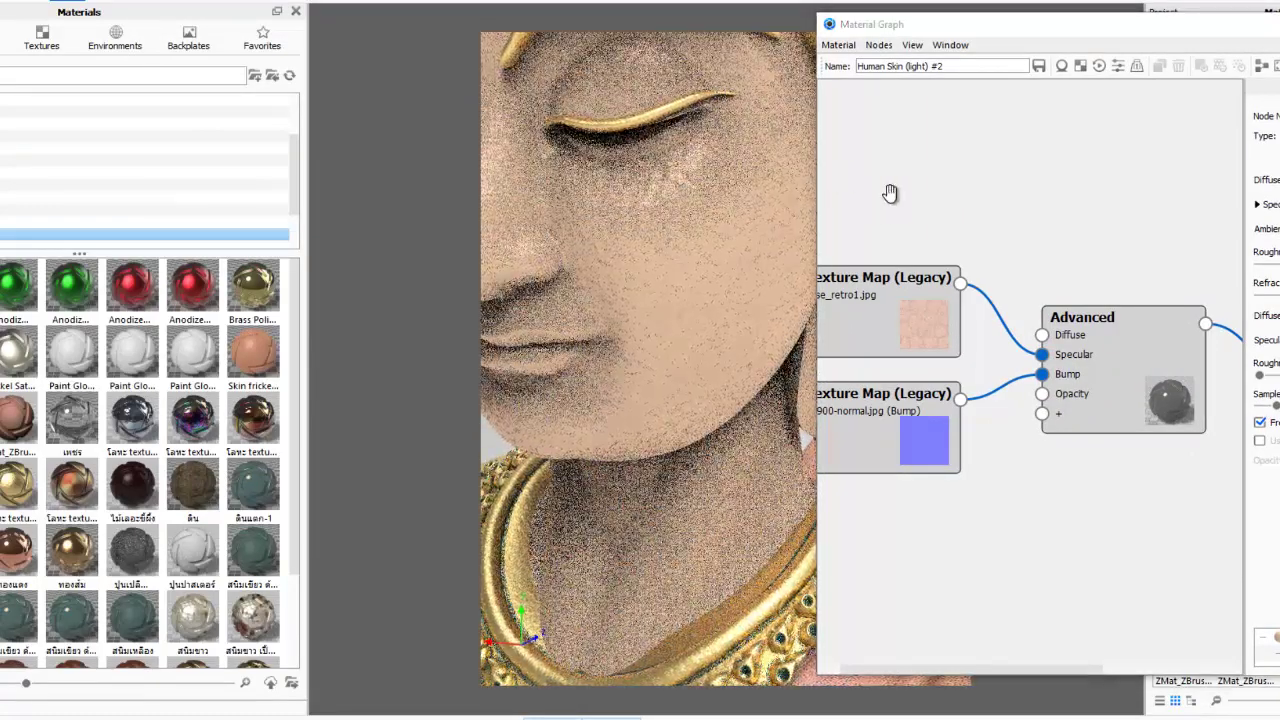
pyautogui.moveTo(532, 133); pyautogui.dragTo(775, 450)
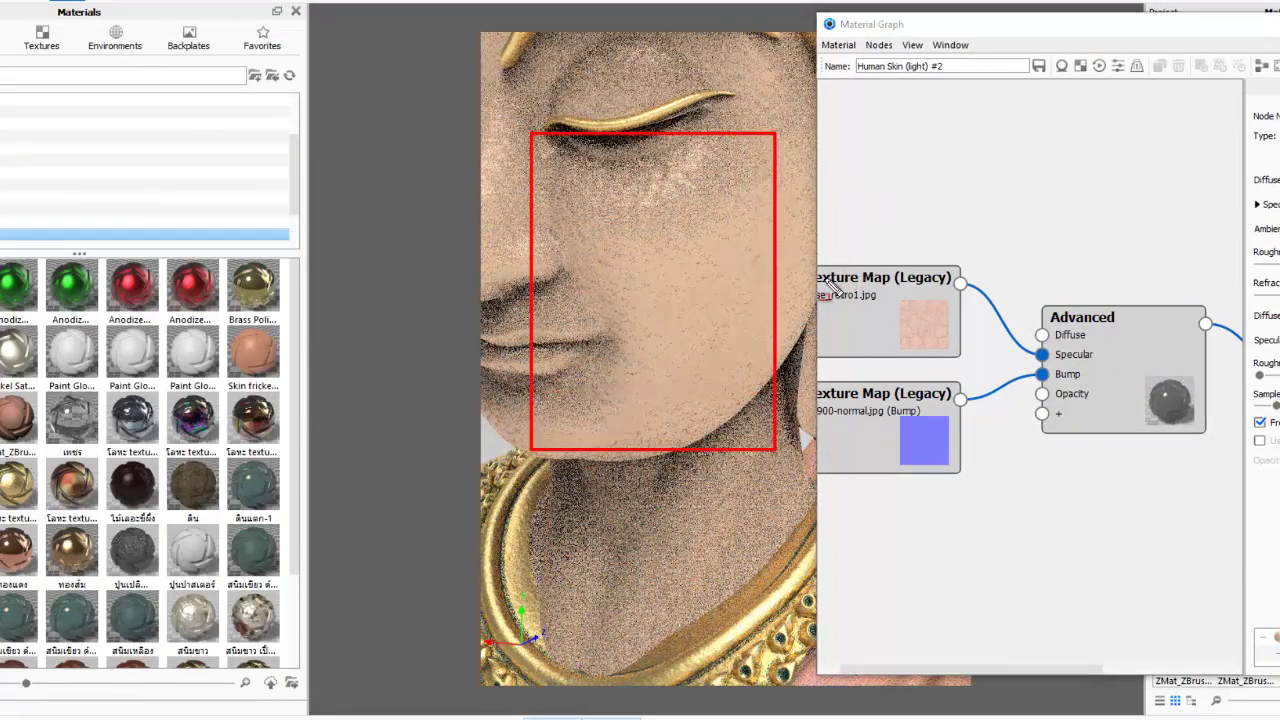
pyautogui.moveTo(753, 233); pyautogui.dragTo(880, 298)
pyautogui.moveTo(740, 418); pyautogui.dragTo(900, 448)
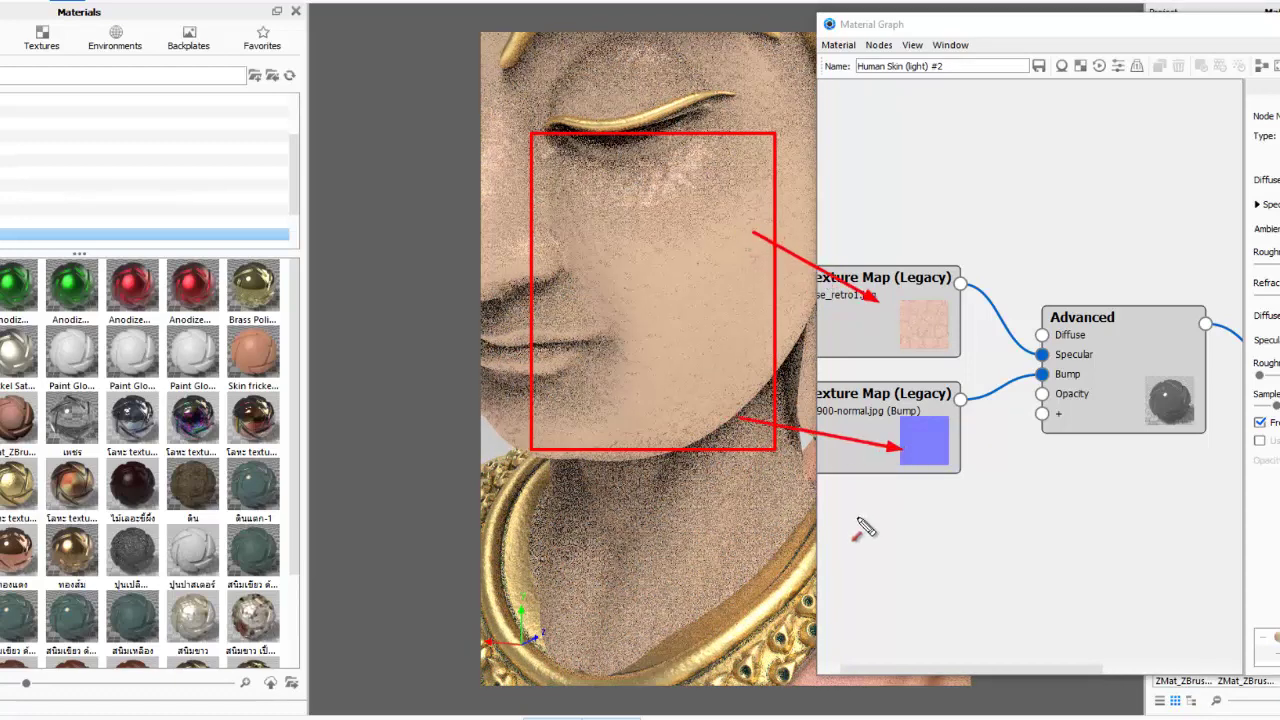
pyautogui.click(900, 310)
# Shrink the base_retro1.jpg texture Scale to a very small value for finer skin grain
pyautogui.moveTo(1128, 24); pyautogui.dragTo(1018, 2)
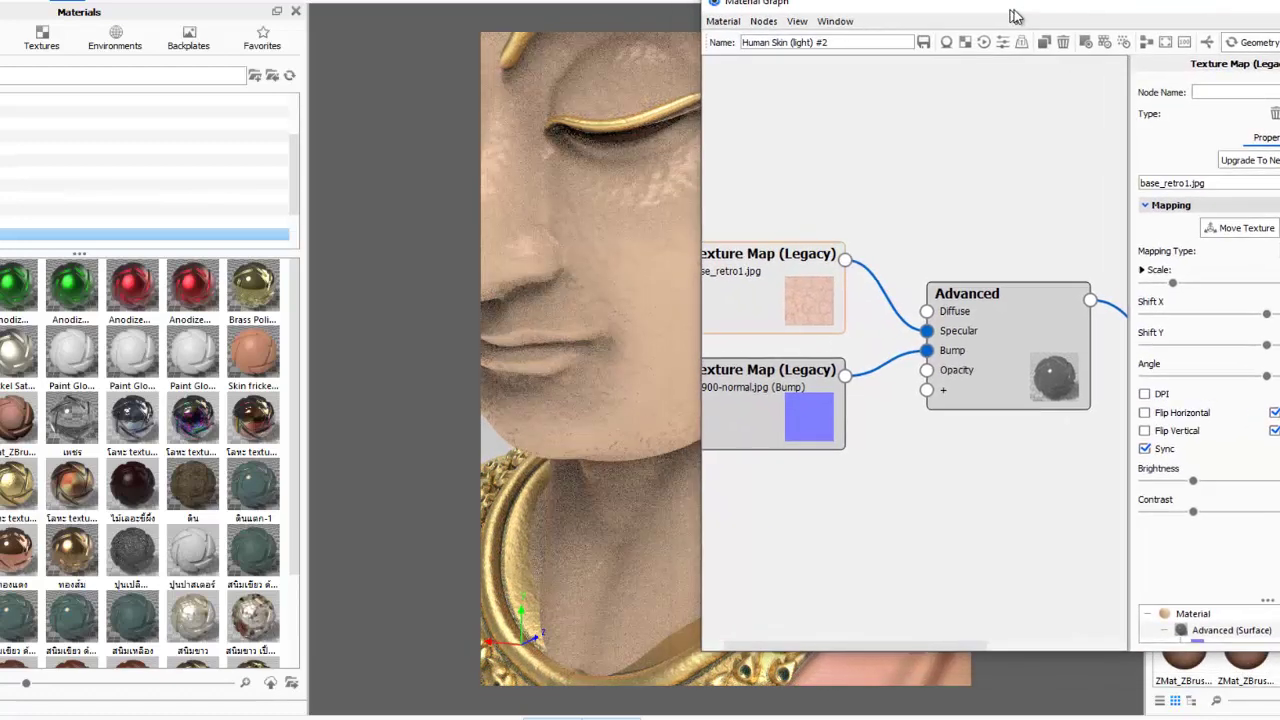
pyautogui.moveTo(950, 205)
pyautogui.mouseDown()
pyautogui.moveTo(822, 257)
pyautogui.moveTo(1175, 280)
pyautogui.mouseUp()
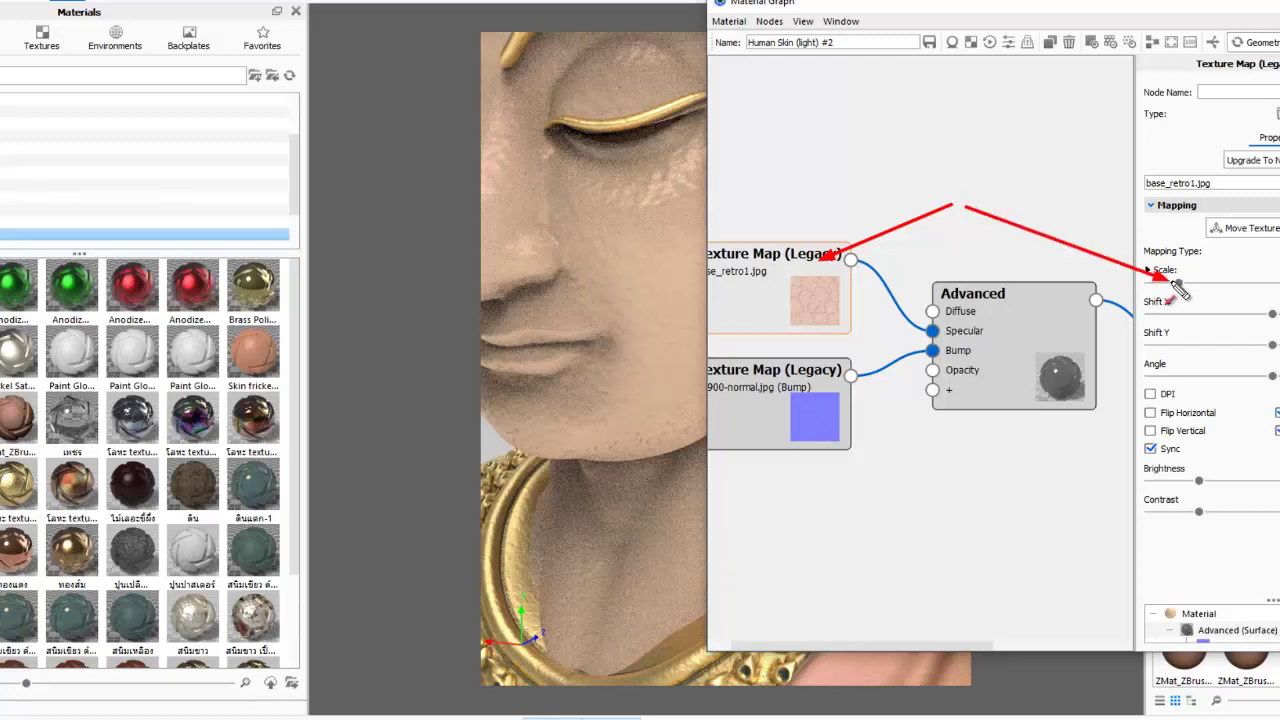
pyautogui.moveTo(535, 165); pyautogui.dragTo(695, 428)
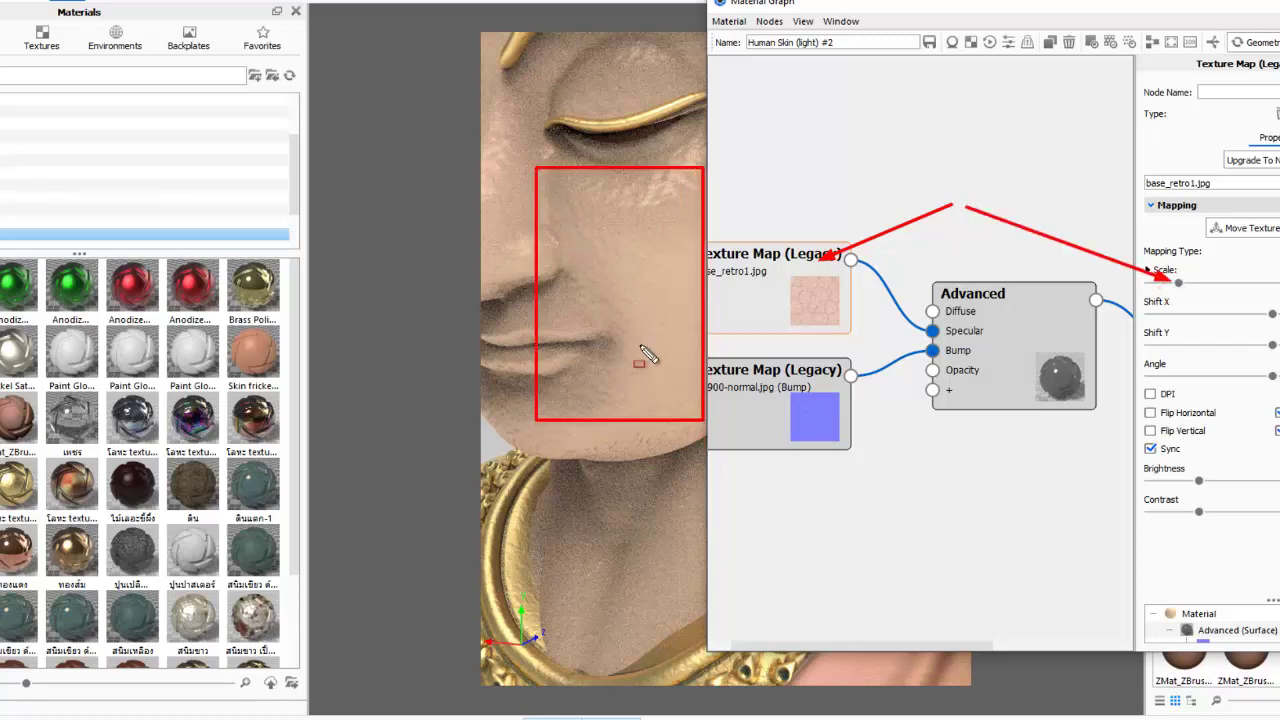
pyautogui.press('Escape')
pyautogui.moveTo(1179, 287); pyautogui.dragTo(1157, 287)
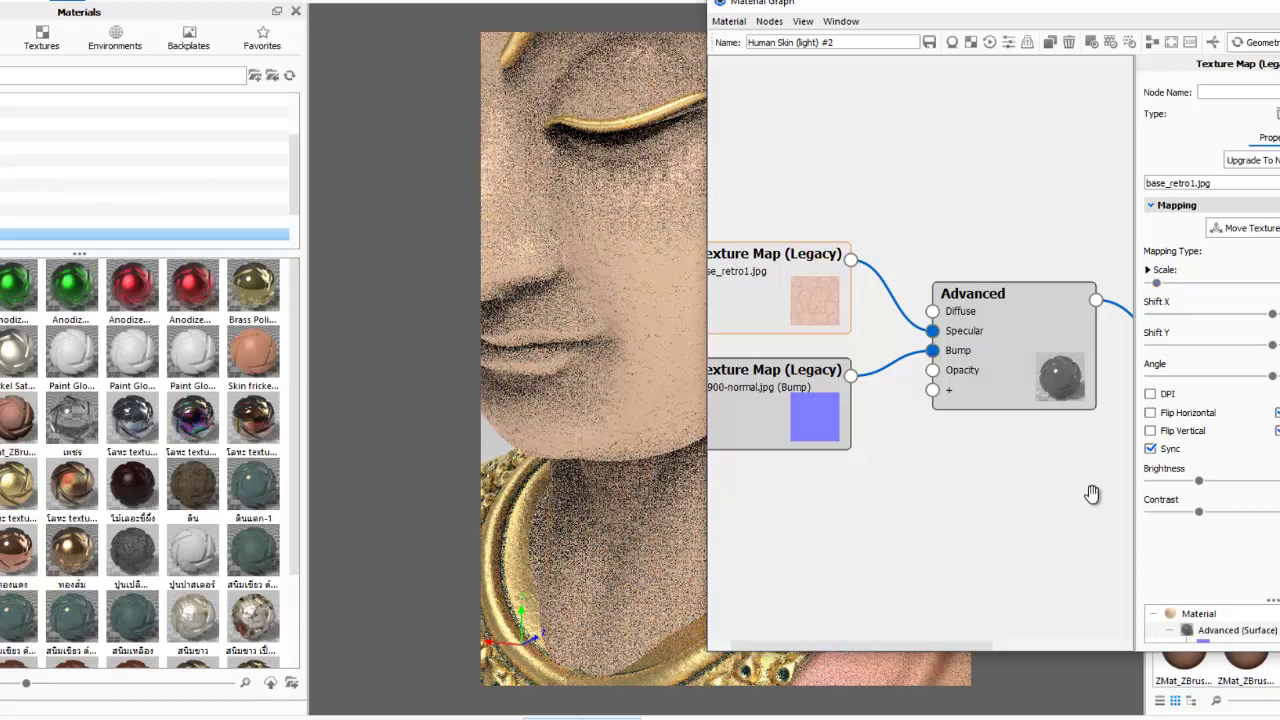
# Display the mapping properties of the 10900-normal.jpg bump texture node
pyautogui.moveTo(697, 350); pyautogui.dragTo(861, 459)
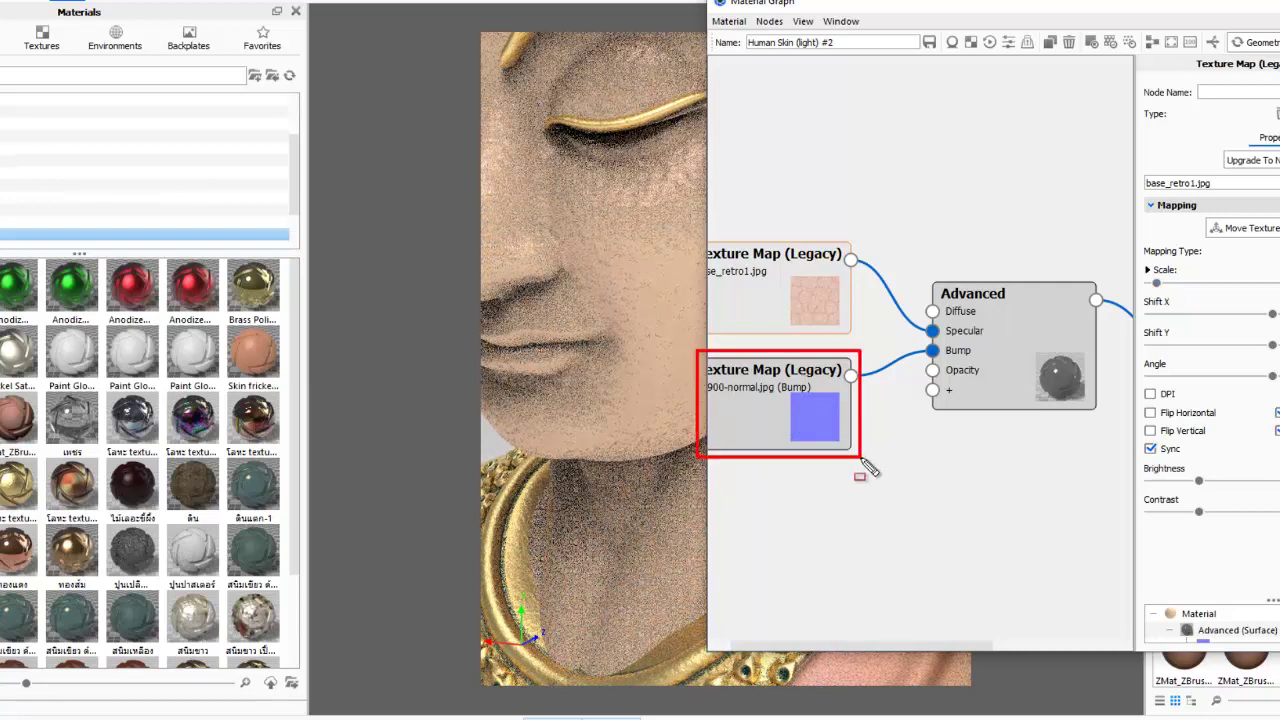
pyautogui.moveTo(534, 183)
pyautogui.mouseDown()
pyautogui.moveTo(626, 331)
pyautogui.moveTo(745, 405)
pyautogui.mouseUp()
pyautogui.moveTo(850, 432); pyautogui.dragTo(1155, 283)
pyautogui.press('Escape')
pyautogui.click(826, 431)
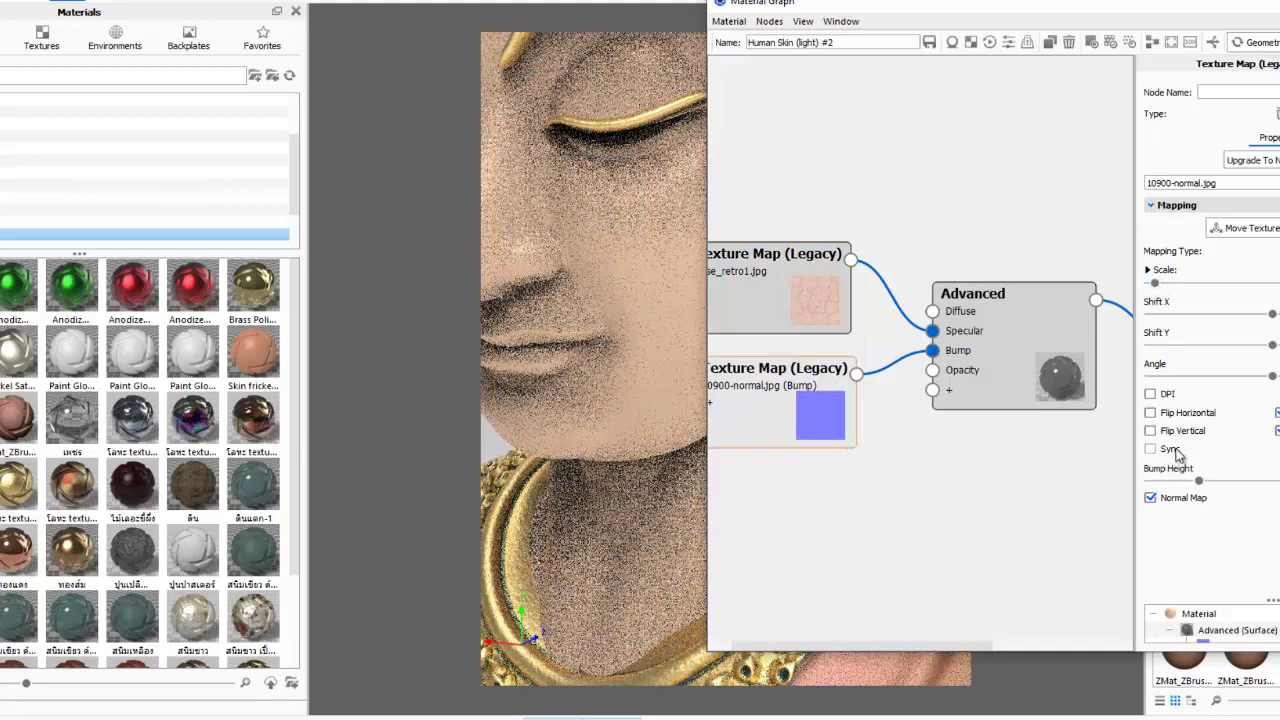
# Apply Paint Gloss to the model and a new gold material to the figure
pyautogui.moveTo(193, 352); pyautogui.dragTo(668, 270)
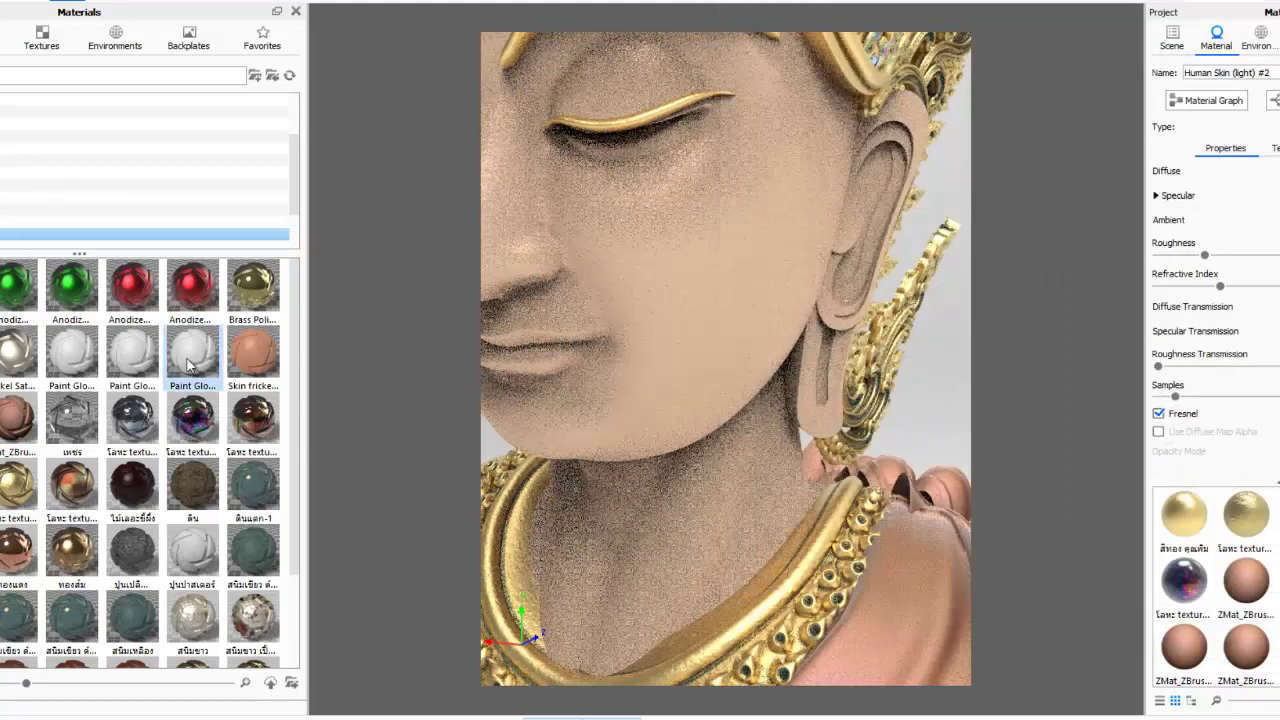
pyautogui.scroll(-5, 668, 270)
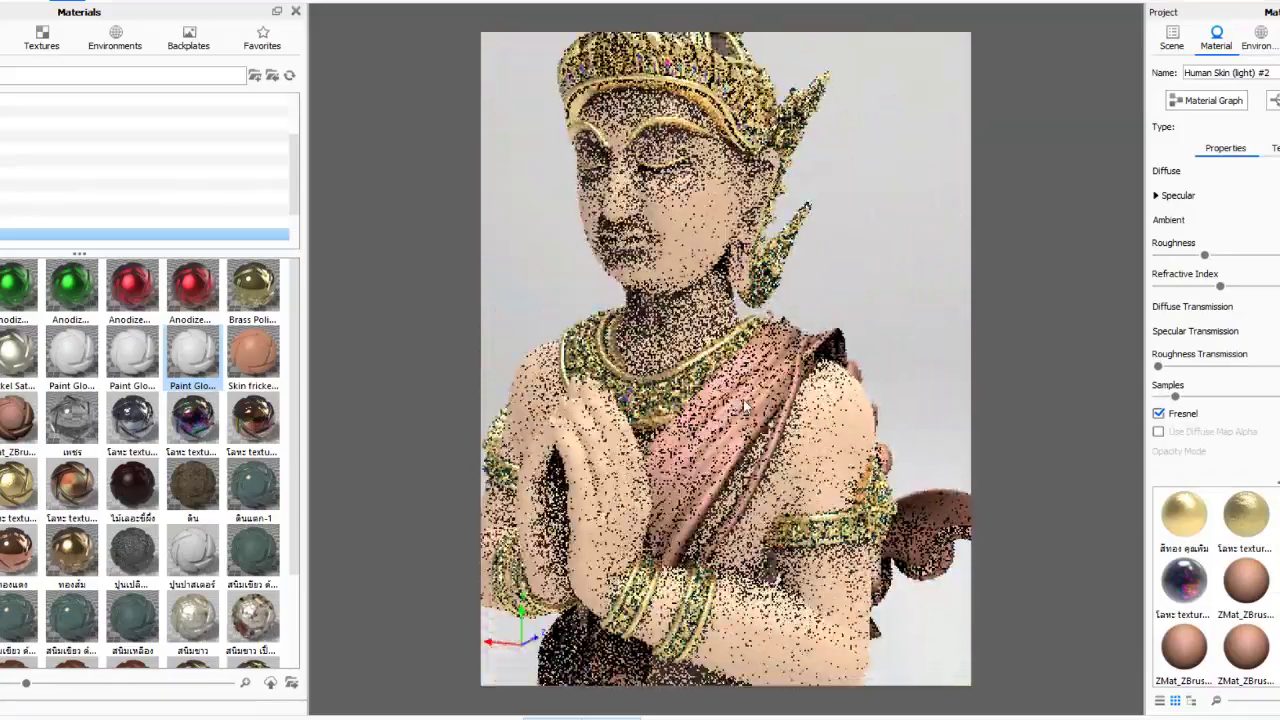
pyautogui.moveTo(253, 285); pyautogui.dragTo(781, 445)
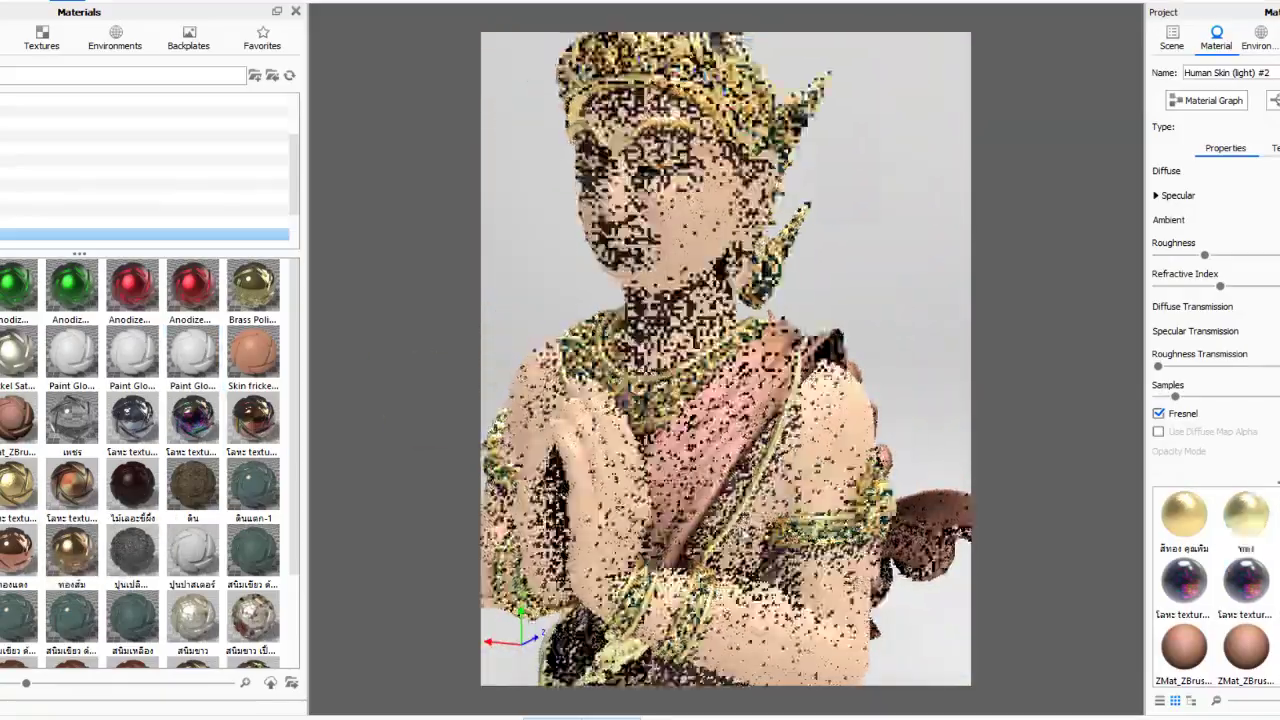
pyautogui.moveTo(567, 619); pyautogui.dragTo(597, 444, button='middle')
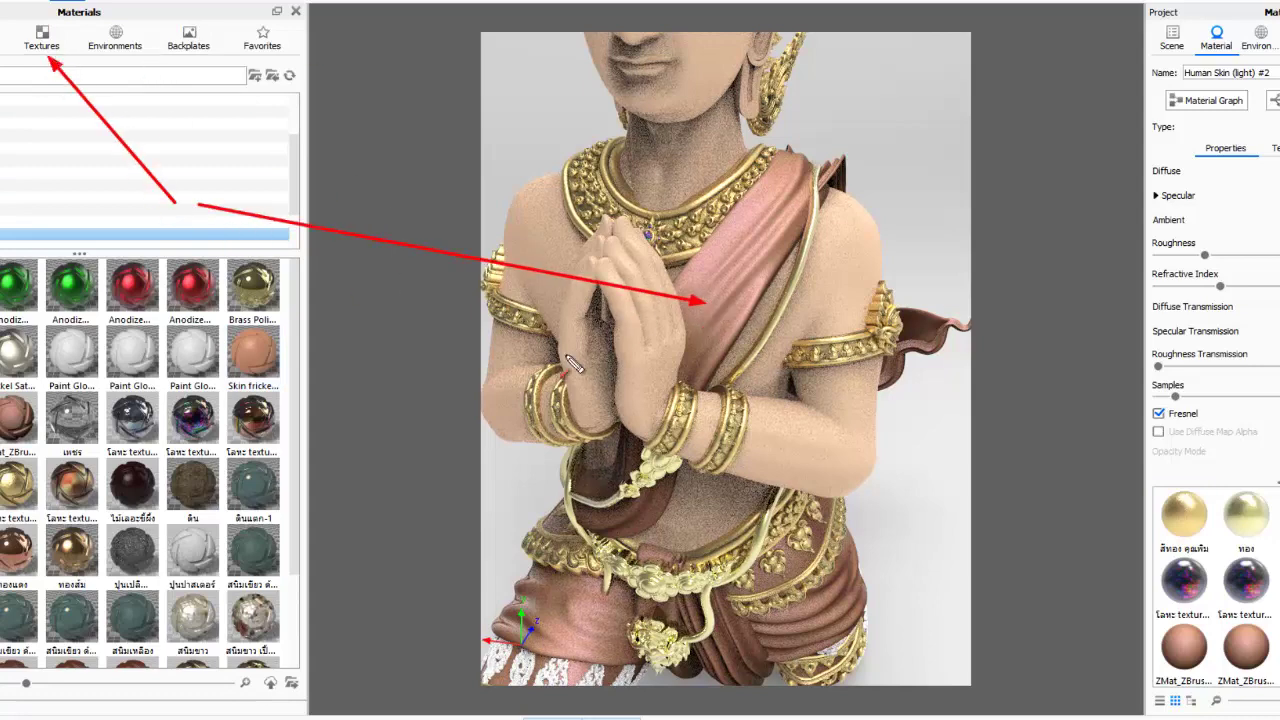
# Apply the gold Italian flower-design texture to the chest sash as a Diffuse map
pyautogui.click(155, 200)
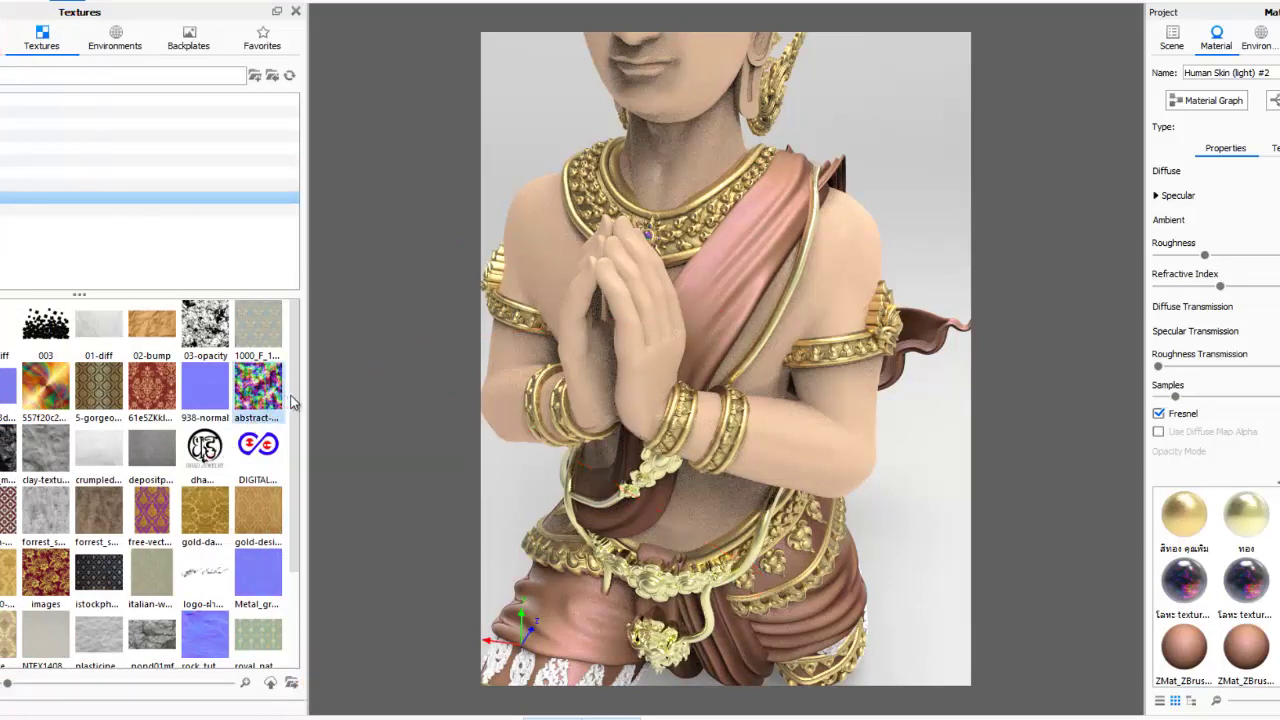
pyautogui.scroll(-1, 293, 400)
pyautogui.moveTo(8, 497); pyautogui.dragTo(735, 264)
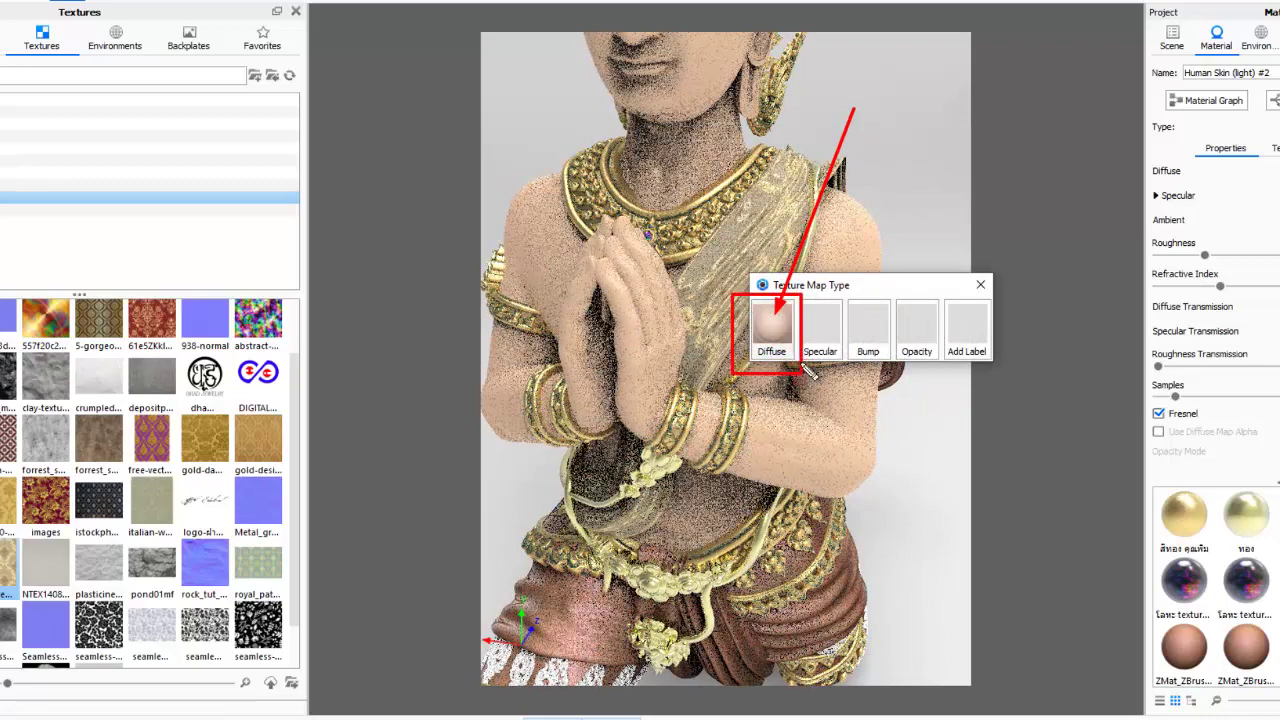
pyautogui.click(790, 345)
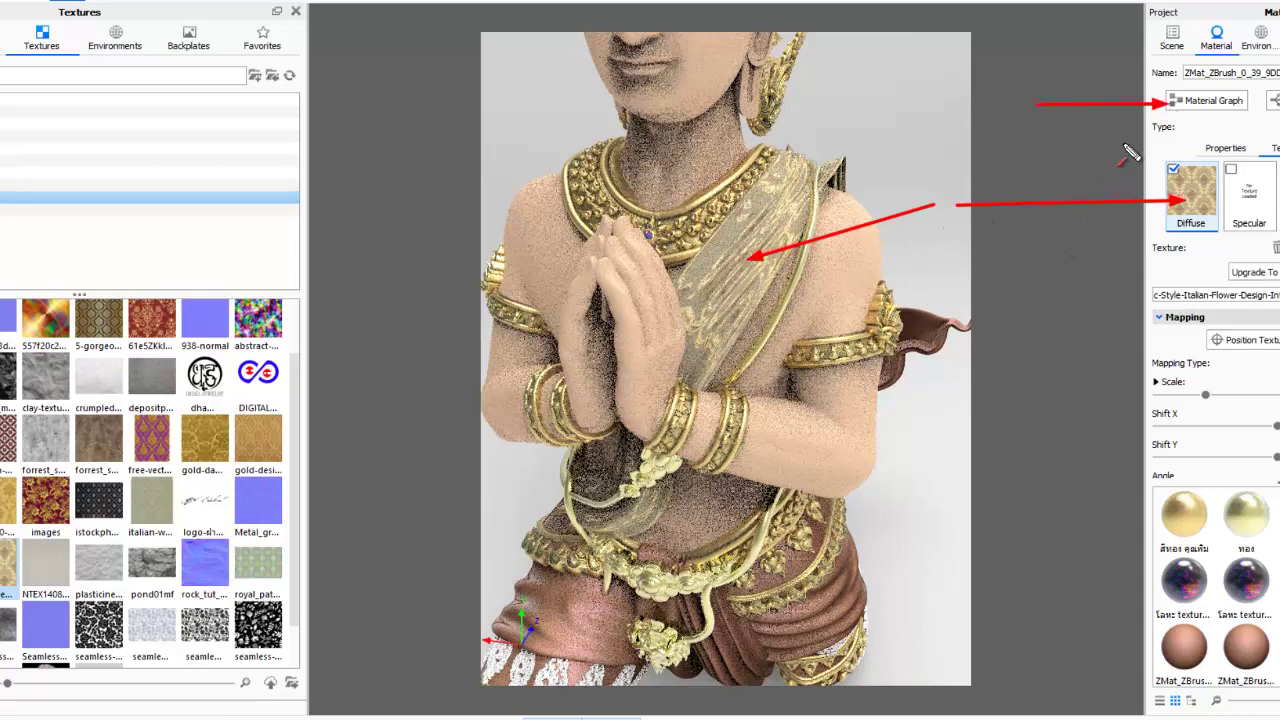
# Open the sash material's node graph and resize it so the texture node shows
pyautogui.click(1206, 100)
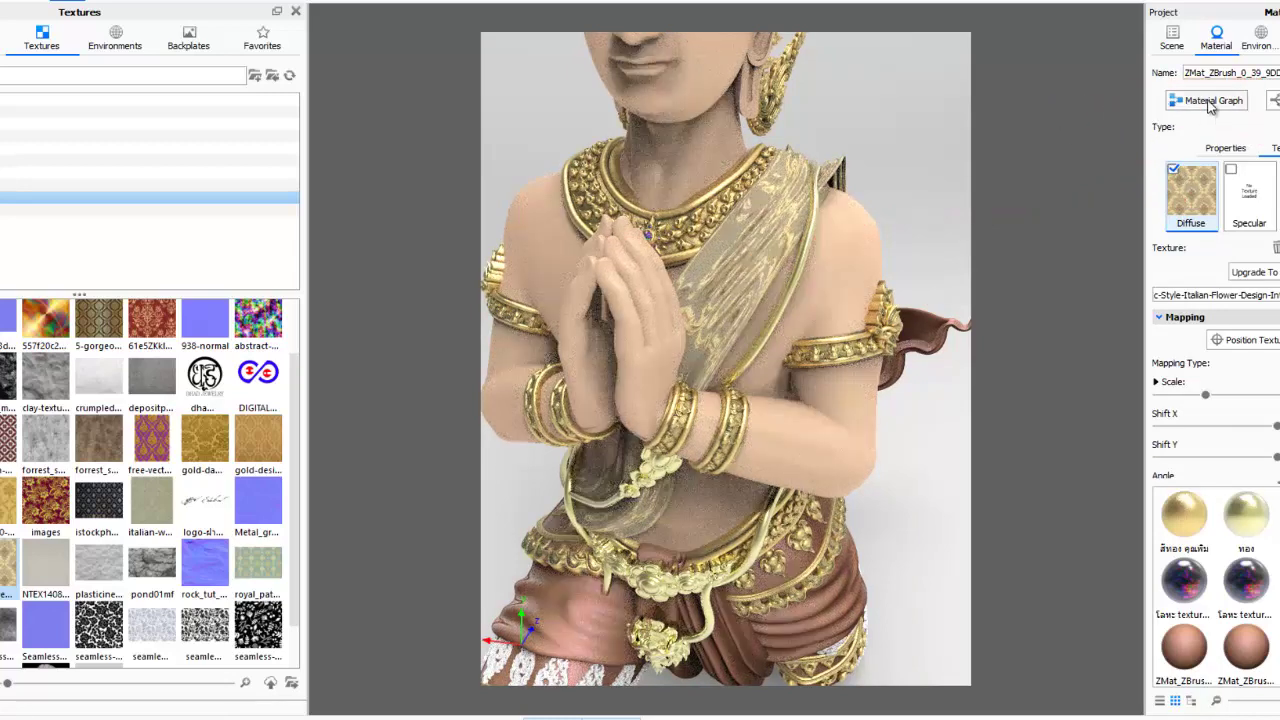
pyautogui.moveTo(1072, 652); pyautogui.dragTo(1070, 305)
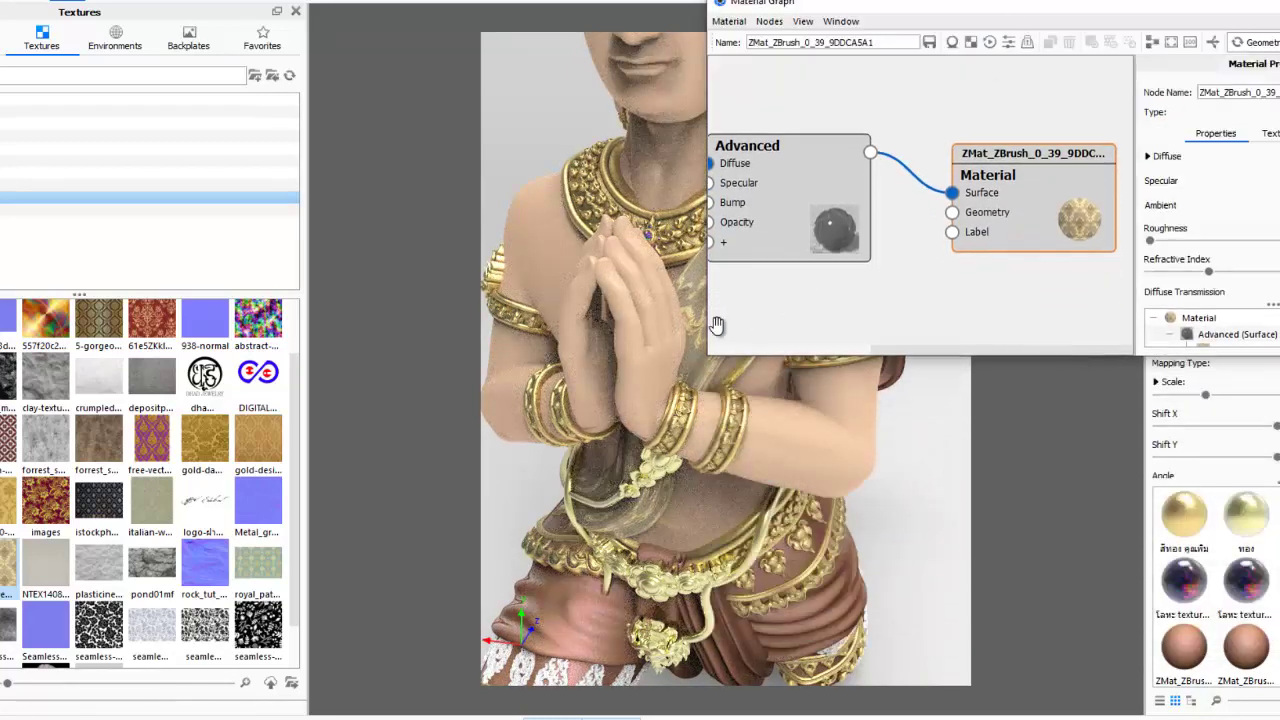
pyautogui.moveTo(894, 8)
pyautogui.mouseDown()
pyautogui.moveTo(975, 37)
pyautogui.moveTo(909, 349)
pyautogui.mouseUp()
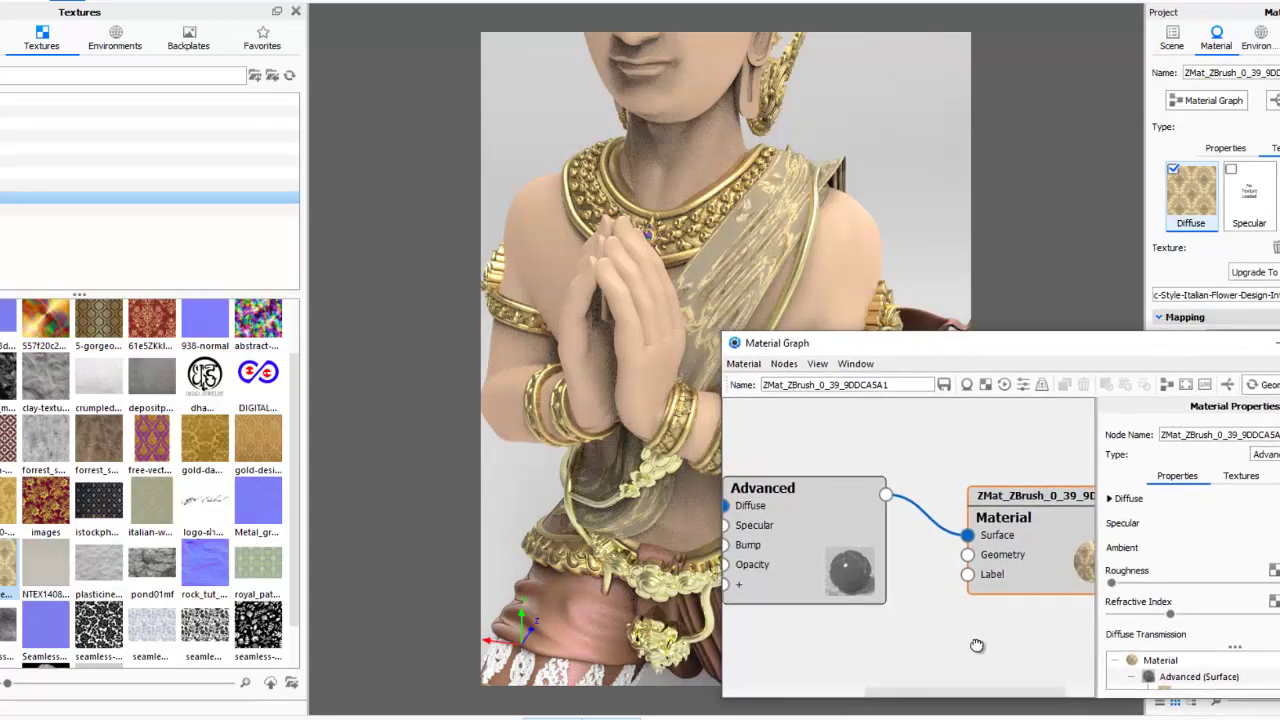
pyautogui.moveTo(840, 545); pyautogui.dragTo(1059, 545, button='middle')
pyautogui.scroll(-2, 952, 528)
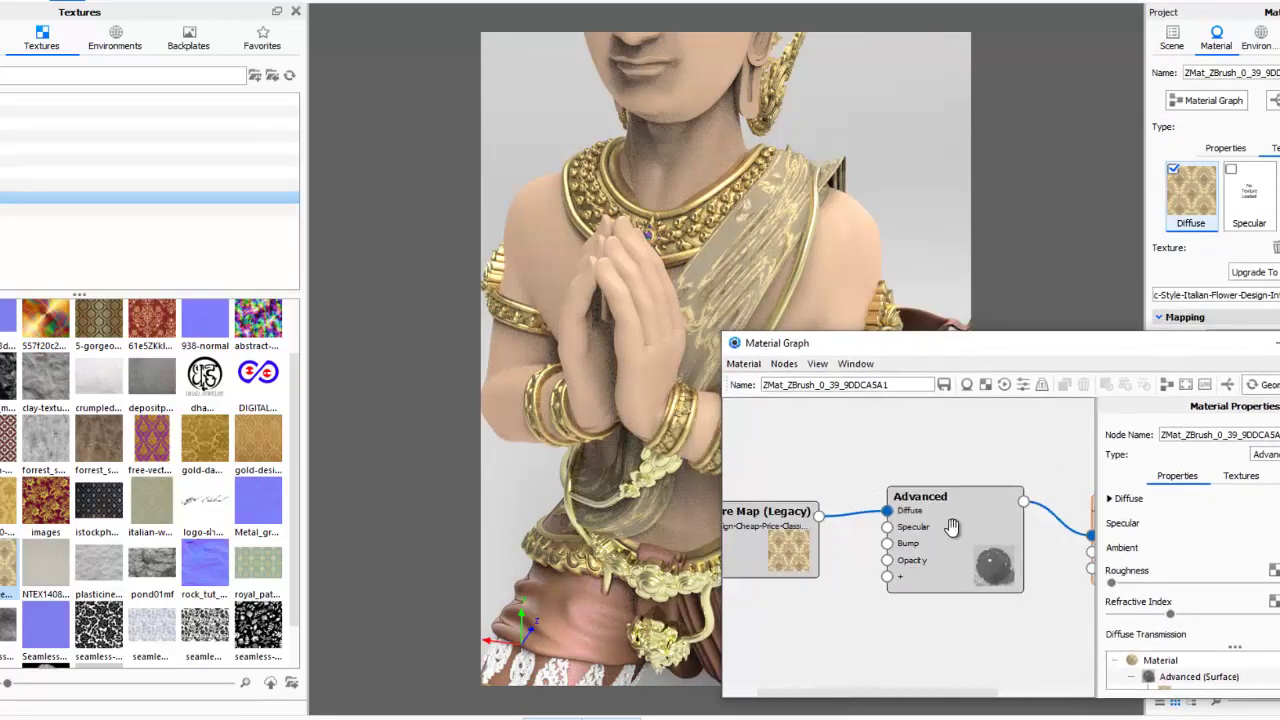
pyautogui.scroll(-2, 951, 536)
pyautogui.moveTo(1008, 617); pyautogui.dragTo(990, 603, button='middle')
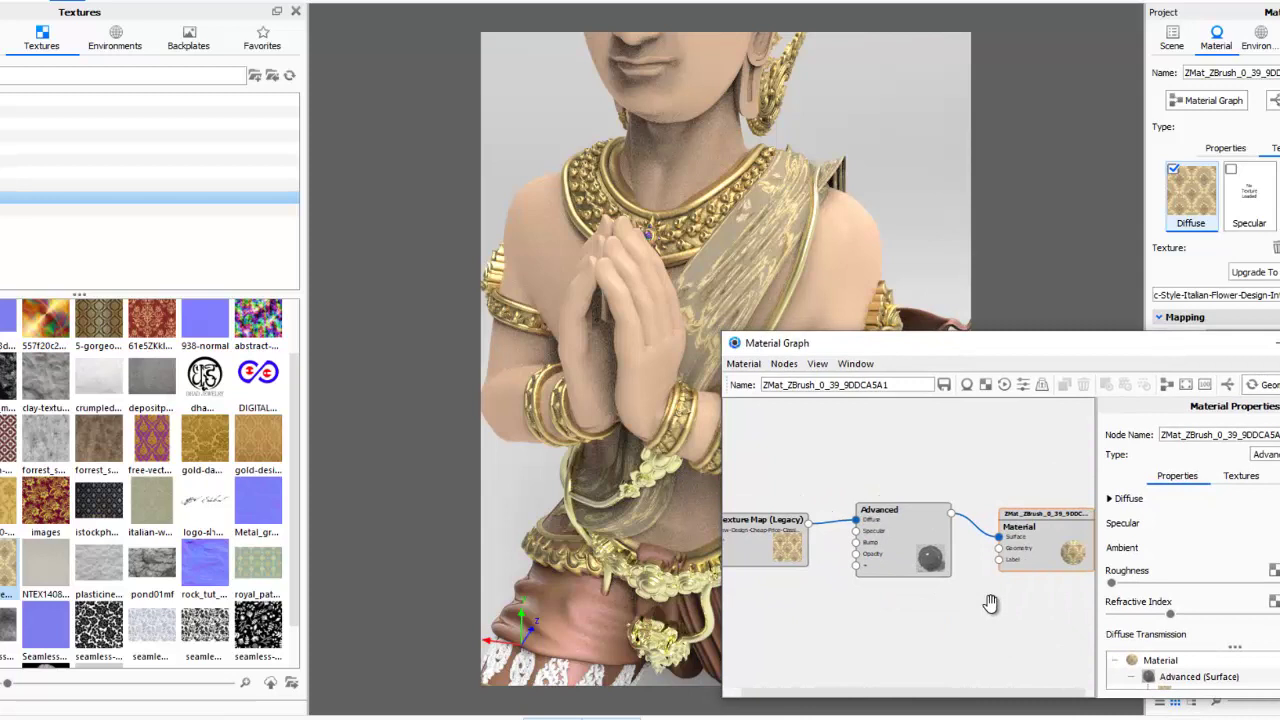
# Change the floral Texture Map's mapping type from MatCap to Box Map
pyautogui.click(765, 547)
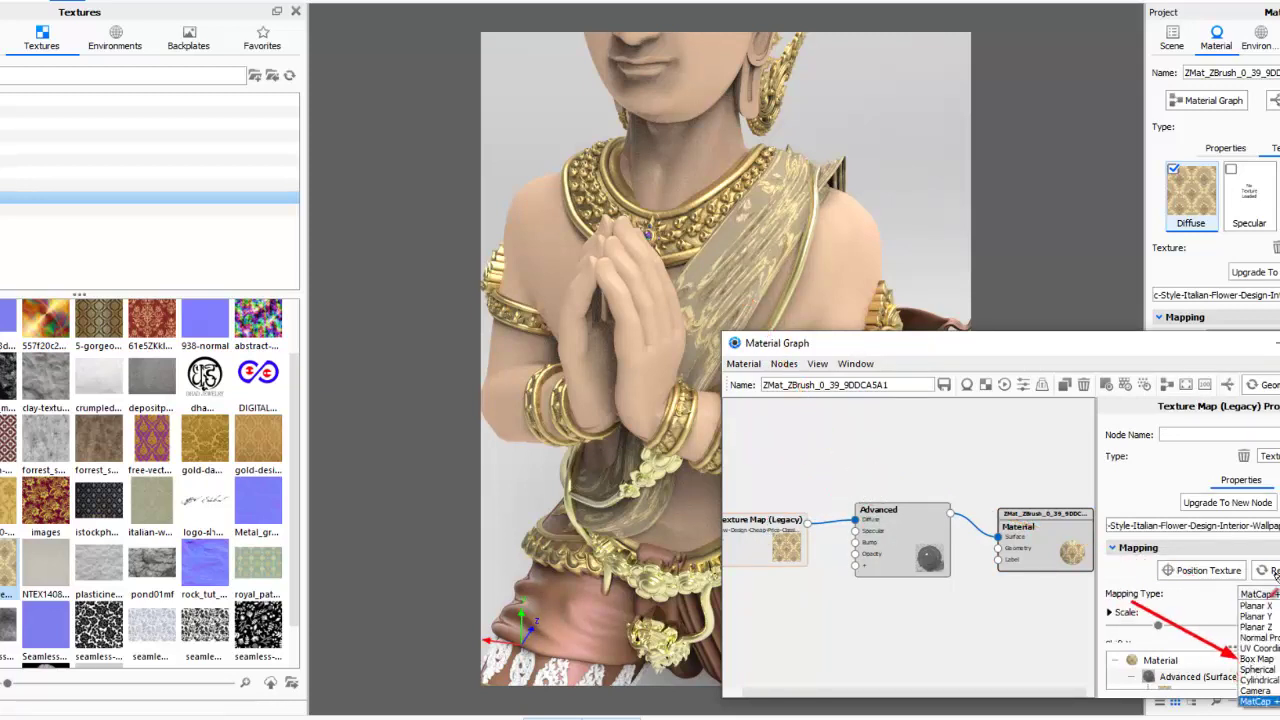
pyautogui.click(1256, 625)
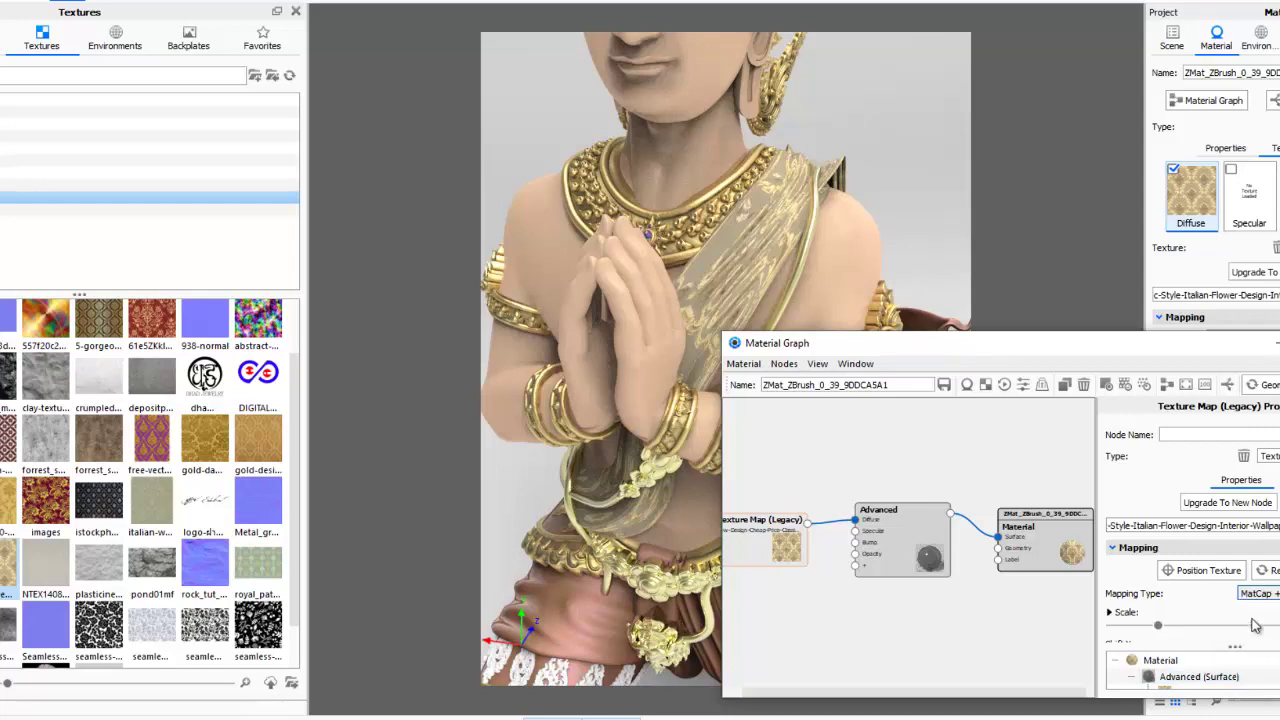
pyautogui.click(1256, 660)
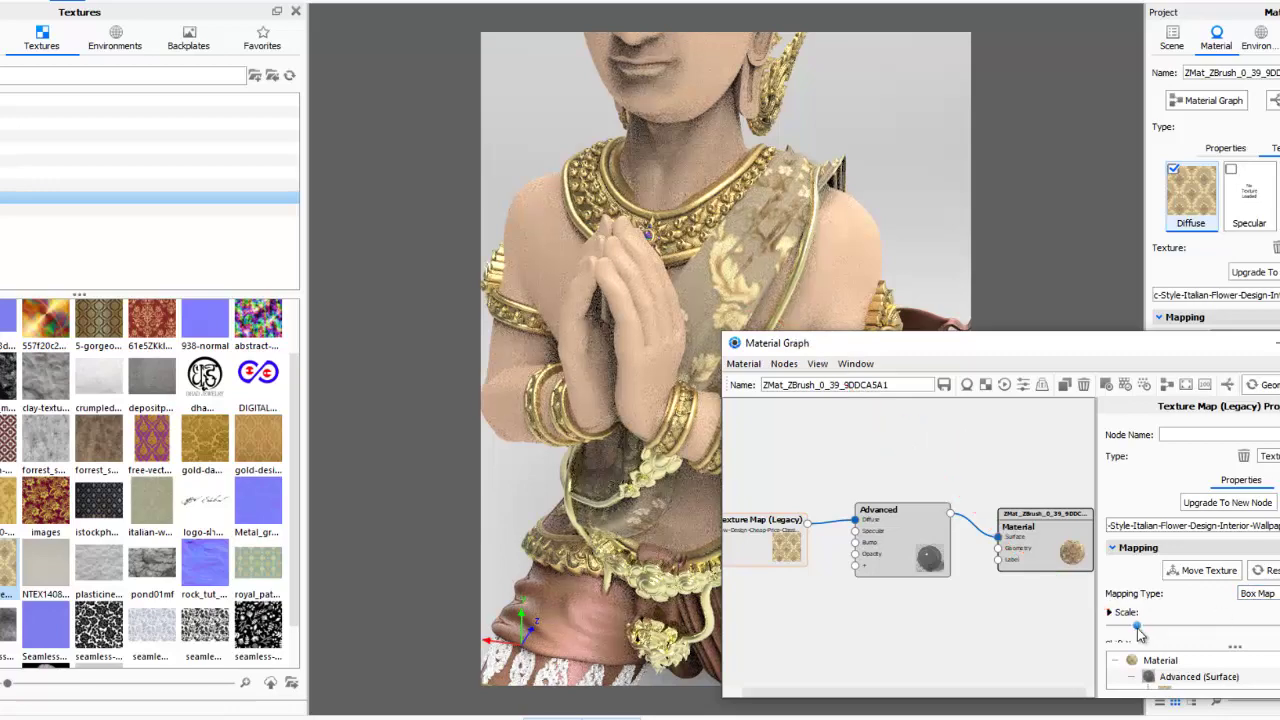
pyautogui.moveTo(968, 342)
pyautogui.mouseDown()
pyautogui.moveTo(1096, 200)
pyautogui.moveTo(1102, 154)
pyautogui.mouseUp()
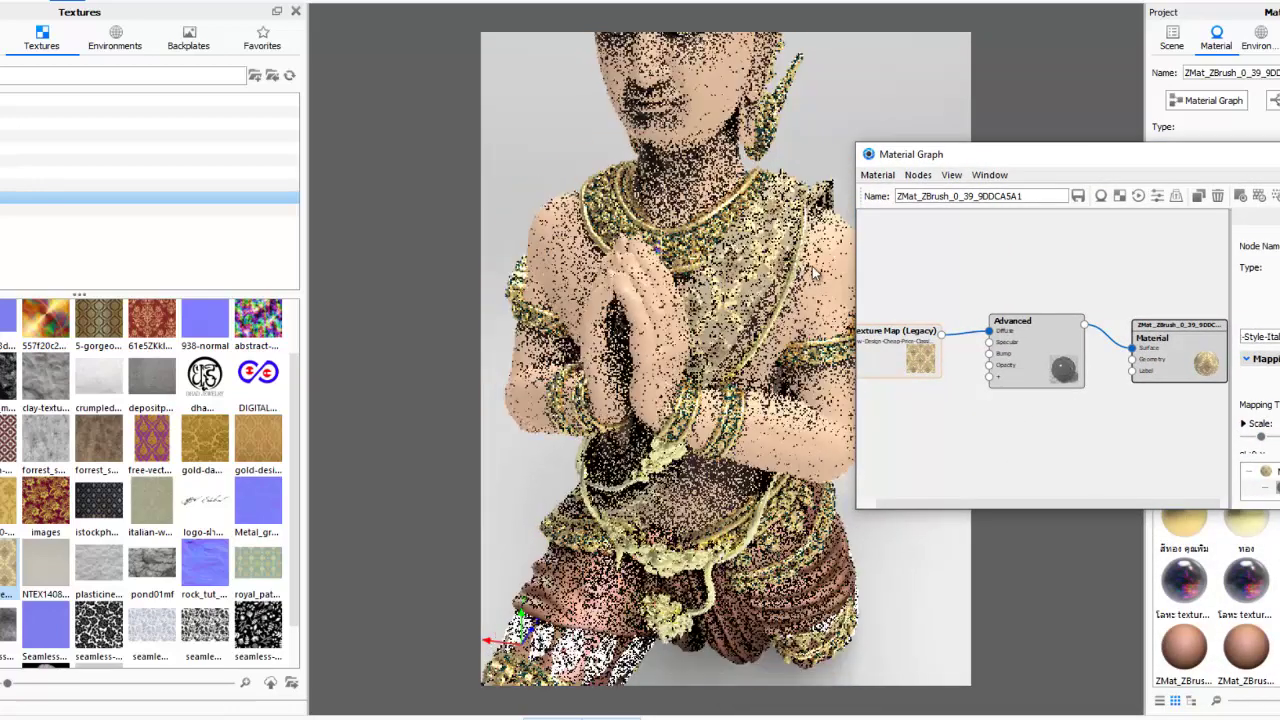
pyautogui.scroll(10, 604, 274)
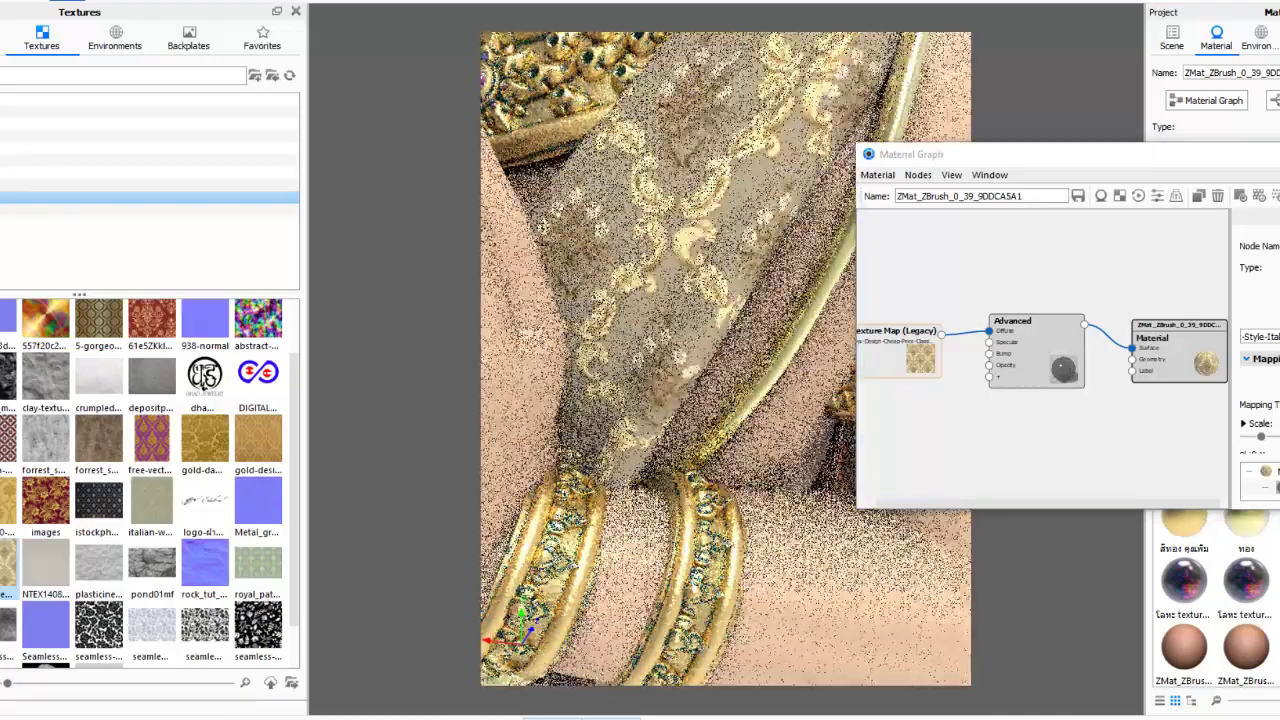
pyautogui.scroll(-1, 218, 648)
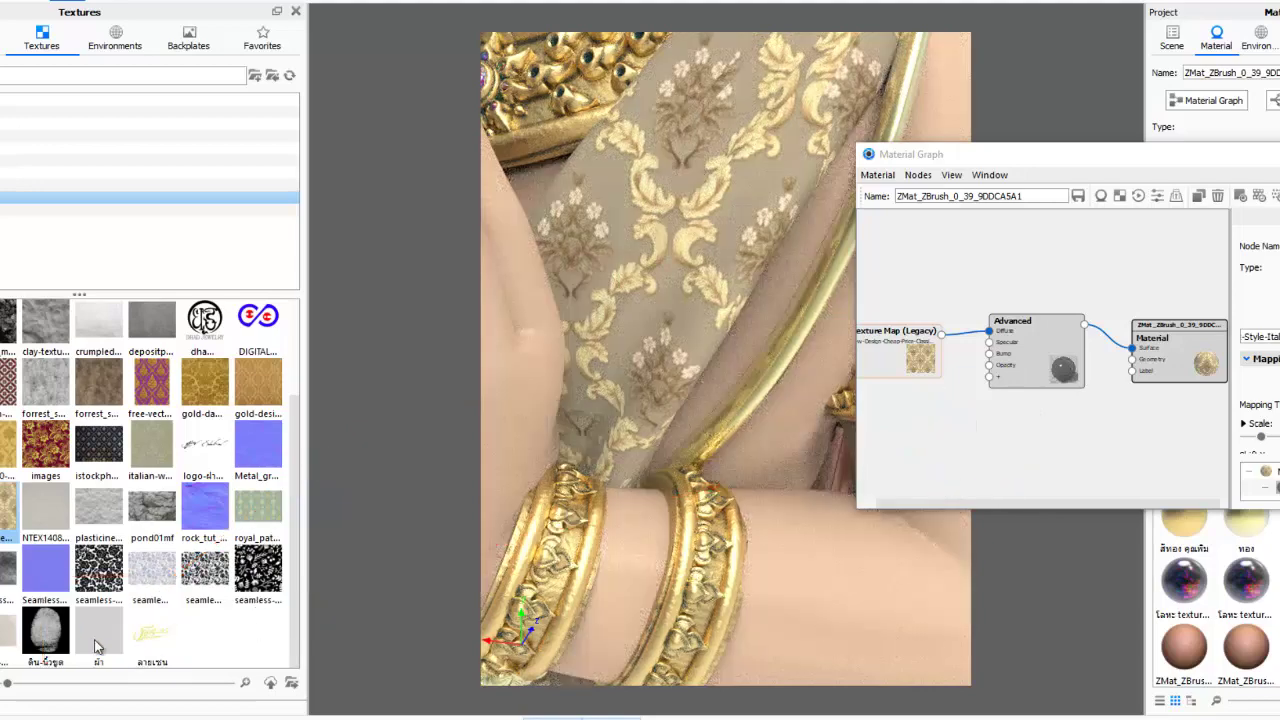
# Add a ผ้า.jpg texture node, wire it to the sash's Bump input and adjust its scale
pyautogui.moveTo(978, 410); pyautogui.dragTo(923, 410)
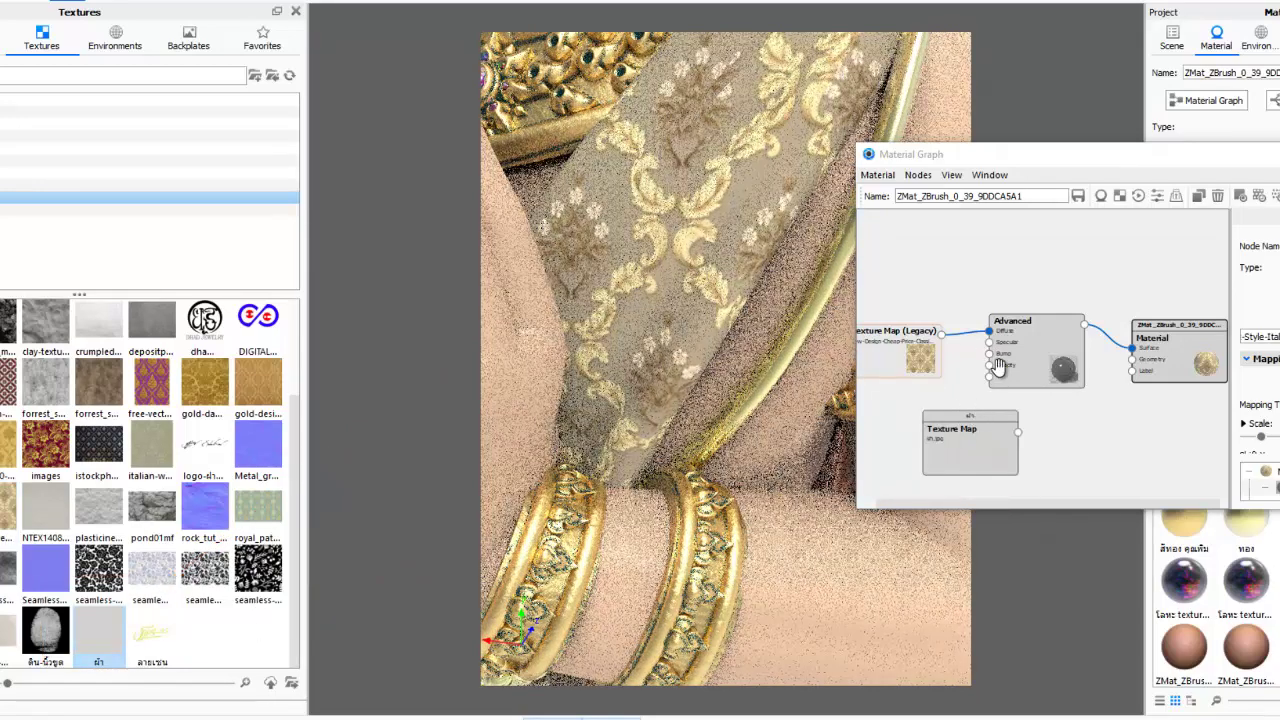
pyautogui.scroll(-2, 1015, 370)
pyautogui.scroll(3, 1000, 380)
pyautogui.moveTo(1013, 508); pyautogui.dragTo(1013, 655)
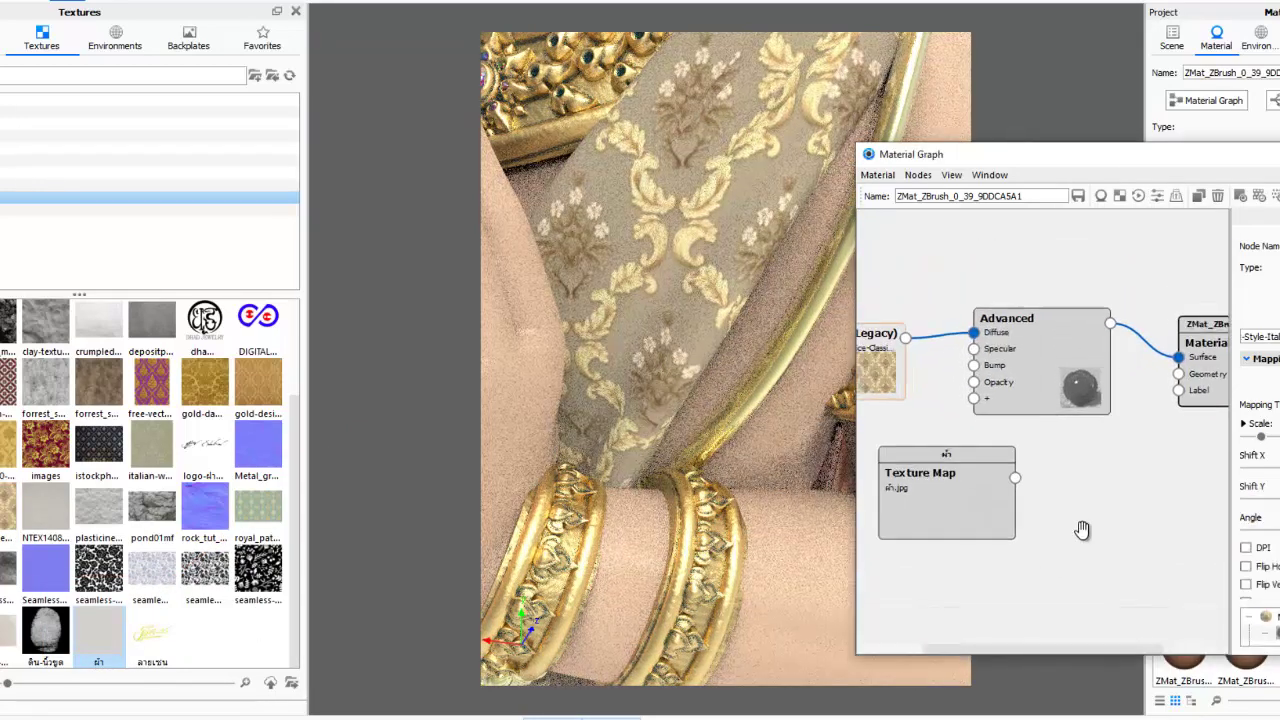
pyautogui.scroll(1, 1080, 528)
pyautogui.scroll(1, 1100, 528)
pyautogui.scroll(1, 1110, 526)
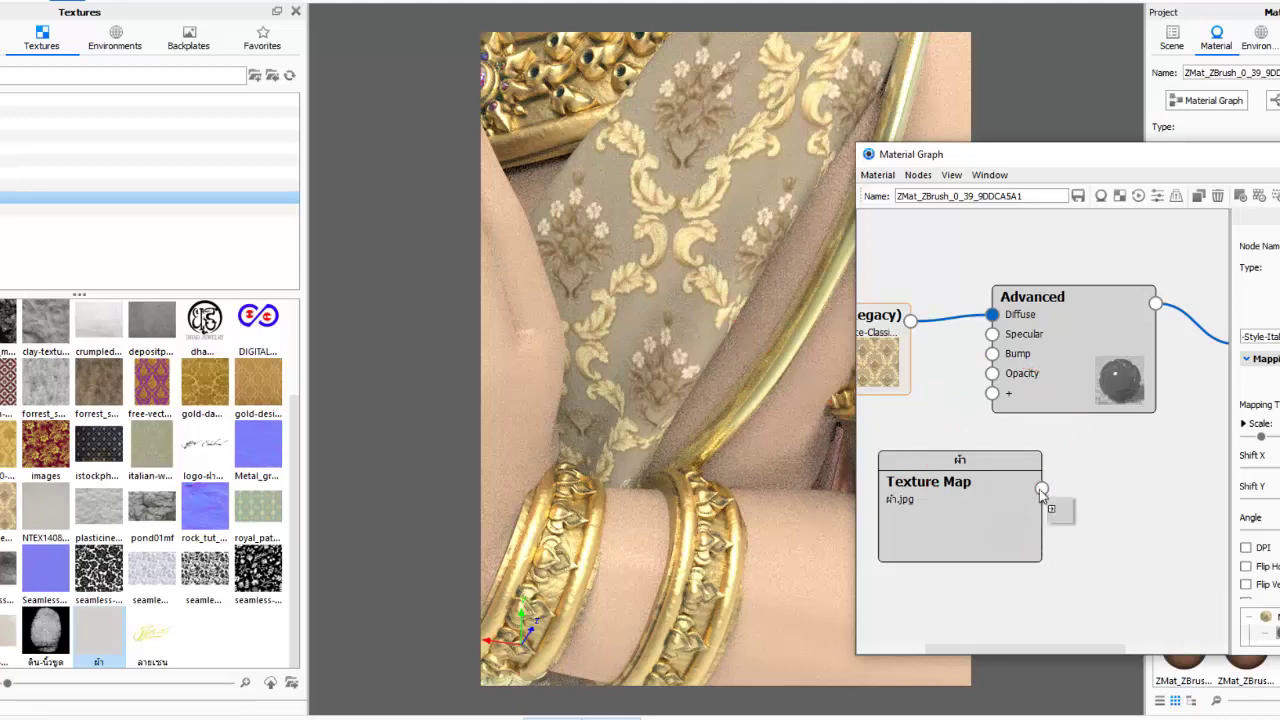
pyautogui.moveTo(1041, 490); pyautogui.dragTo(992, 353)
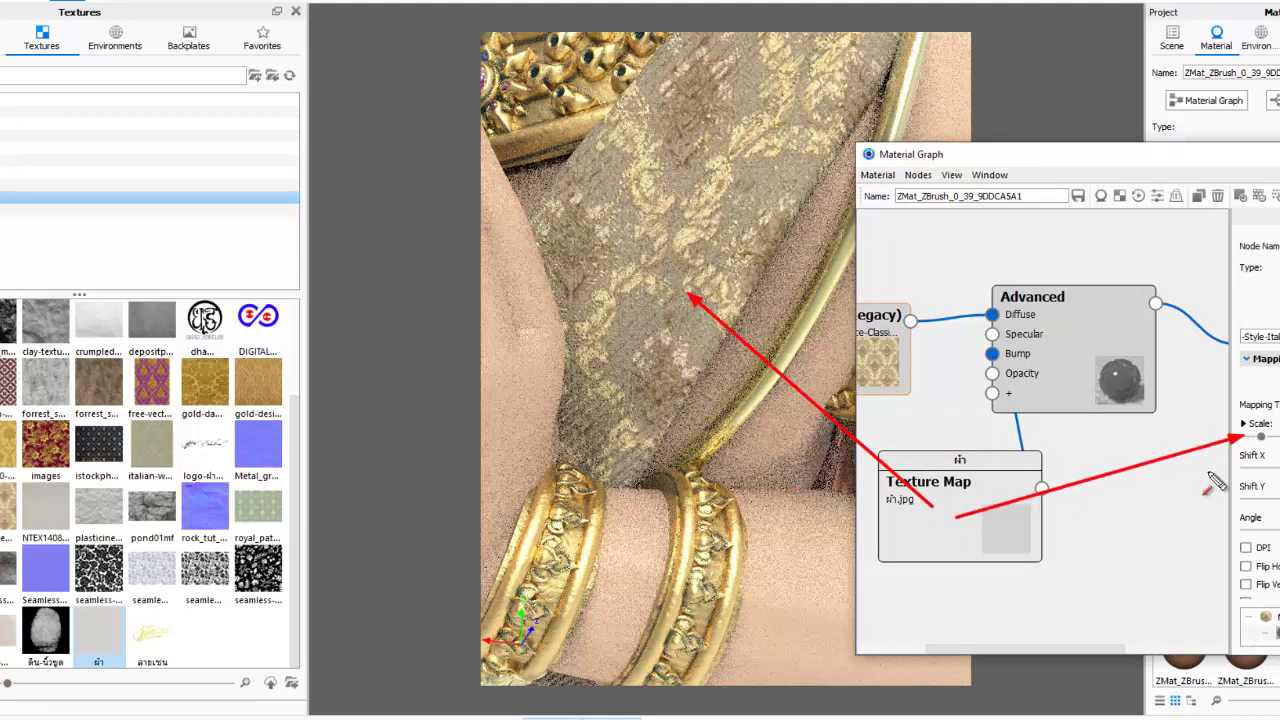
pyautogui.moveTo(1261, 438); pyautogui.dragTo(1248, 437)
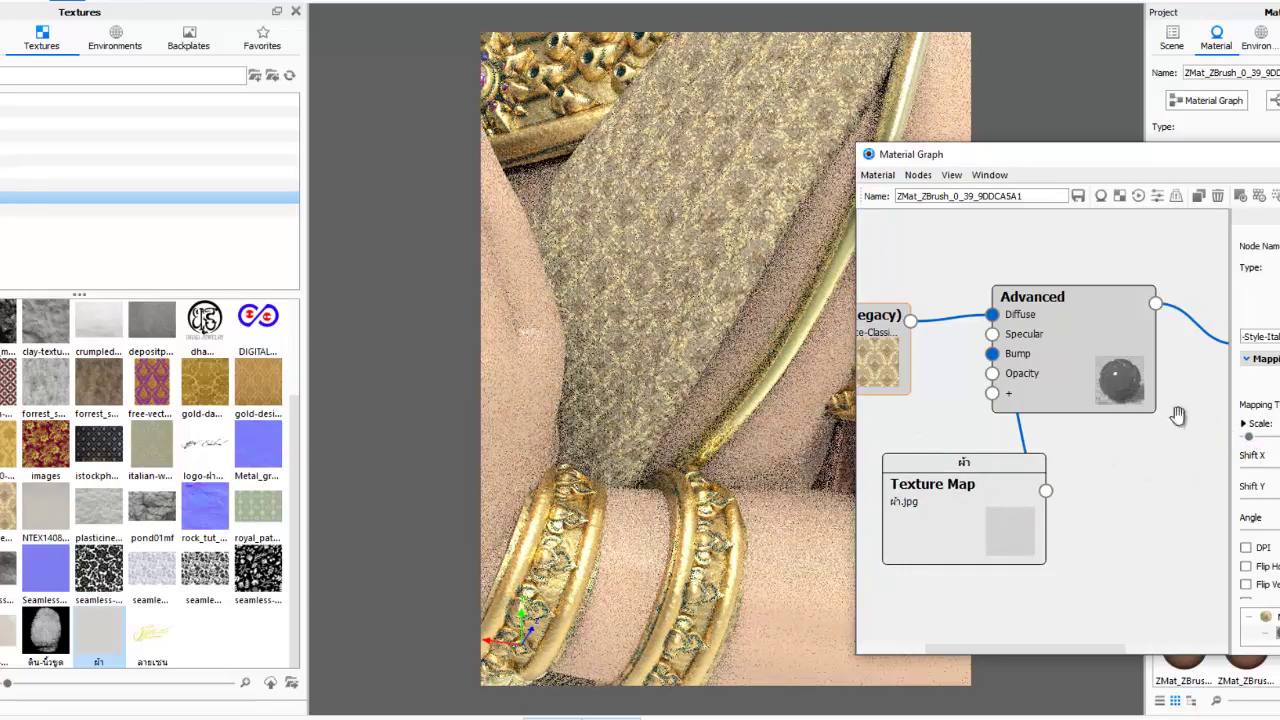
pyautogui.moveTo(1273, 445); pyautogui.dragTo(1277, 452)
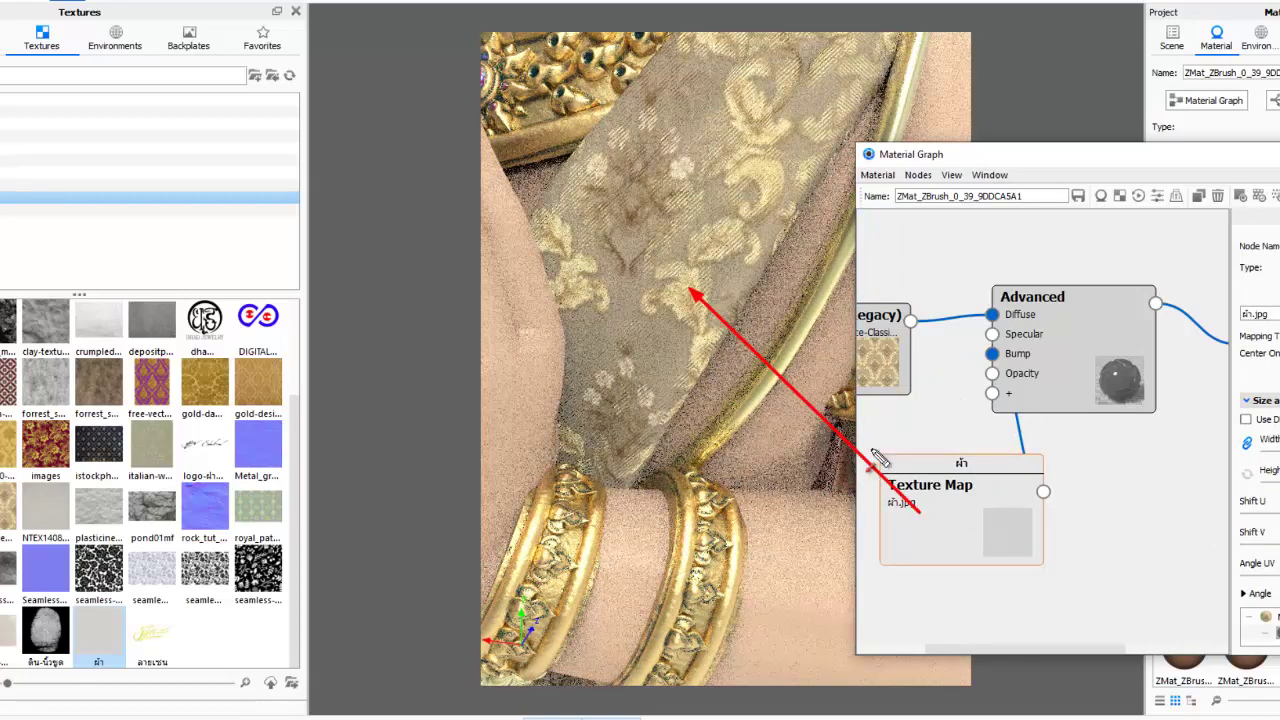
# Close the node graph and drag a gold metal material onto the statue
pyautogui.click(880, 291)
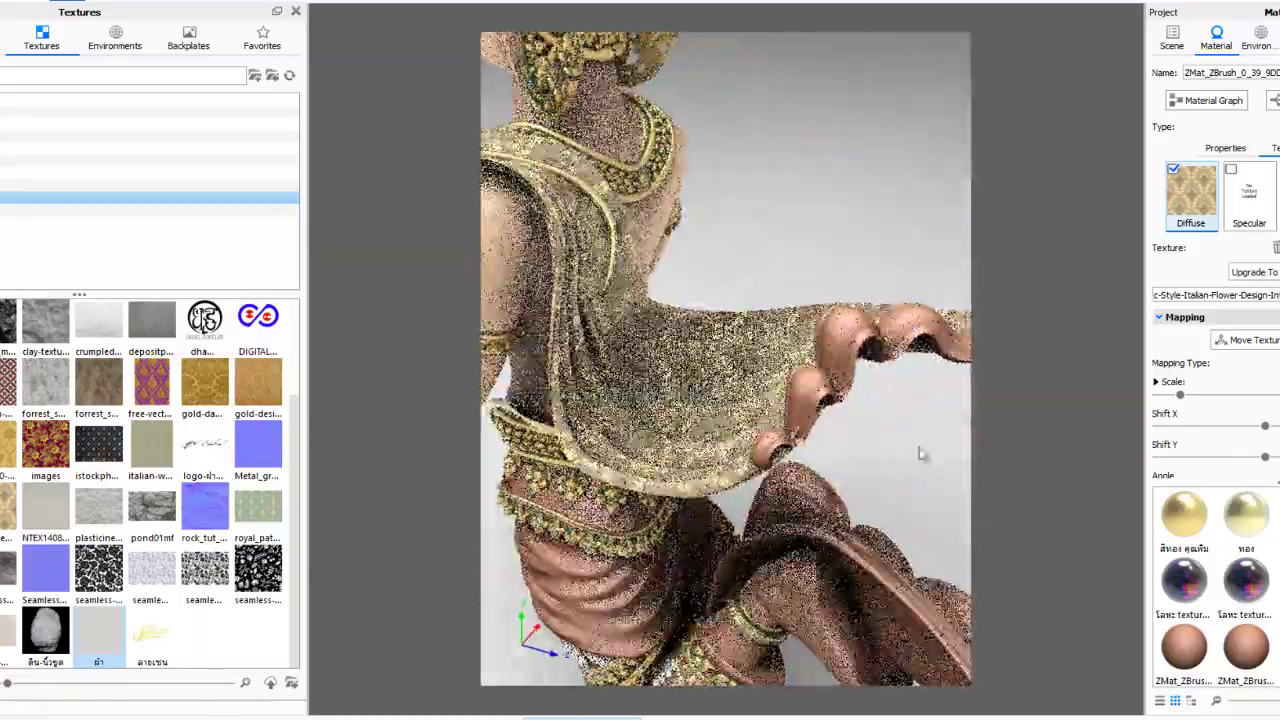
pyautogui.moveTo(15, 363); pyautogui.dragTo(855, 345)
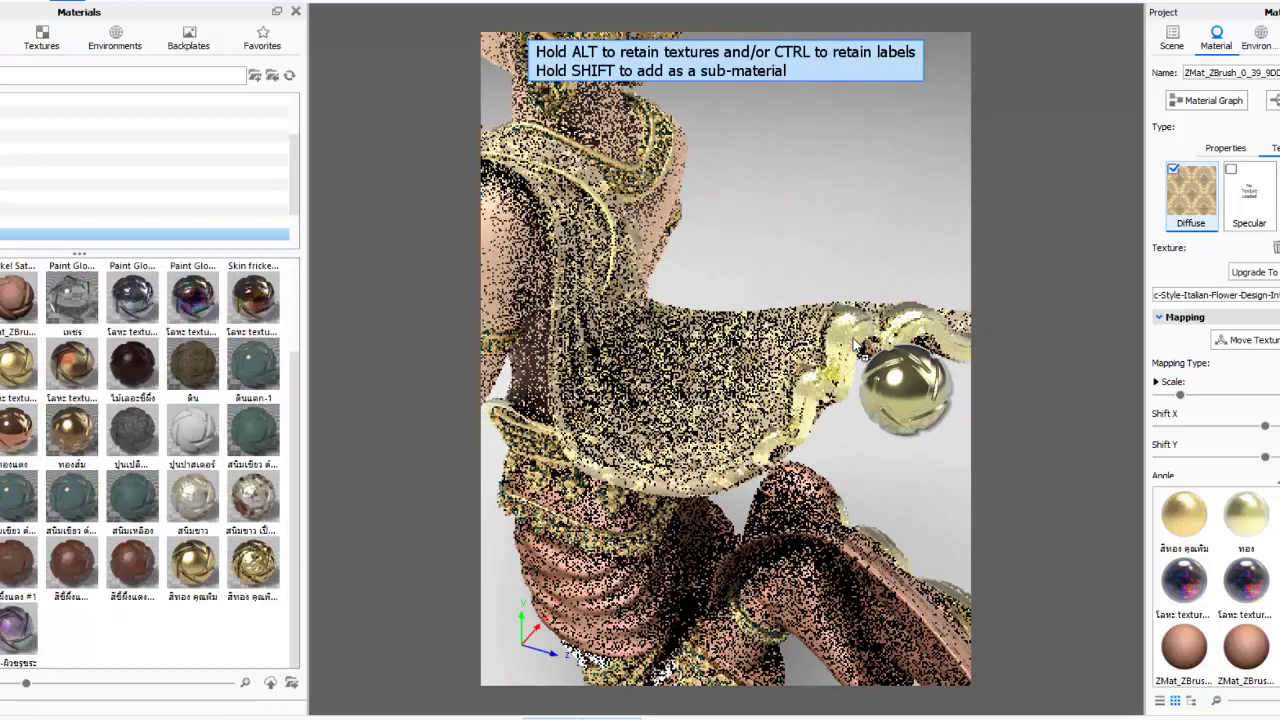
# Feed the ผ้า fabric texture into the ทอง #1 gold colour at 0.92 size
pyautogui.click(1208, 100)
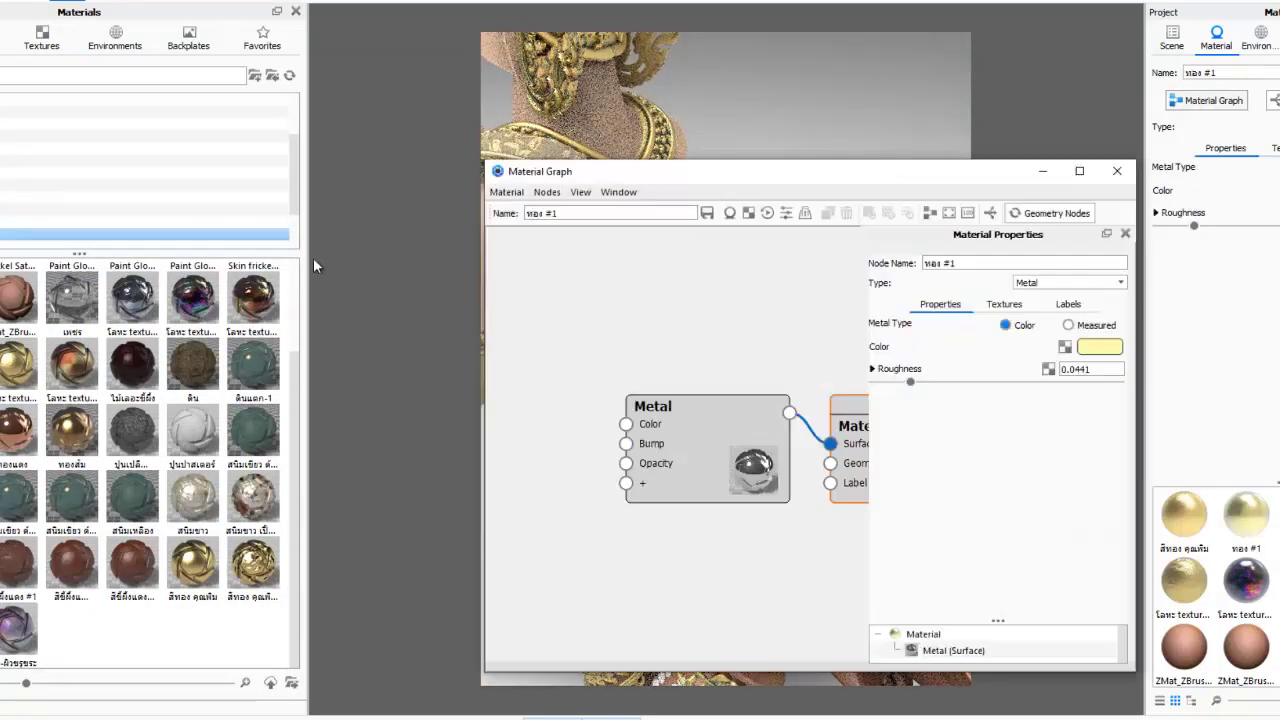
pyautogui.click(42, 38)
pyautogui.moveTo(98, 630); pyautogui.dragTo(610, 560)
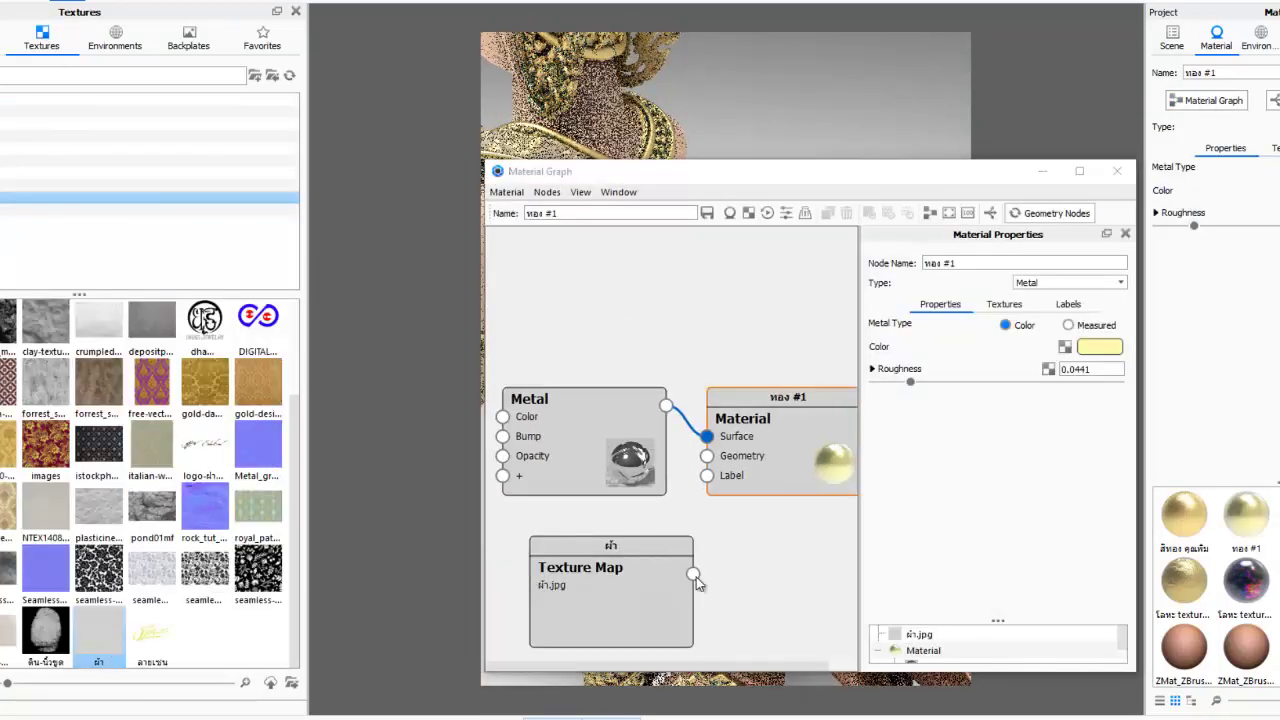
pyautogui.moveTo(696, 577); pyautogui.dragTo(502, 416)
pyautogui.moveTo(879, 171); pyautogui.dragTo(328, 94)
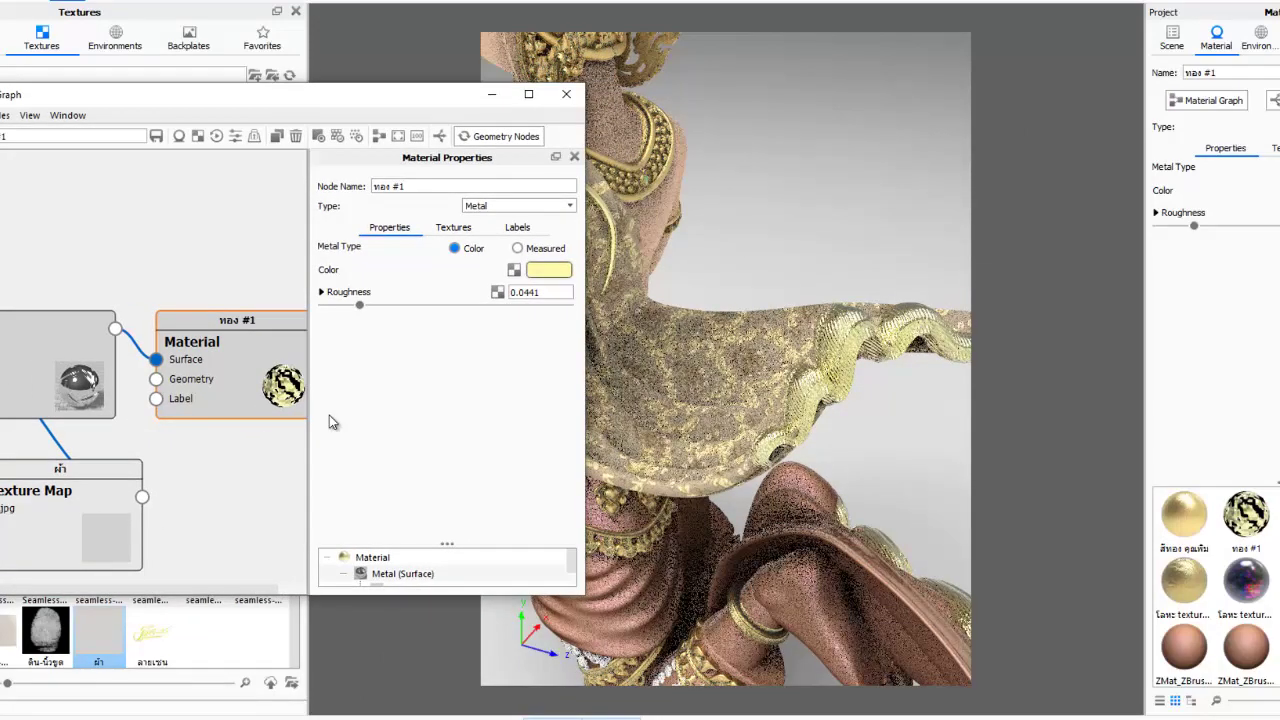
pyautogui.click(22, 534)
pyautogui.moveTo(380, 391); pyautogui.dragTo(366, 400)
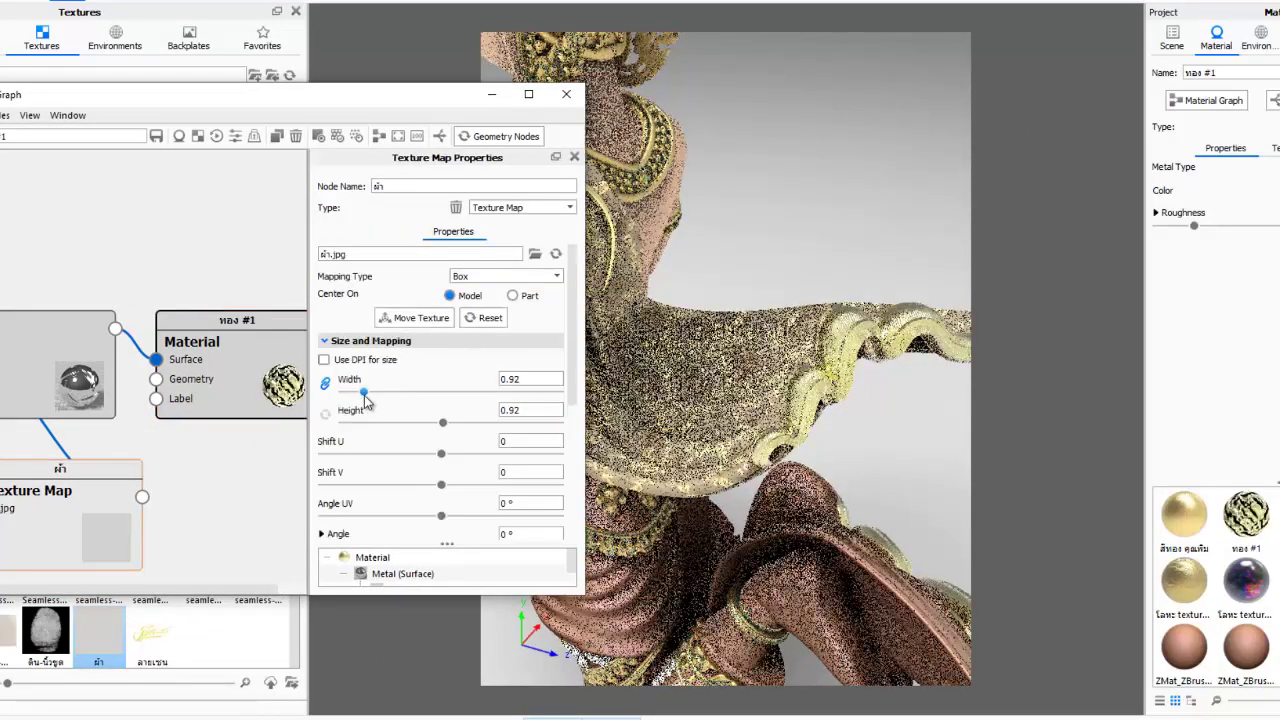
# Apply the ทอง #1 gold material to the figure's leggings
pyautogui.click(568, 97)
pyautogui.moveTo(833, 477)
pyautogui.mouseDown()
pyautogui.moveTo(919, 367)
pyautogui.moveTo(729, 471)
pyautogui.moveTo(765, 490)
pyautogui.moveTo(868, 445)
pyautogui.mouseUp()
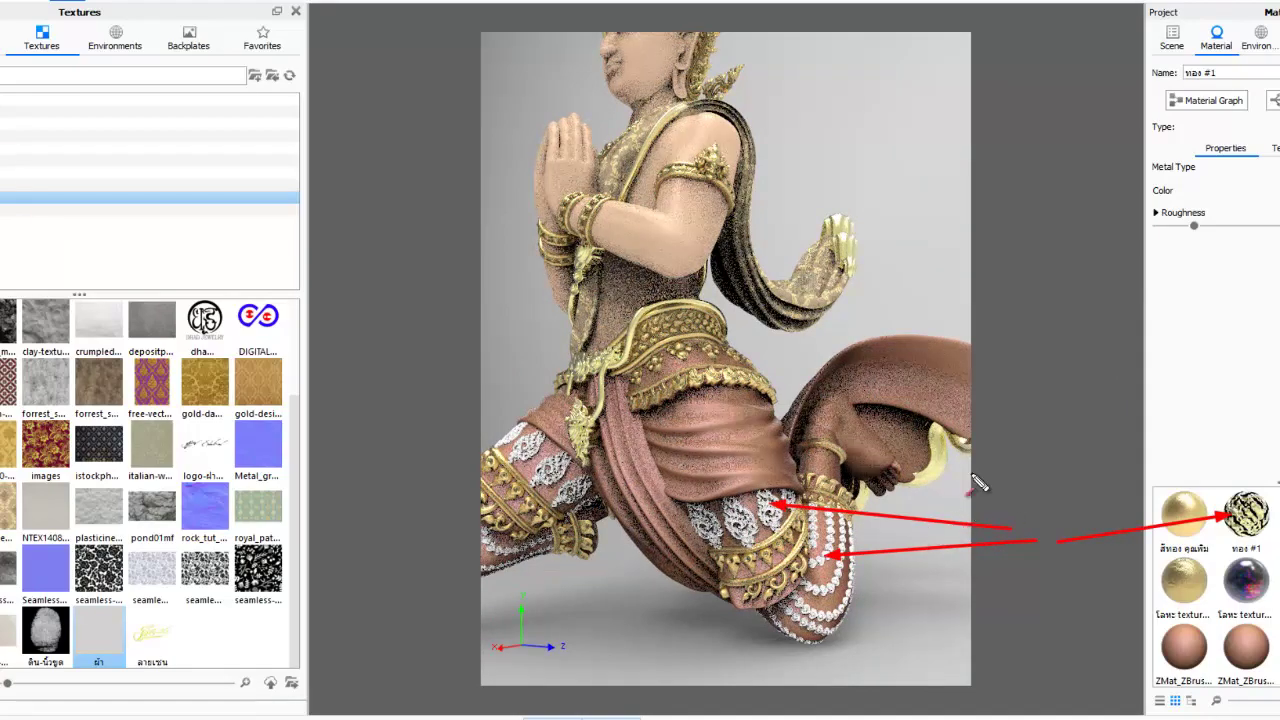
pyautogui.moveTo(1245, 515); pyautogui.dragTo(829, 523)
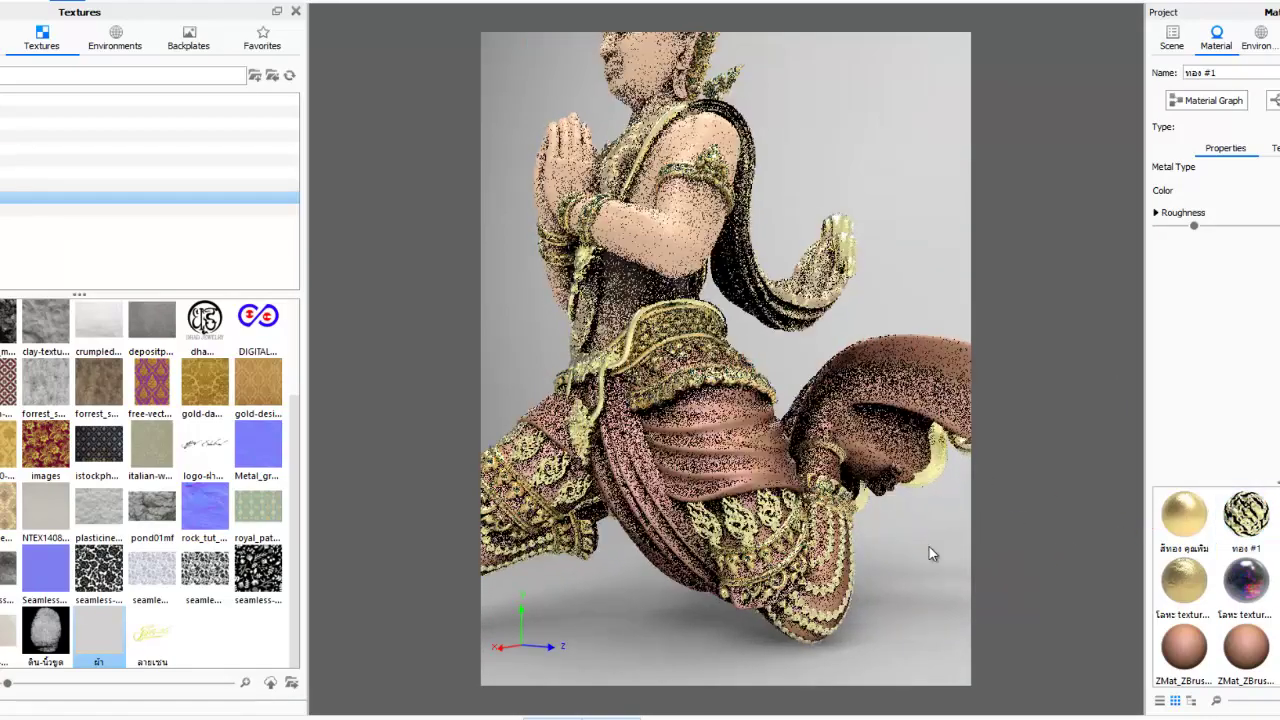
pyautogui.moveTo(929, 546)
pyautogui.mouseDown()
pyautogui.moveTo(754, 191)
pyautogui.moveTo(665, 228)
pyautogui.moveTo(795, 368)
pyautogui.moveTo(966, 357)
pyautogui.moveTo(517, 363)
pyautogui.mouseUp()
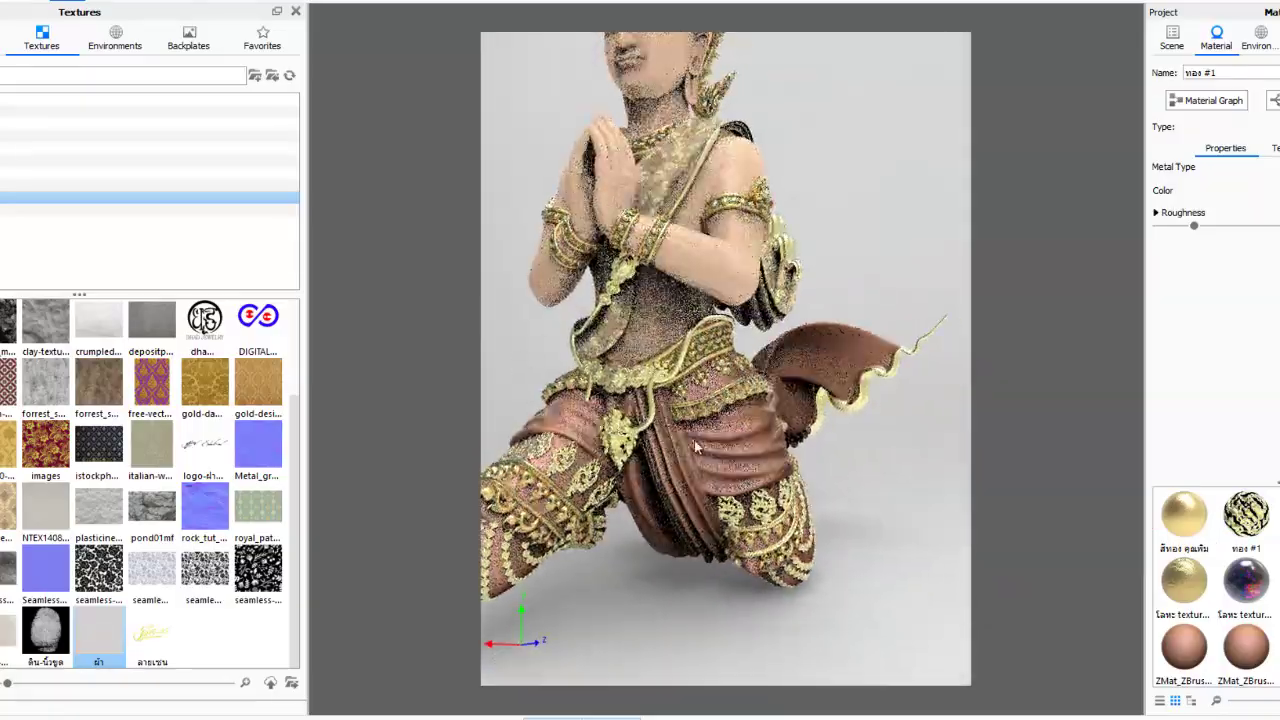
pyautogui.scroll(5, 684, 407)
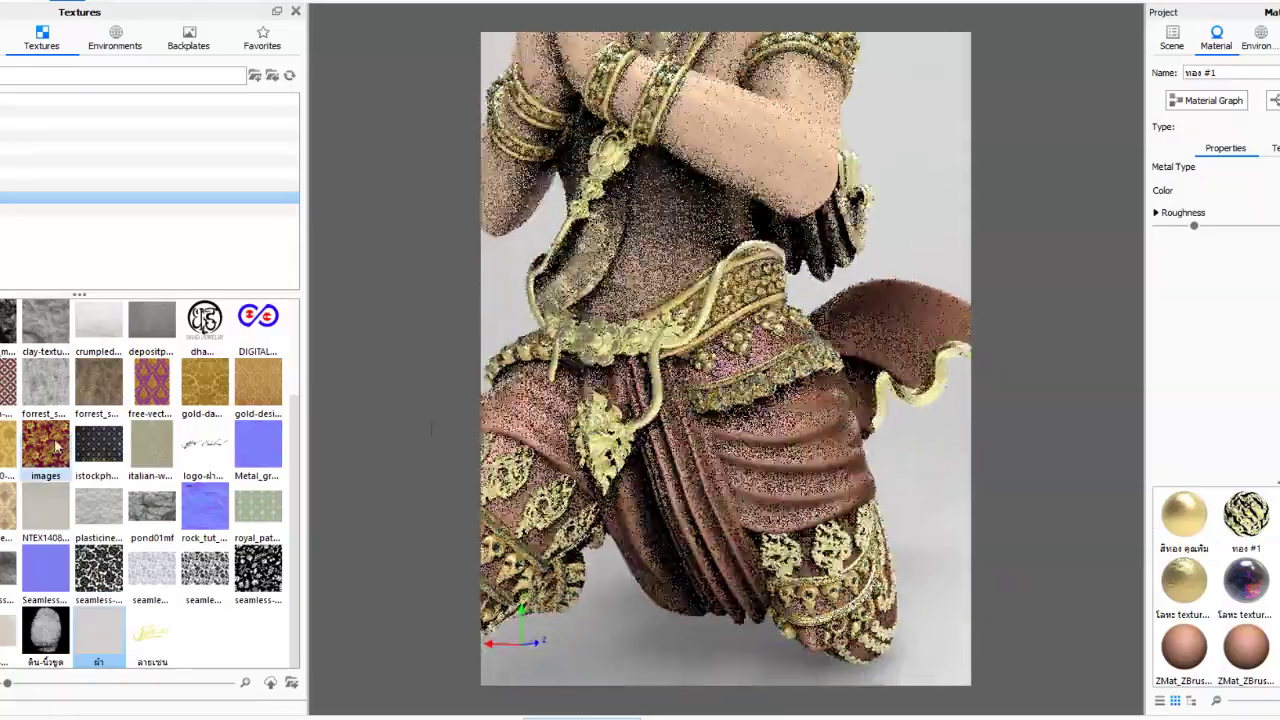
# Put images.jpg on the waist sash as diffuse, box-mapped at 0.35 scale
pyautogui.moveTo(45, 445); pyautogui.dragTo(756, 336)
pyautogui.click(800, 415)
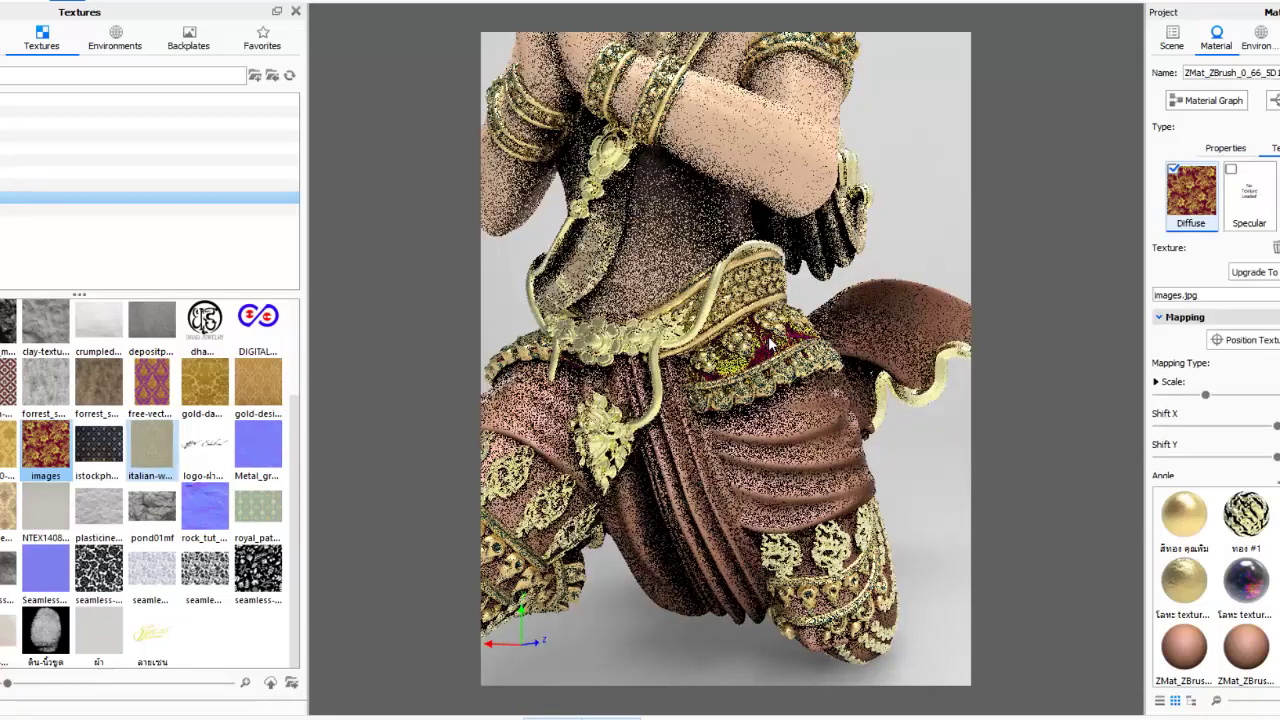
pyautogui.click(1236, 102)
pyautogui.click(40, 385)
pyautogui.click(505, 344)
pyautogui.click(490, 408)
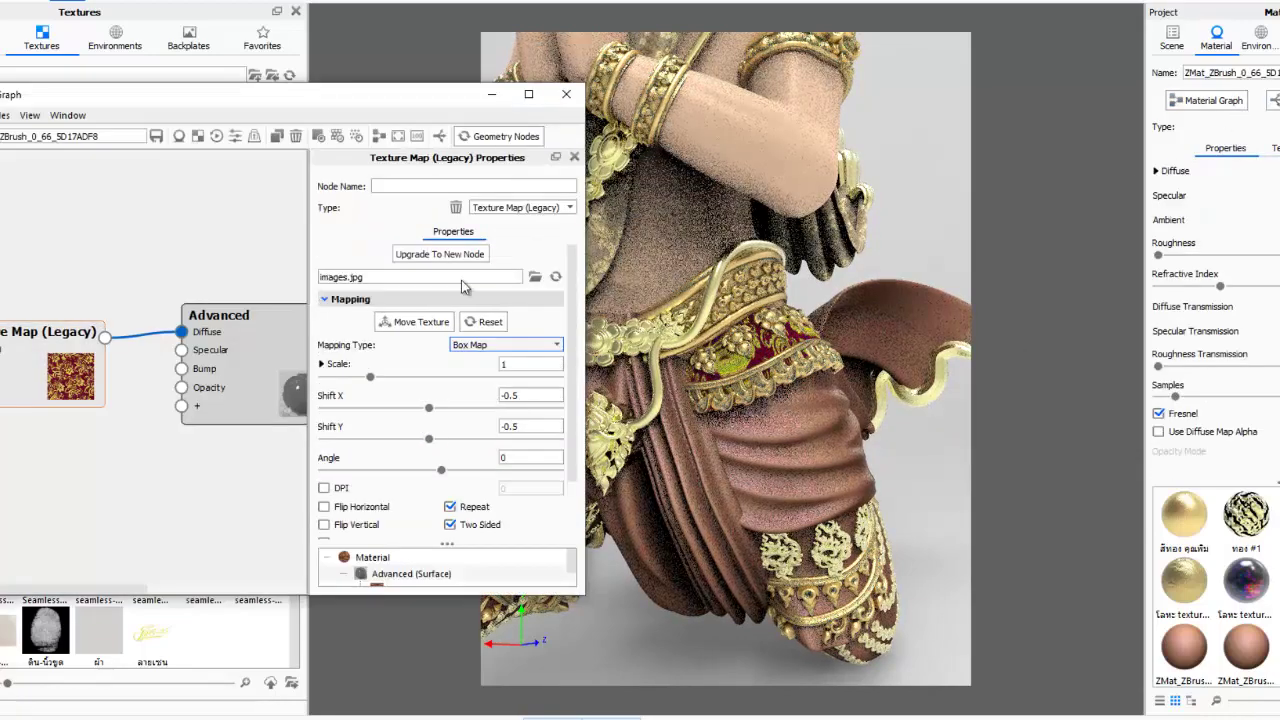
pyautogui.moveTo(370, 376); pyautogui.dragTo(341, 376)
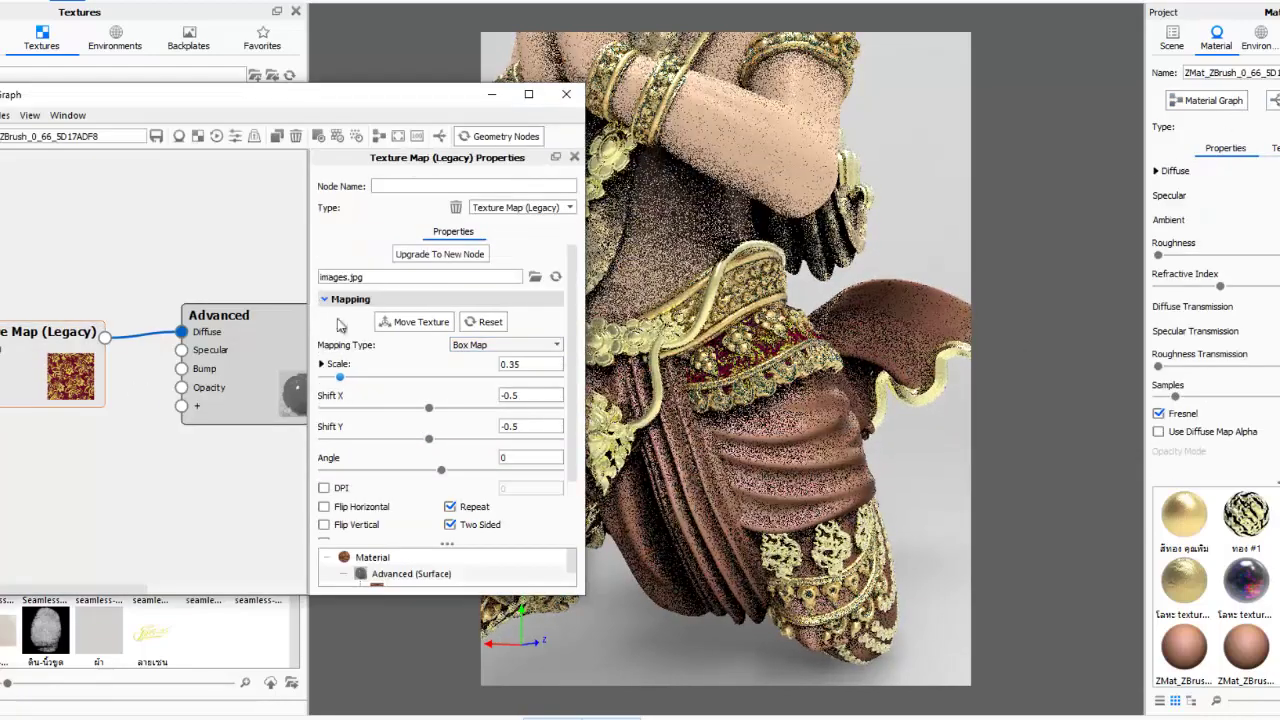
# Connect the ผ้า.jpg fabric texture to the sash's Bump input
pyautogui.moveTo(118, 602); pyautogui.dragTo(349, 474)
pyautogui.moveTo(98, 635); pyautogui.dragTo(400, 370)
pyautogui.moveTo(486, 363); pyautogui.dragTo(412, 240)
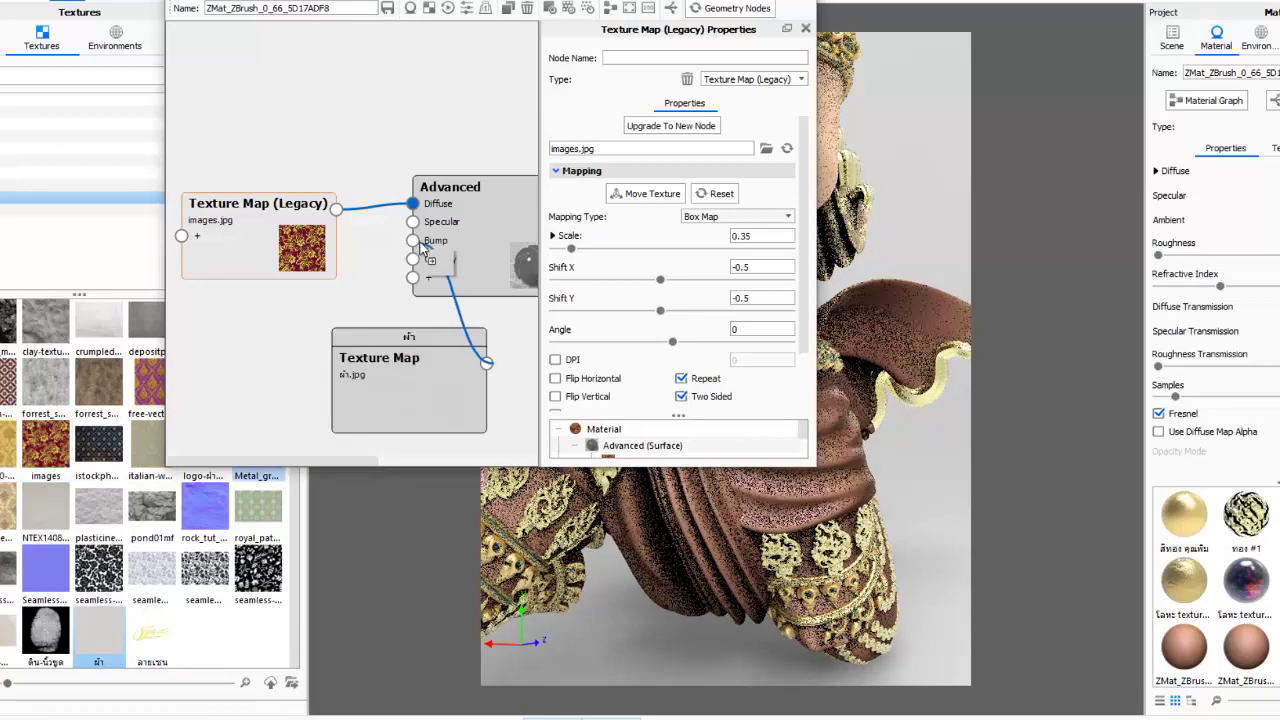
pyautogui.moveTo(680, 29); pyautogui.dragTo(405, 34)
pyautogui.click(521, 35)
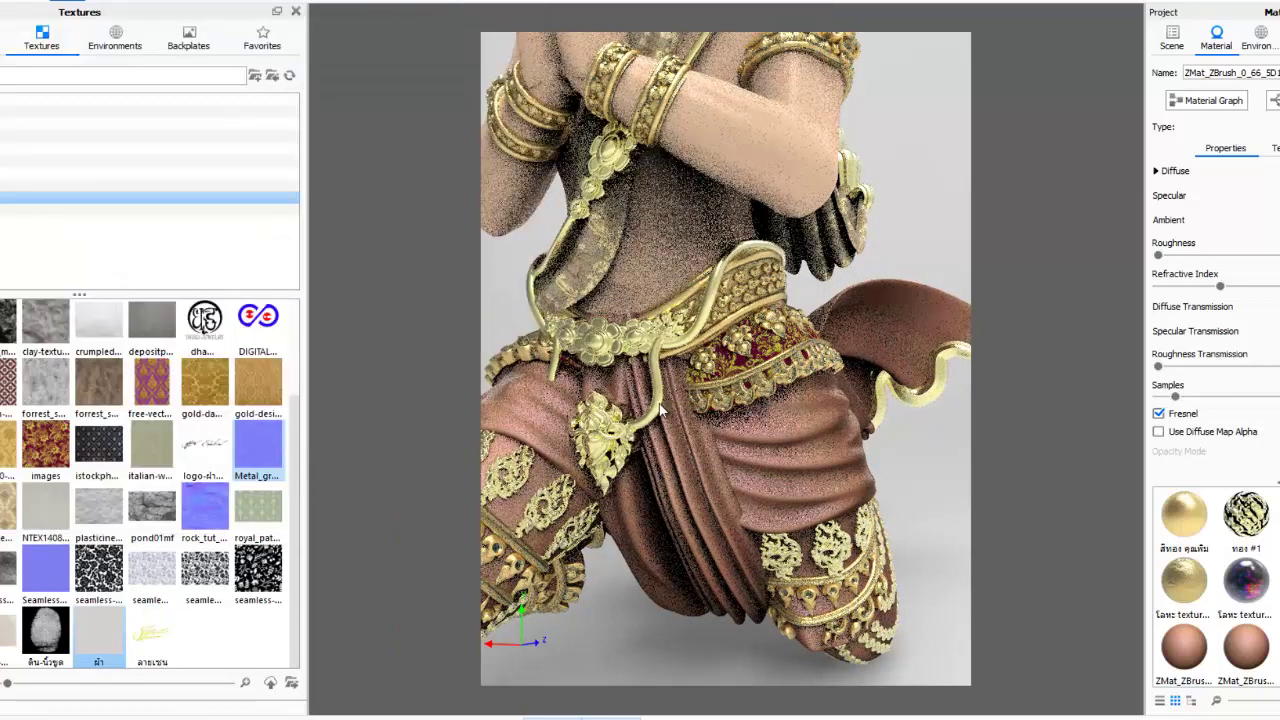
# Apply the red damask texture as diffuse on the front cloth, box-mapped at 0.19 scale
pyautogui.scroll(2, 151, 505)
pyautogui.moveTo(151, 390); pyautogui.dragTo(750, 618)
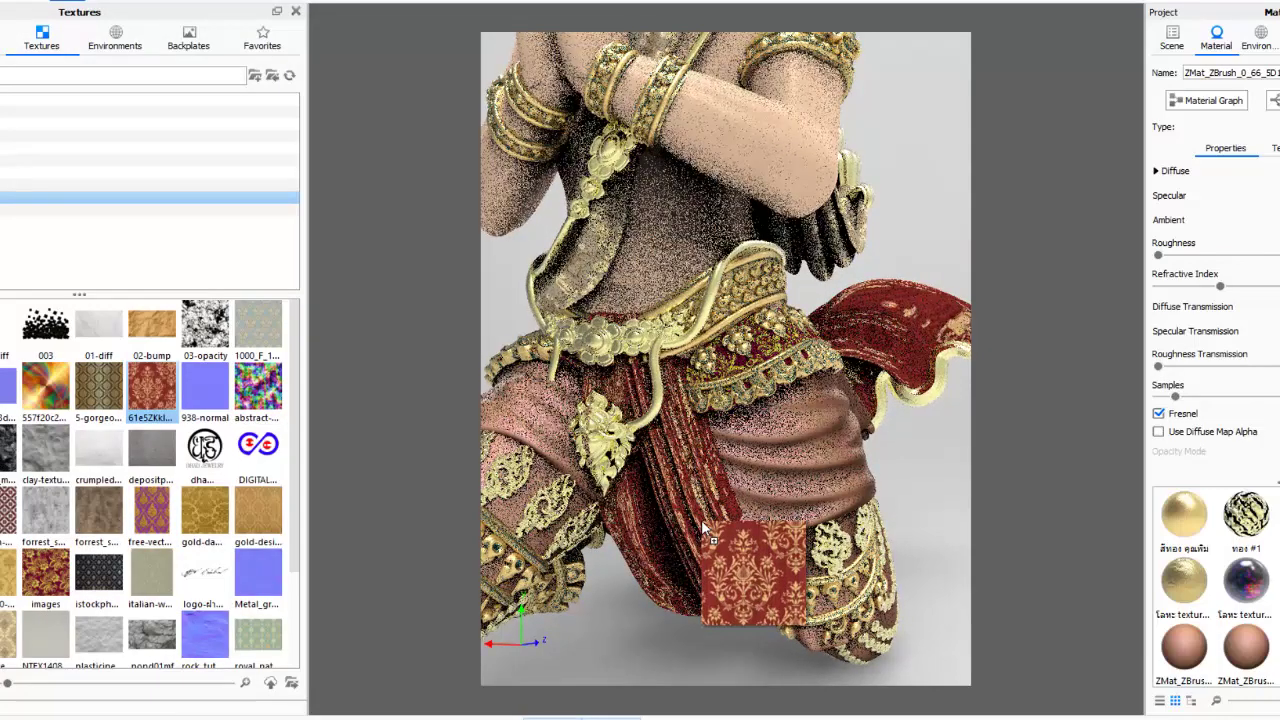
pyautogui.click(740, 600)
pyautogui.click(1207, 100)
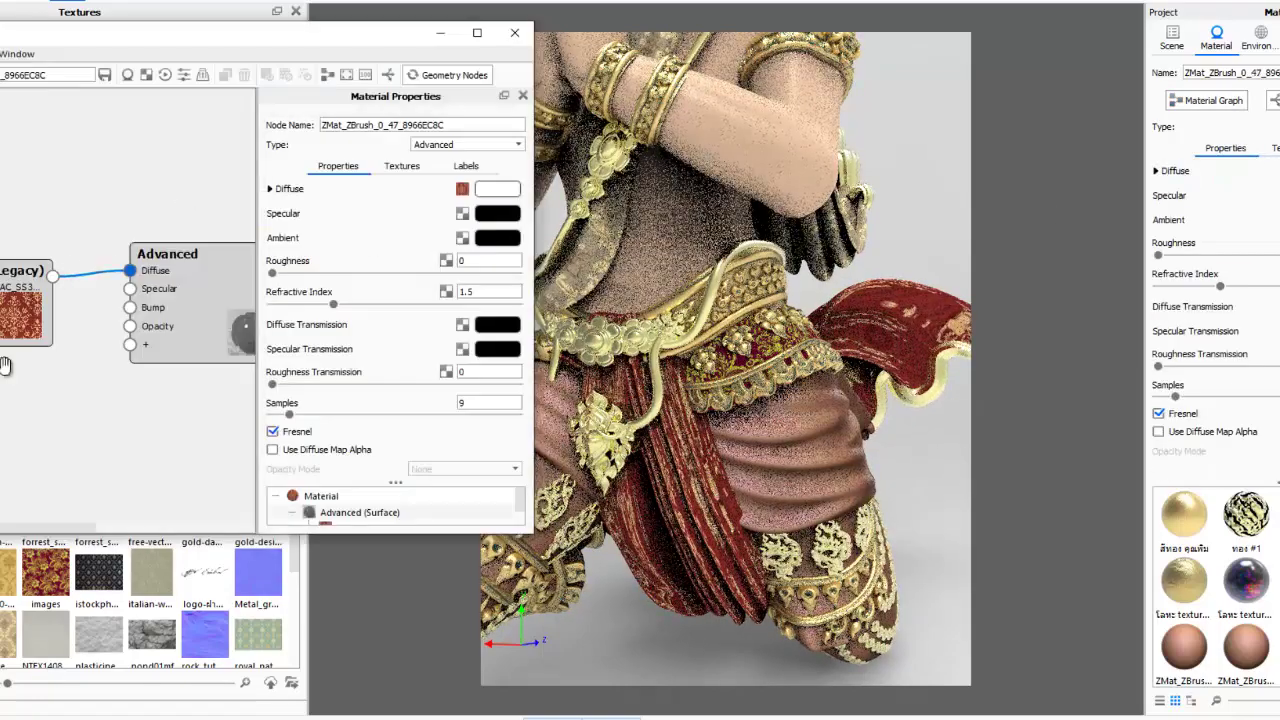
pyautogui.click(455, 283)
pyautogui.click(445, 360)
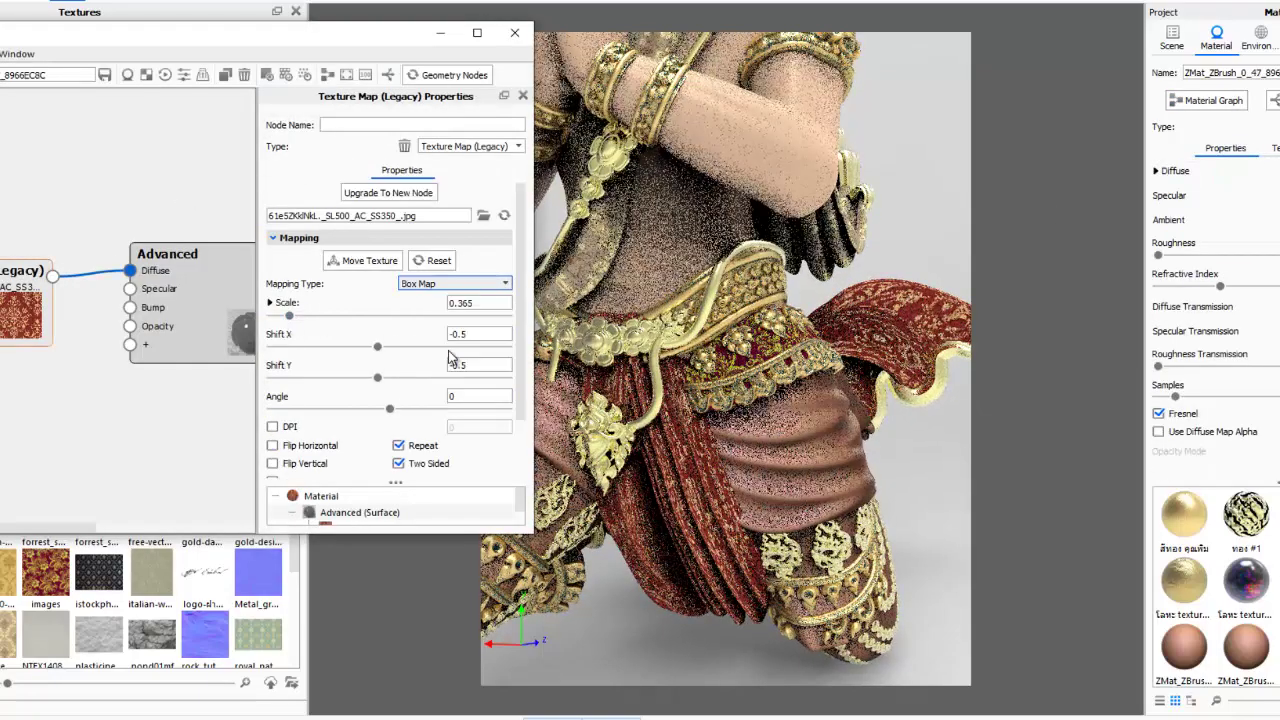
pyautogui.moveTo(292, 318); pyautogui.dragTo(281, 316)
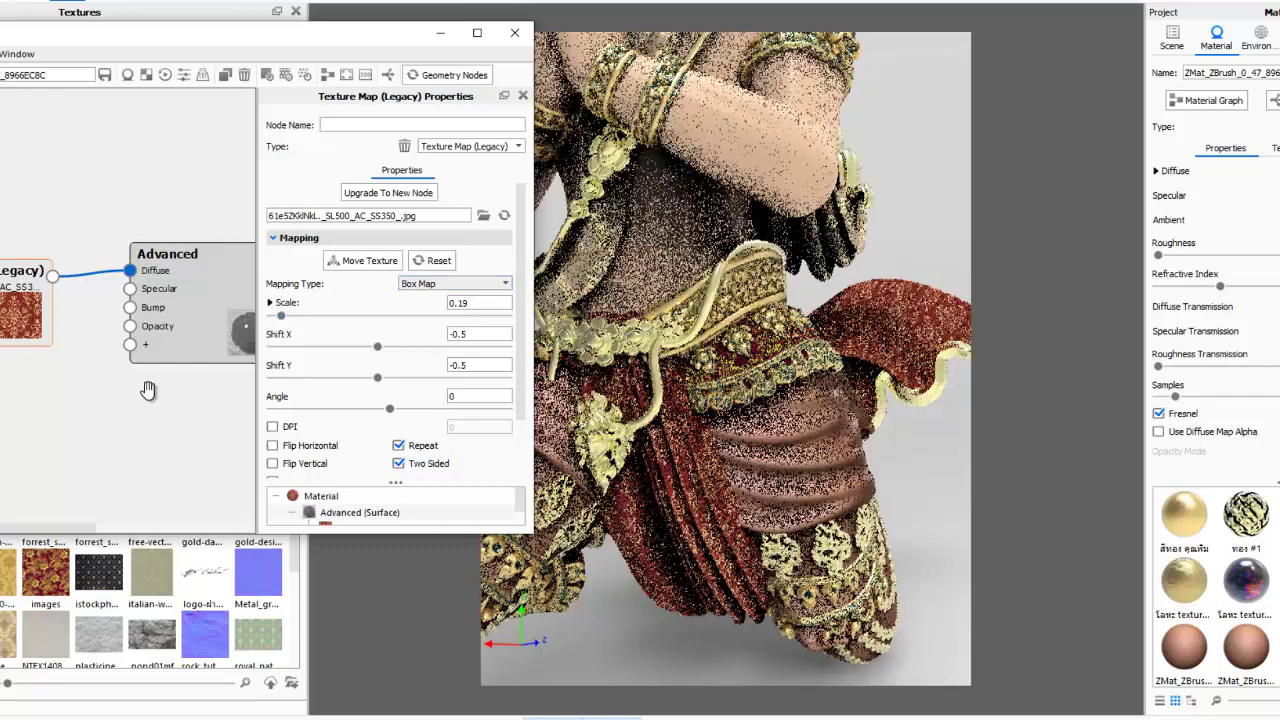
# Wire the ผ้า.jpg fabric texture into the cloth's Bump input
pyautogui.scroll(-2, 150, 600)
pyautogui.moveTo(98, 630); pyautogui.dragTo(80, 460)
pyautogui.moveTo(158, 442); pyautogui.dragTo(131, 312)
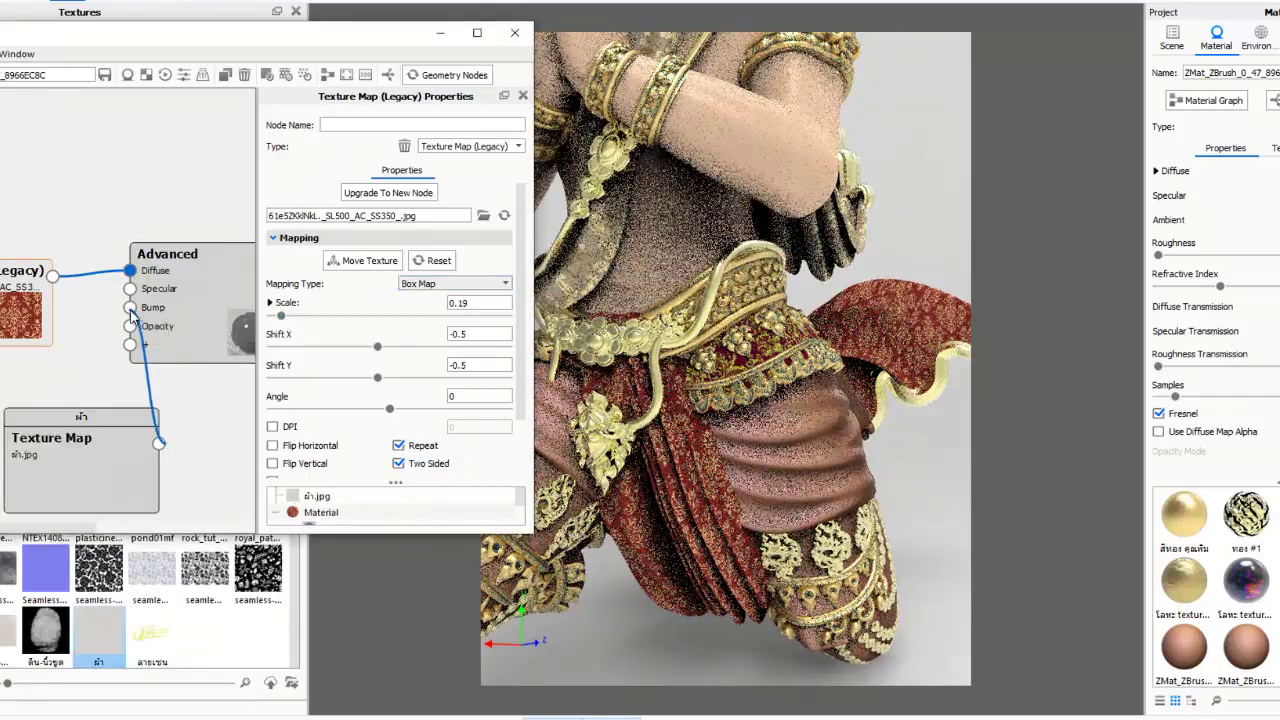
pyautogui.click(514, 32)
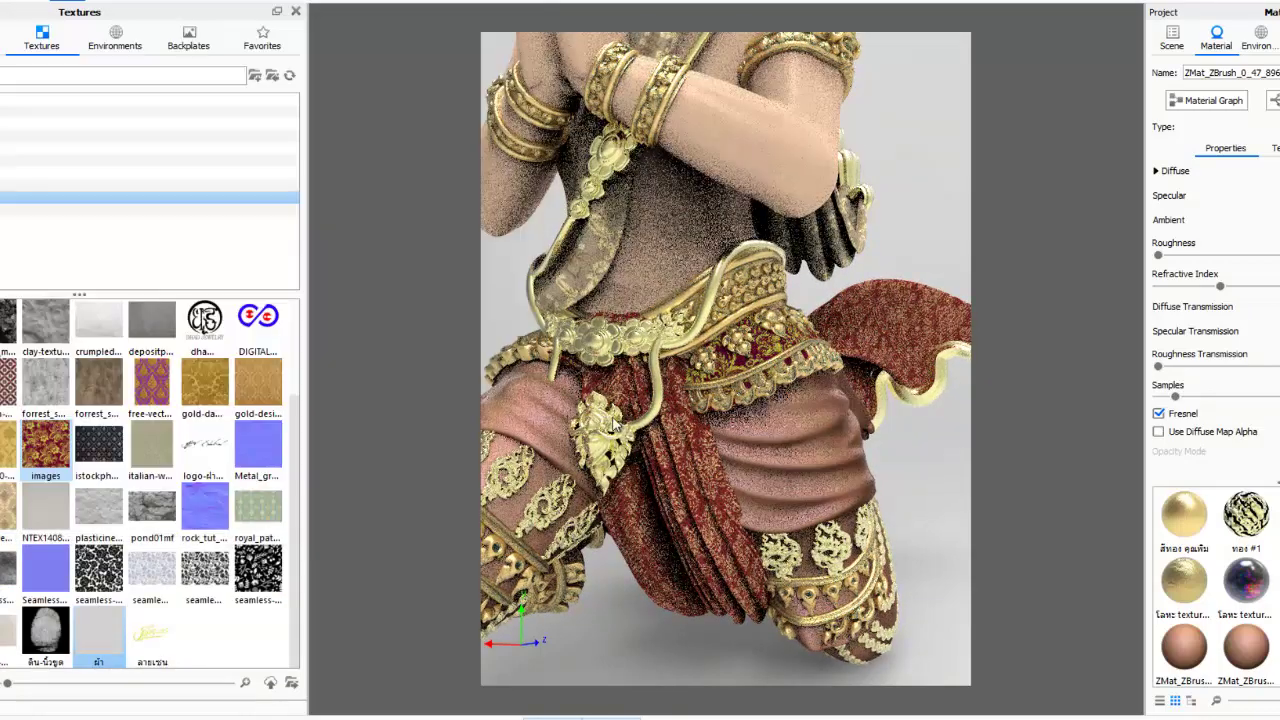
# Apply the dark blue istockphoto pattern as trouser diffuse and add ผ้า.jpg as bump
pyautogui.moveTo(100, 440); pyautogui.dragTo(790, 455)
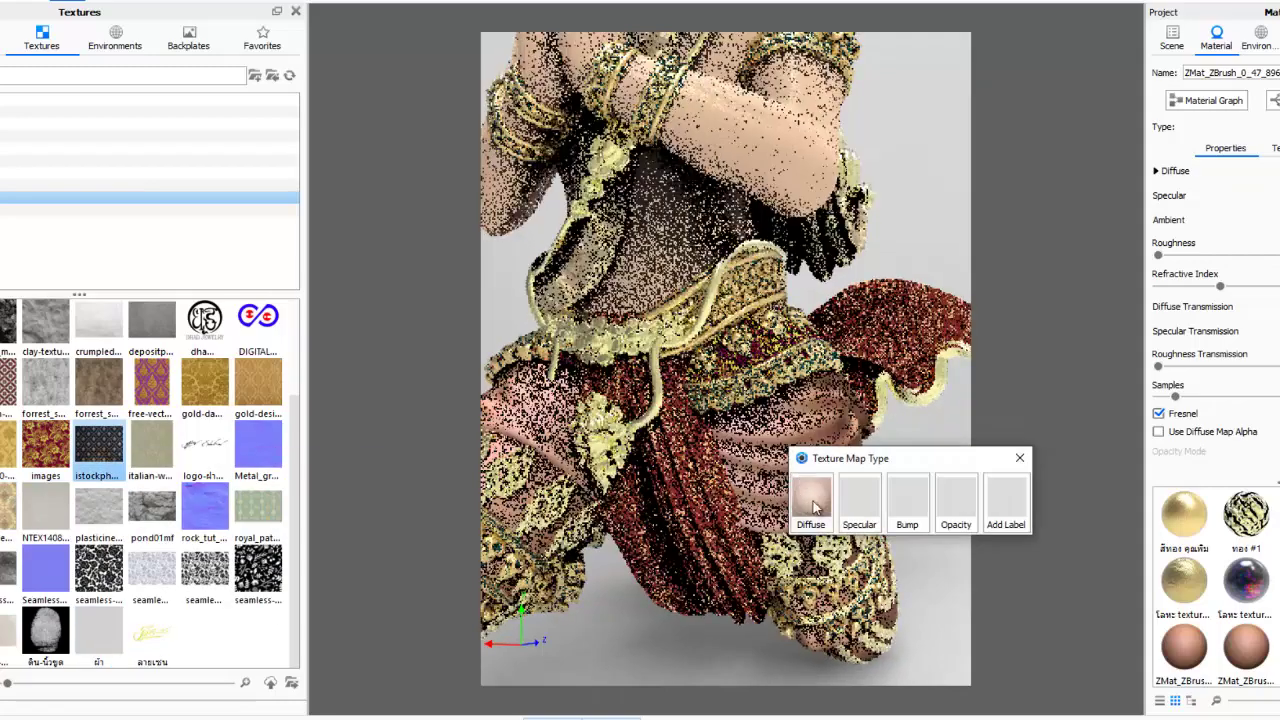
pyautogui.click(808, 514)
pyautogui.click(1210, 100)
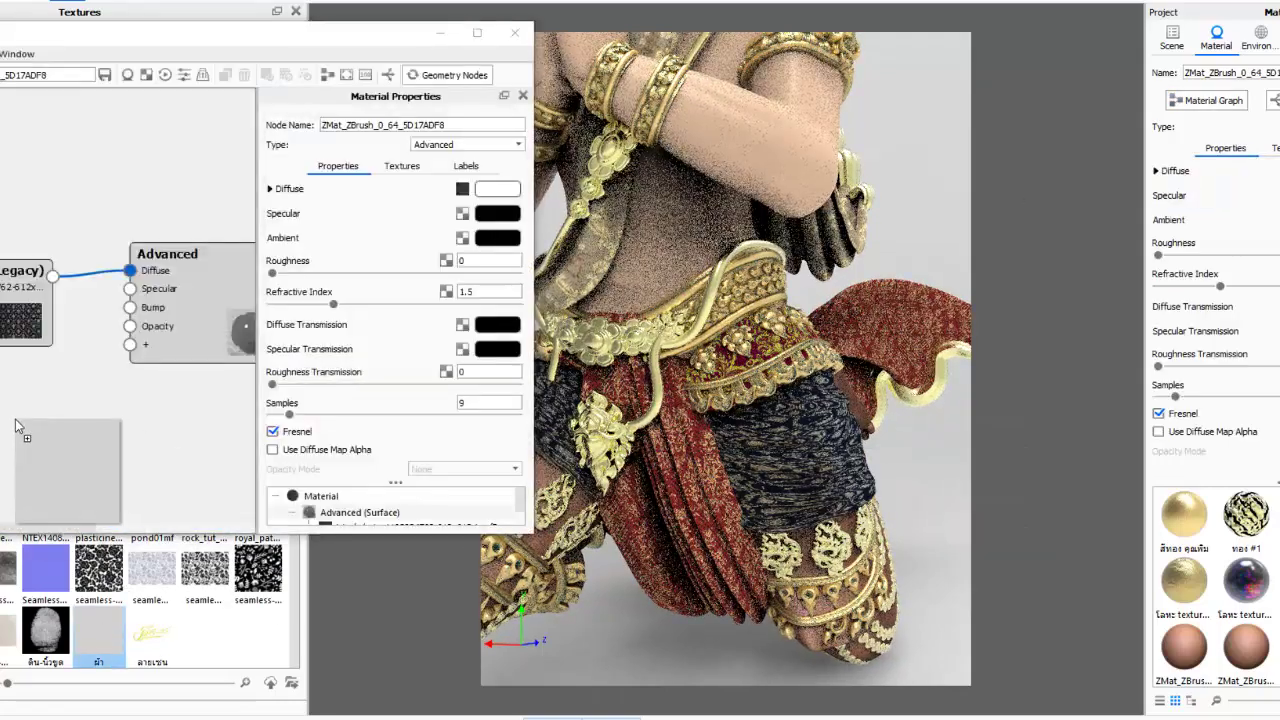
pyautogui.moveTo(98, 630); pyautogui.dragTo(80, 460)
pyautogui.moveTo(181, 448); pyautogui.dragTo(130, 307)
# Box-map the blue pattern and shrink the ผ้า bump to 0.23 size
pyautogui.click(100, 470)
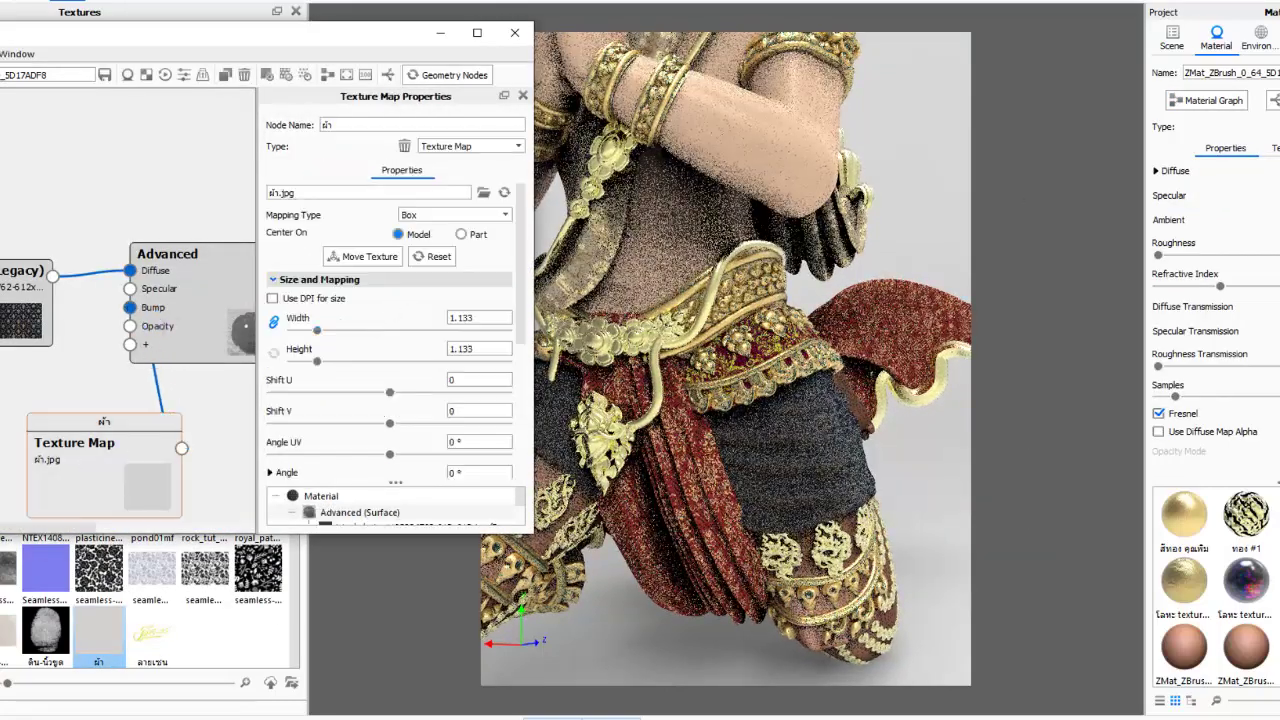
pyautogui.click(25, 300)
pyautogui.click(455, 284)
pyautogui.click(430, 349)
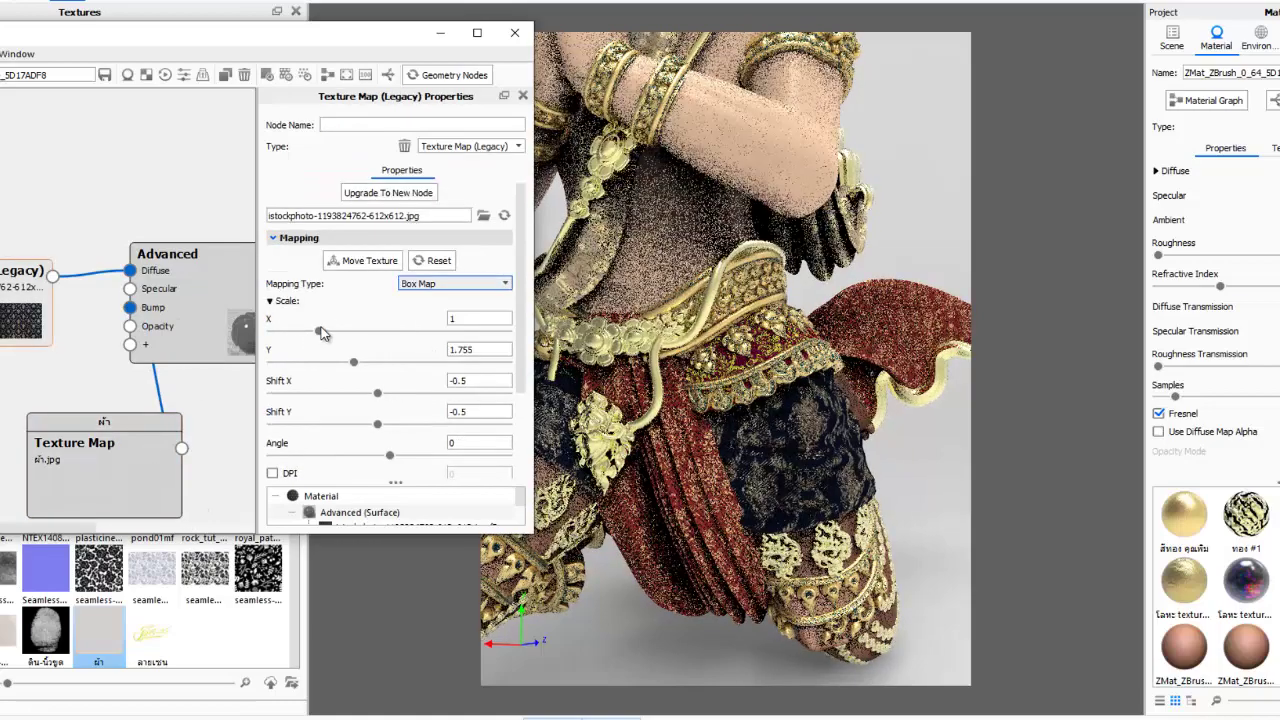
pyautogui.moveTo(318, 330); pyautogui.dragTo(302, 331)
pyautogui.click(100, 470)
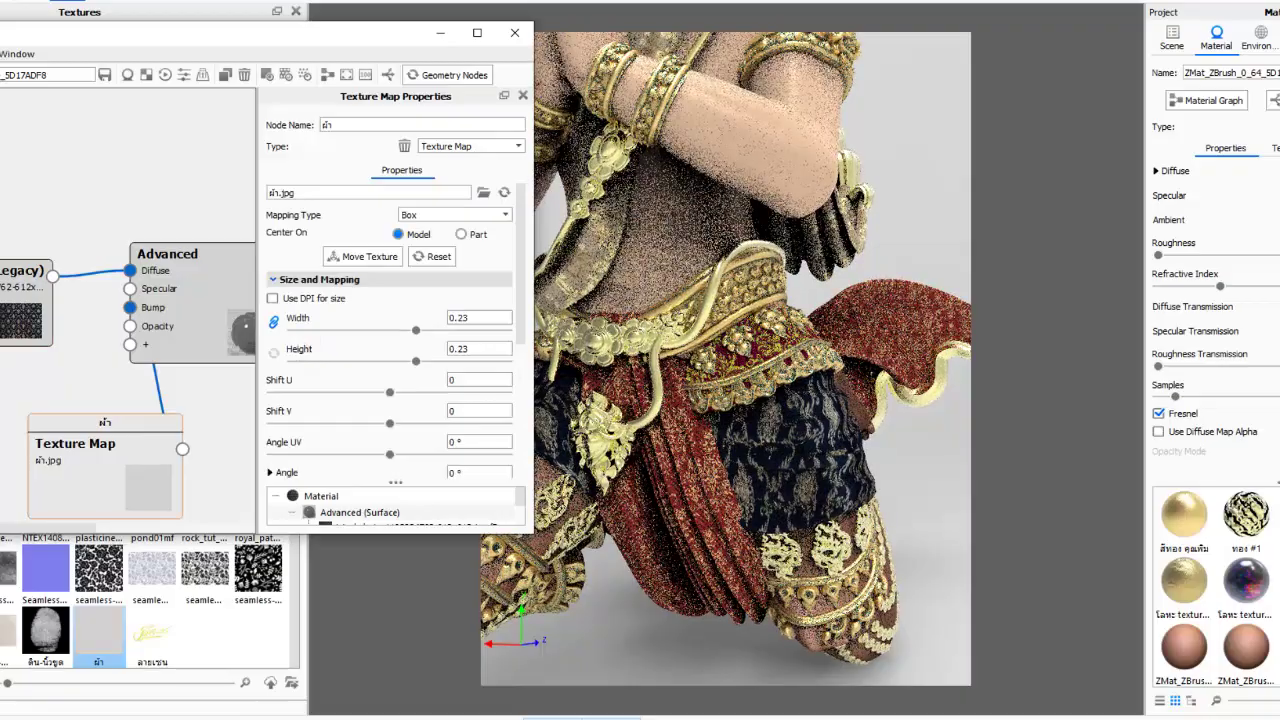
pyautogui.click(514, 32)
pyautogui.moveTo(815, 462); pyautogui.dragTo(787, 484)
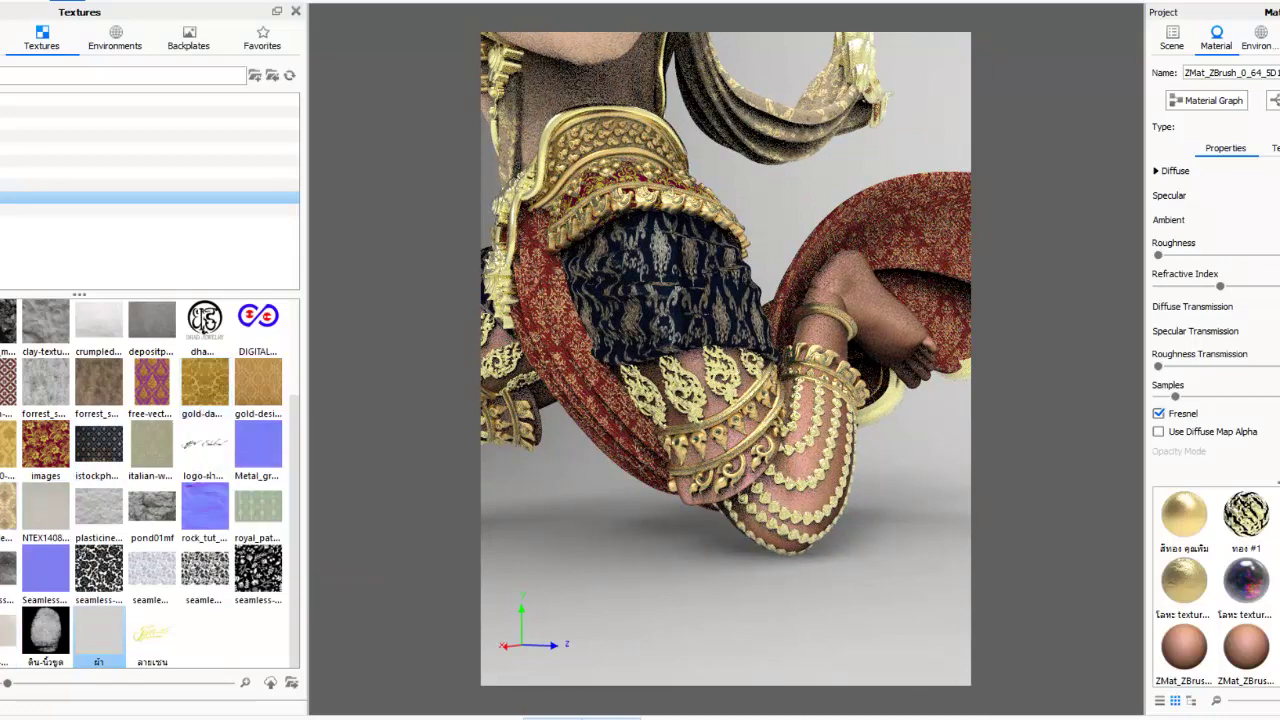
pyautogui.scroll(2, 163, 403)
# Apply 5-gorgeous-pattern-16031.jpg to a garment part, box-mapped at about 0.315 scale
pyautogui.moveTo(105, 395); pyautogui.dragTo(716, 449)
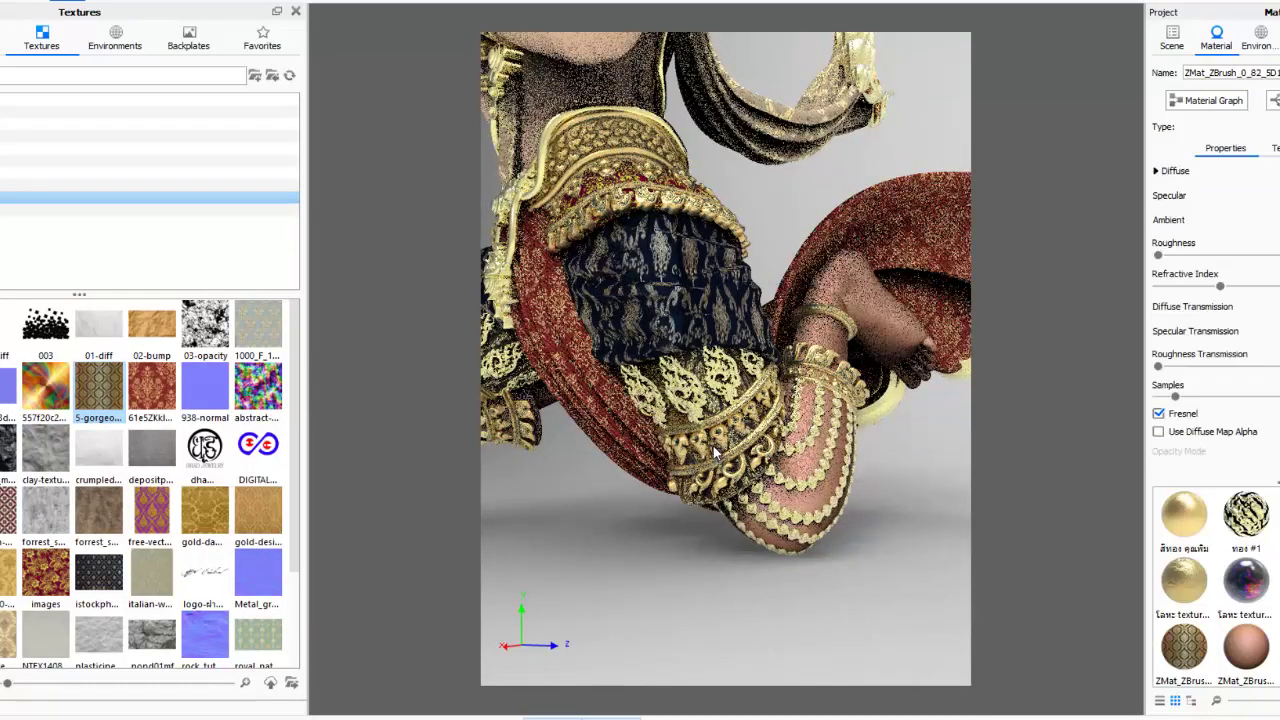
pyautogui.click(1223, 108)
pyautogui.click(20, 310)
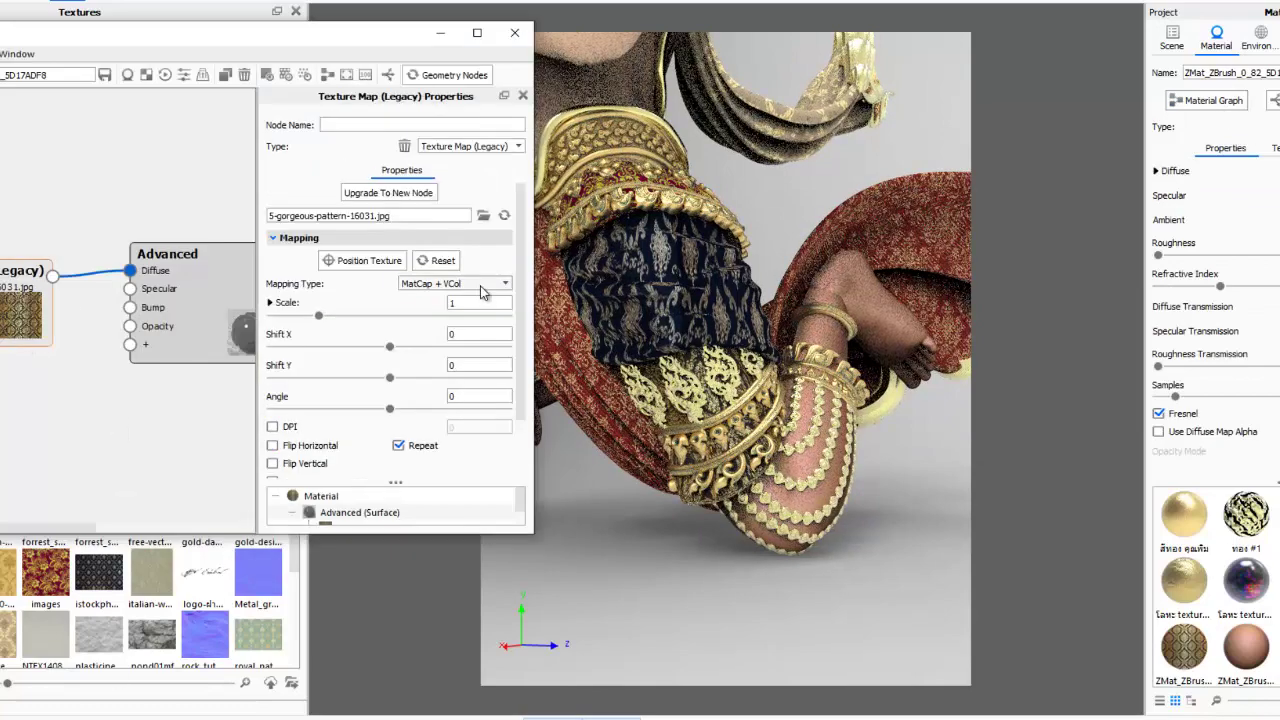
pyautogui.click(455, 283)
pyautogui.click(440, 346)
pyautogui.moveTo(301, 318); pyautogui.dragTo(287, 316)
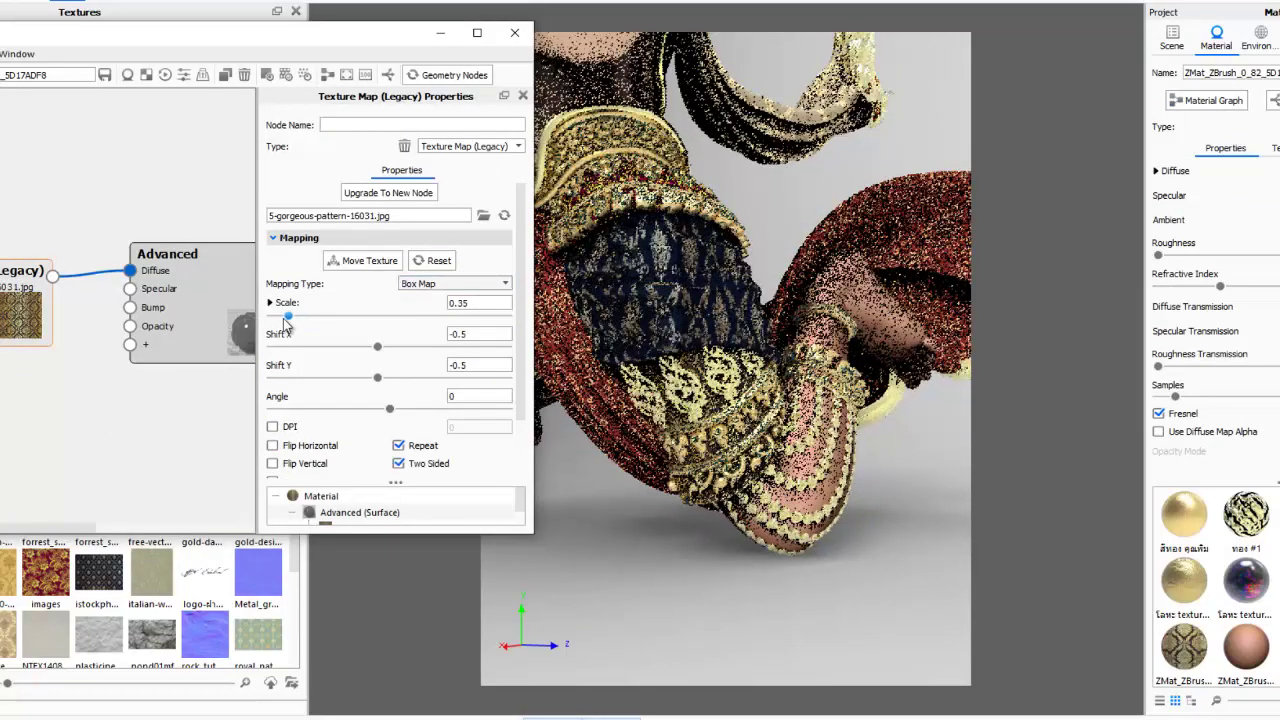
# Add ผ้า.jpg as that material's bump at 0.23 size
pyautogui.scroll(-3, 150, 600)
pyautogui.moveTo(98, 630); pyautogui.dragTo(100, 450)
pyautogui.moveTo(165, 328); pyautogui.dragTo(153, 308)
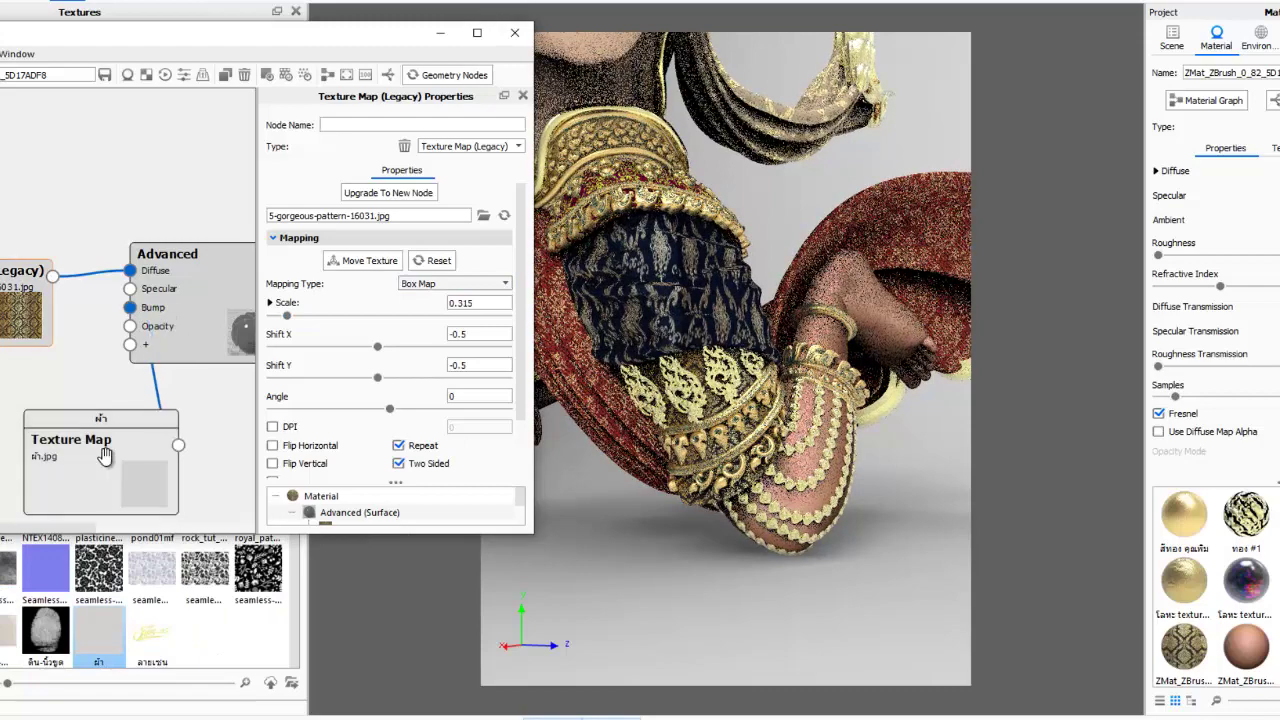
pyautogui.click(110, 457)
pyautogui.moveTo(322, 330); pyautogui.dragTo(290, 335)
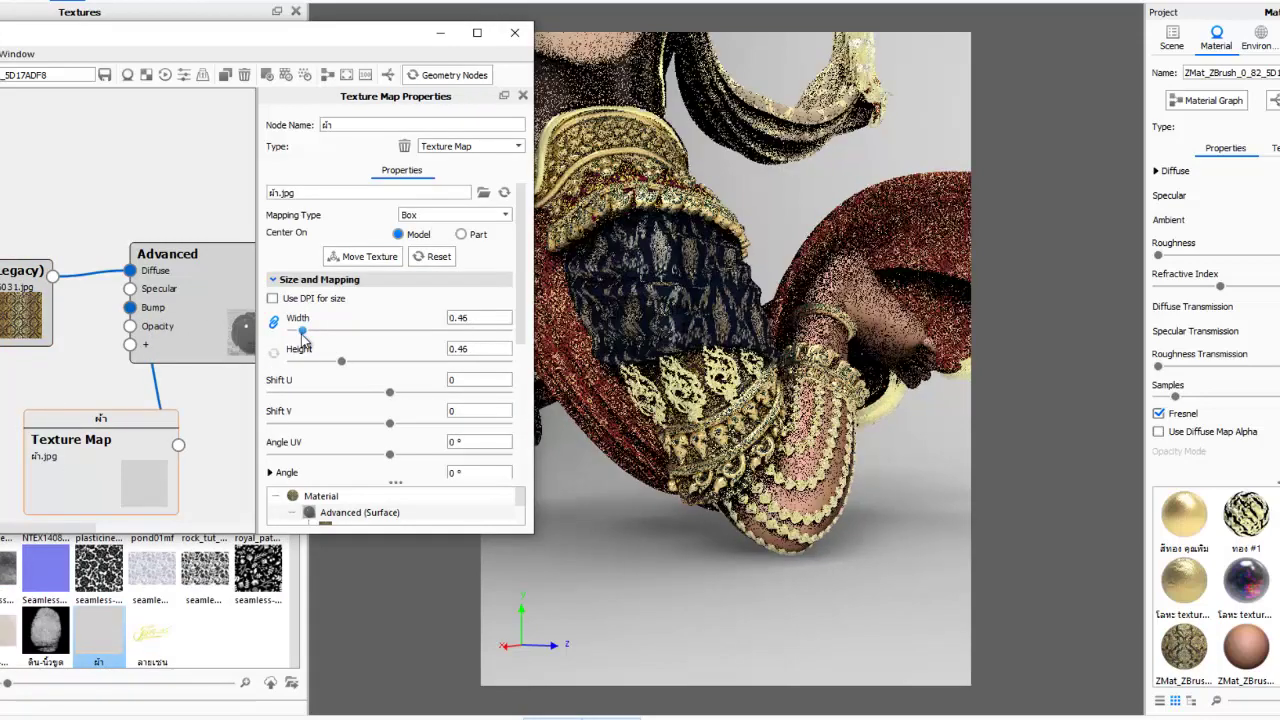
pyautogui.click(515, 36)
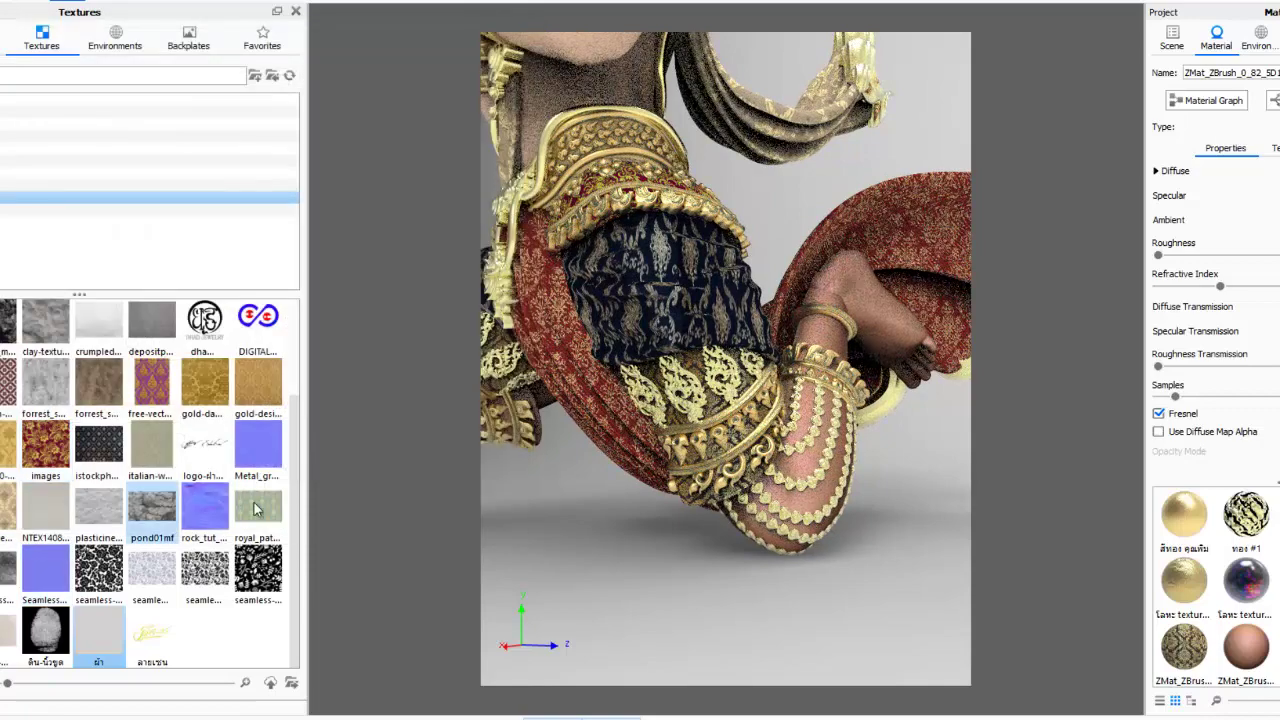
# Remove a mistaken royal_pattern specular map and apply italian-wallpaper-21.jpg as leg diffuse
pyautogui.moveTo(254, 510); pyautogui.dragTo(847, 550)
pyautogui.click(903, 572)
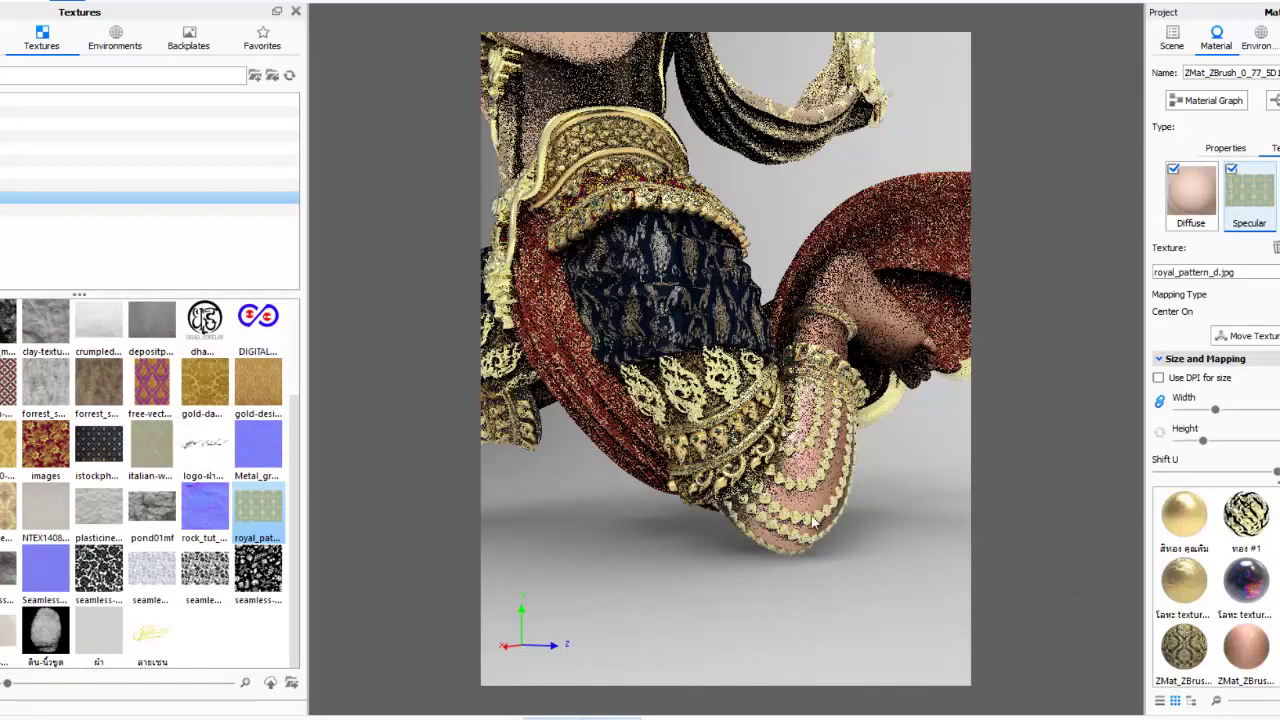
pyautogui.click(1233, 176)
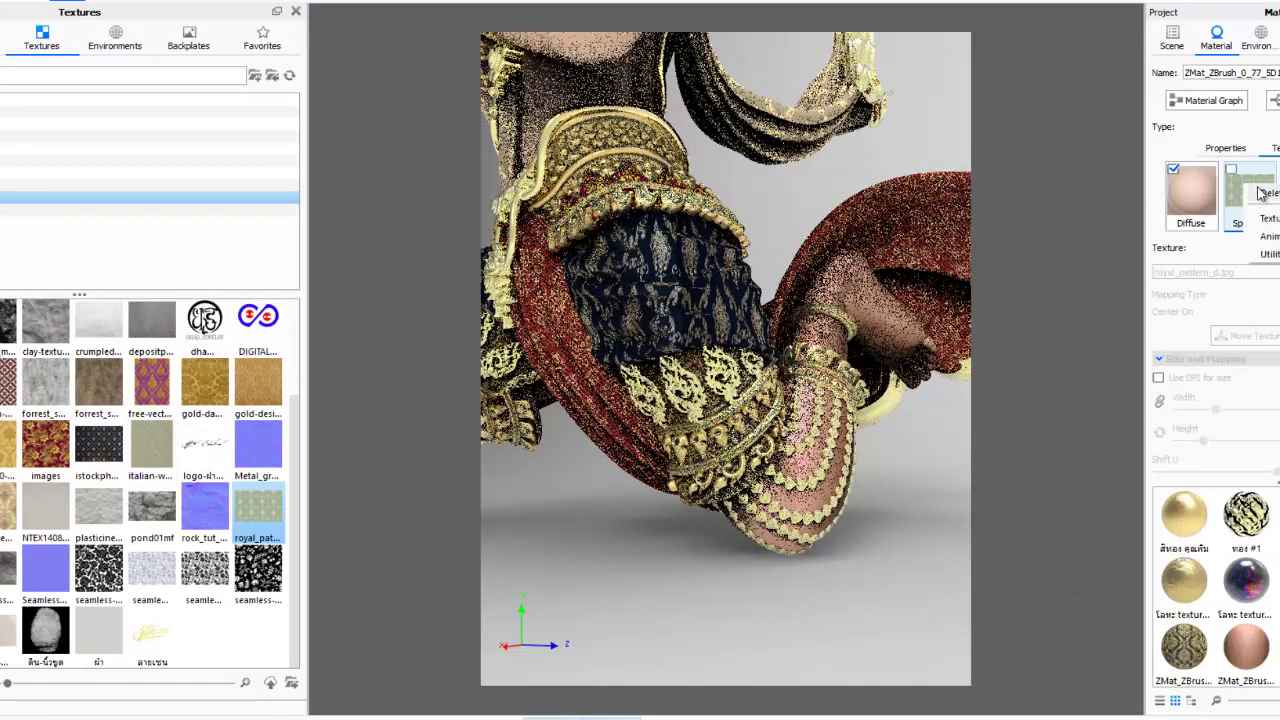
pyautogui.moveTo(150, 445); pyautogui.dragTo(815, 510)
pyautogui.click(852, 566)
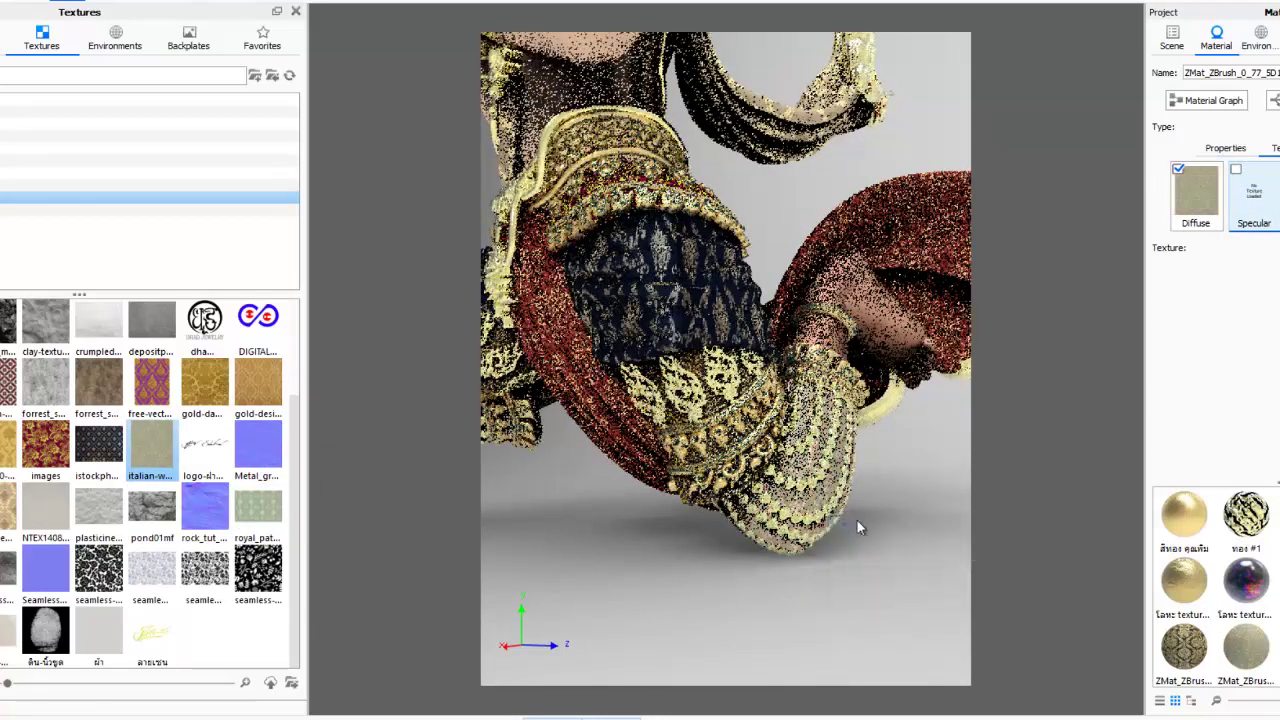
# Box-map italian-wallpaper at X scale 0.175 and connect ผ้า.jpg as bump
pyautogui.click(25, 315)
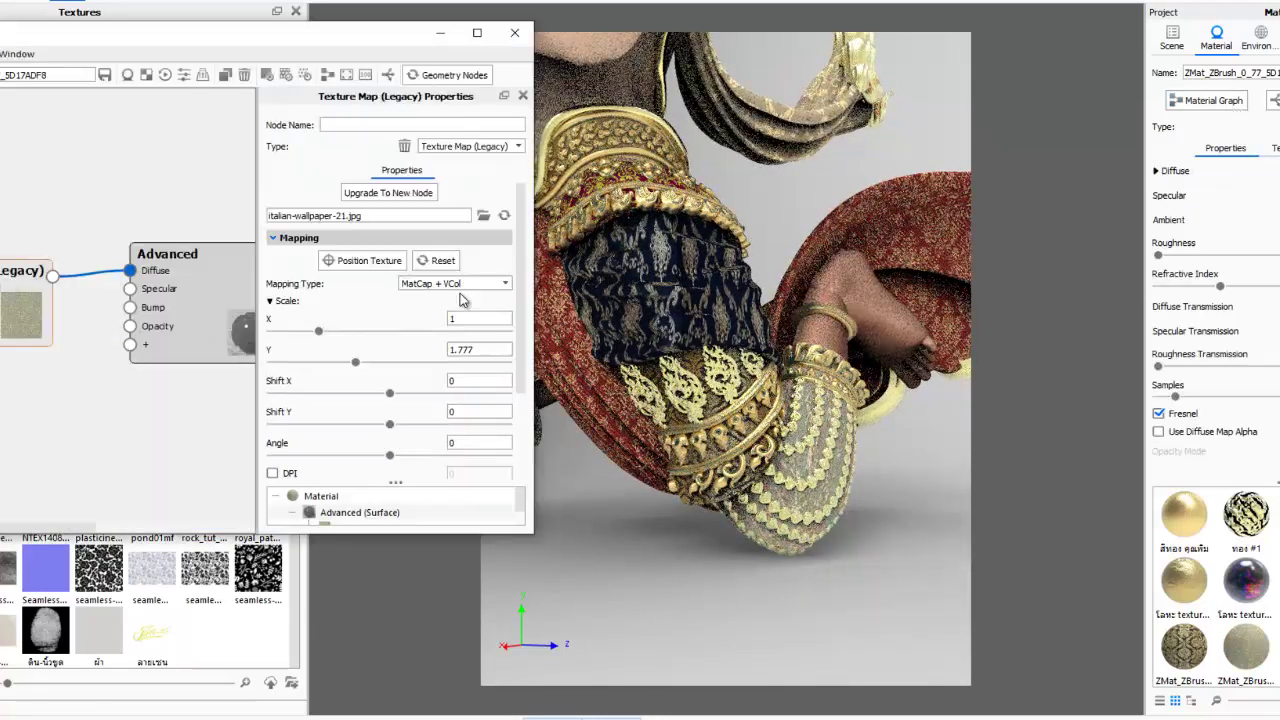
pyautogui.click(455, 283)
pyautogui.click(440, 345)
pyautogui.moveTo(289, 333); pyautogui.dragTo(280, 331)
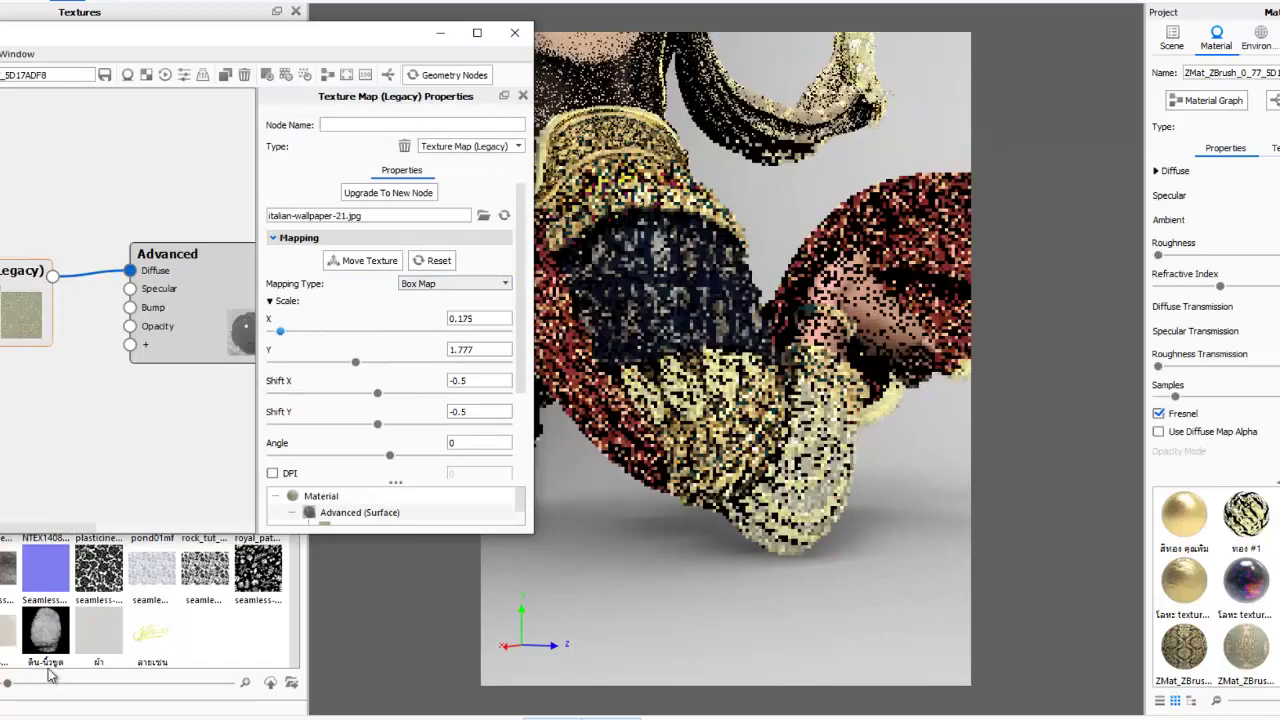
pyautogui.moveTo(98, 630); pyautogui.dragTo(131, 308)
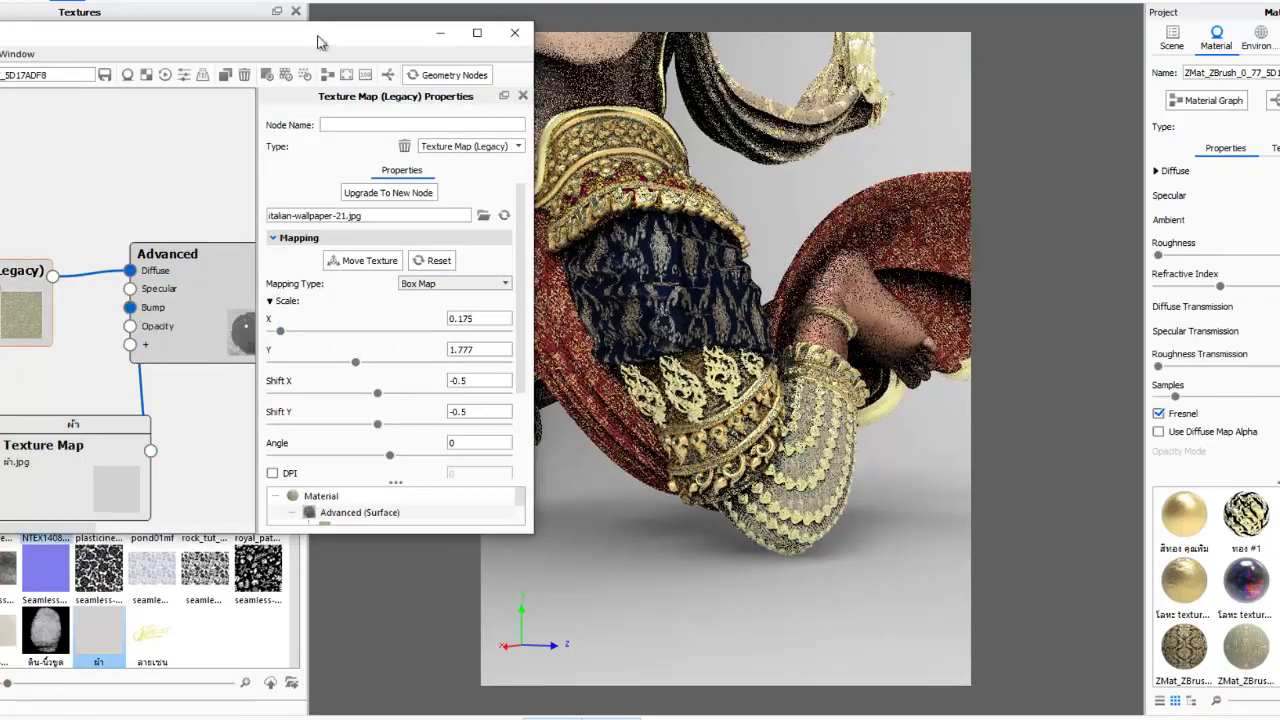
pyautogui.click(514, 32)
pyautogui.scroll(-5, 775, 420)
# Zoom out to the whole kneeling figure and rotate the environment lighting
pyautogui.moveTo(775, 420)
pyautogui.mouseDown()
pyautogui.moveTo(783, 538)
pyautogui.moveTo(838, 426)
pyautogui.mouseUp()
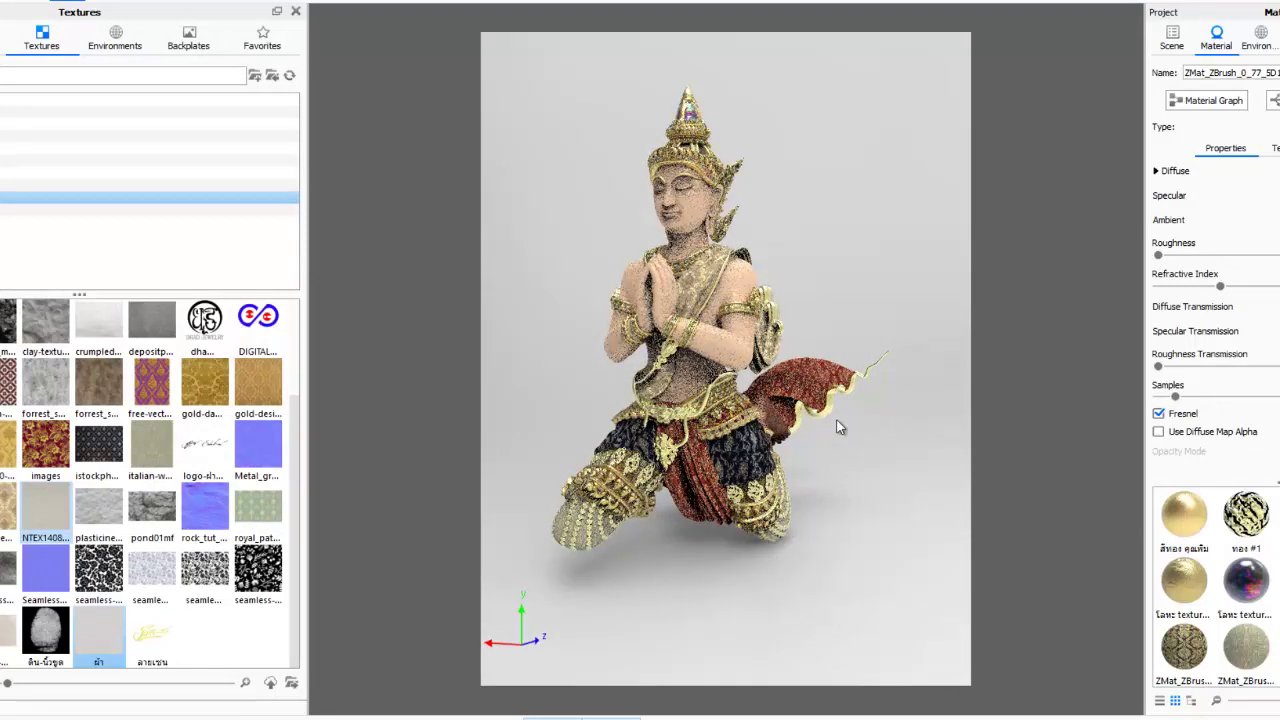
pyautogui.click(1256, 42)
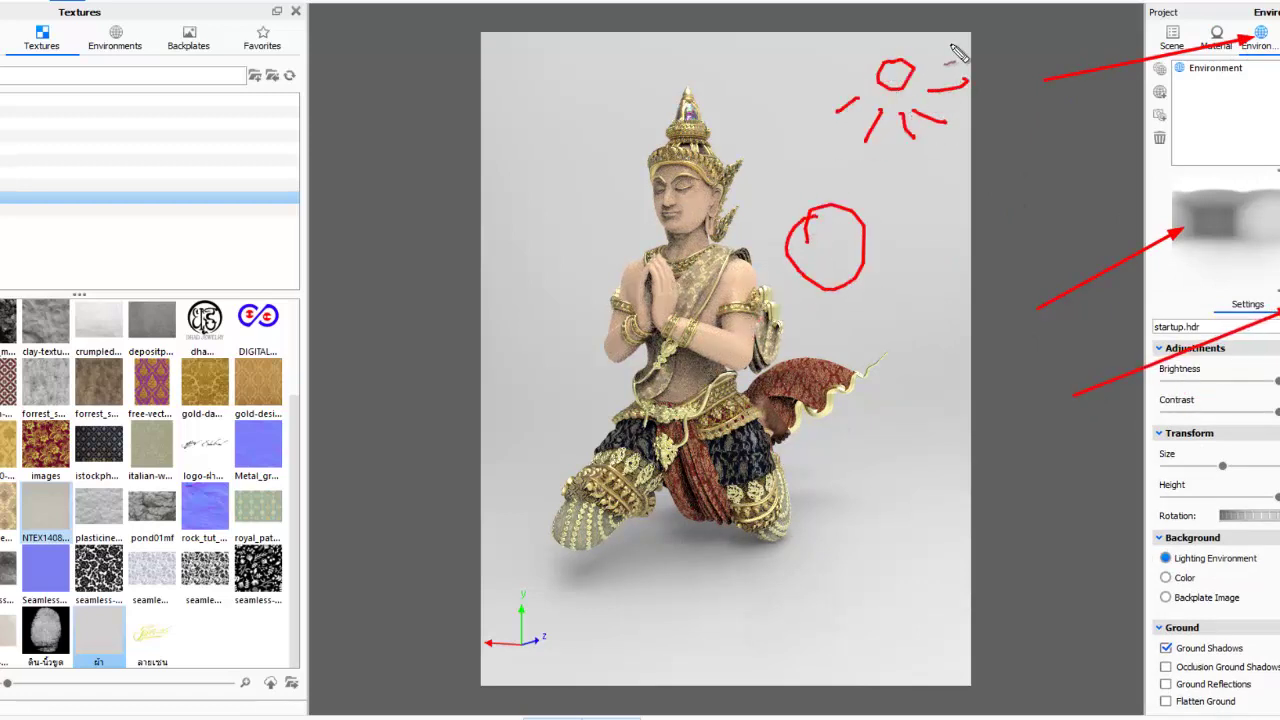
pyautogui.press('Escape')
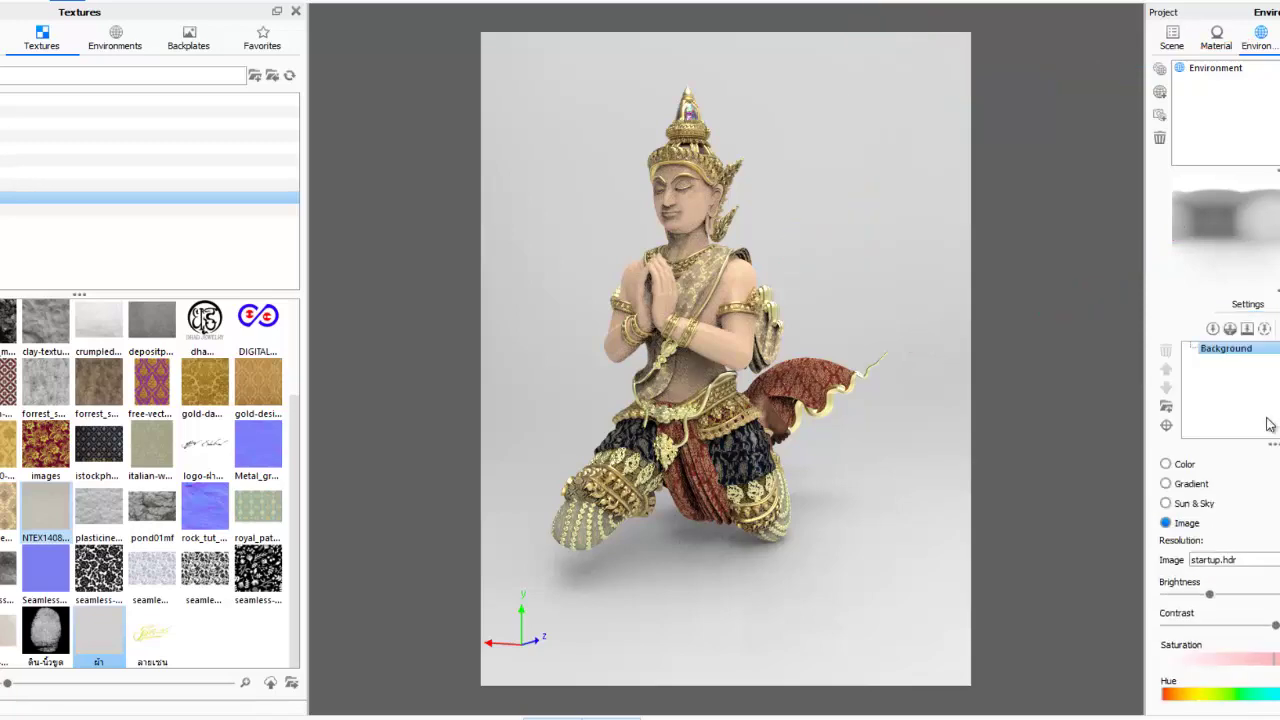
pyautogui.scroll(-3, 1266, 420)
pyautogui.moveTo(1255, 686); pyautogui.dragTo(1218, 685)
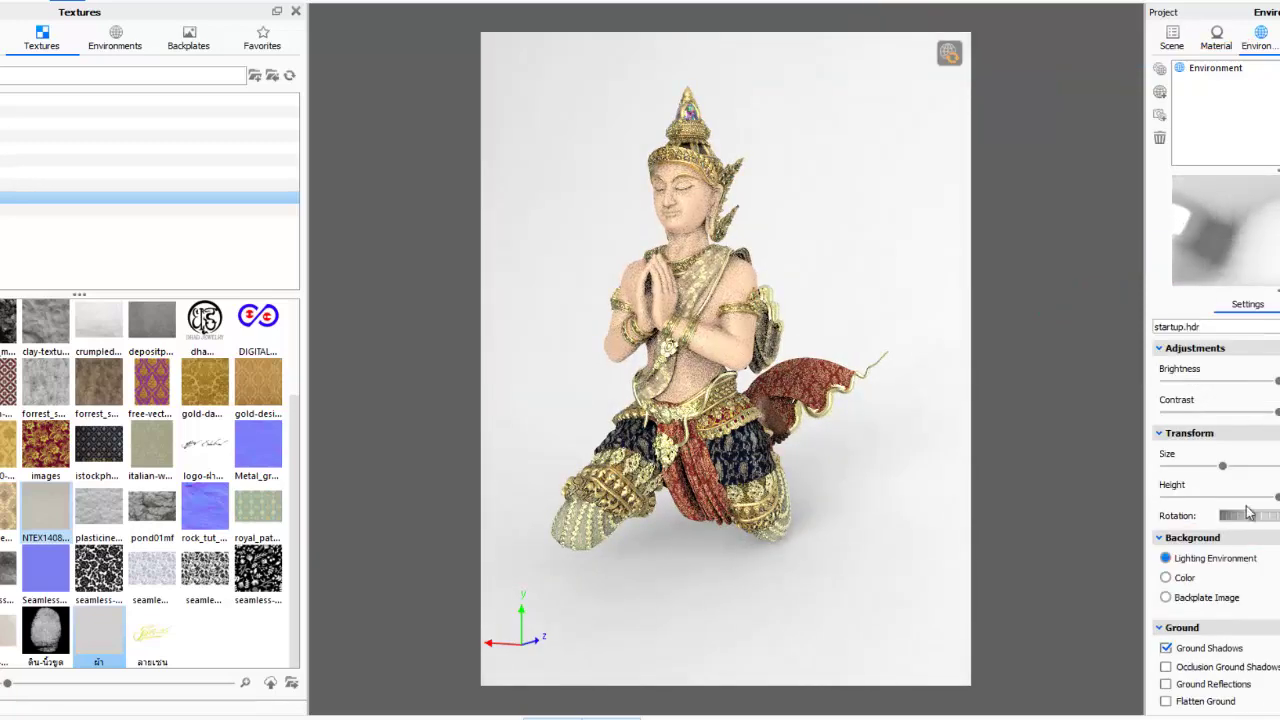
pyautogui.scroll(-3, 1256, 320)
pyautogui.moveTo(1250, 515)
pyautogui.mouseDown()
pyautogui.moveTo(1253, 532)
pyautogui.moveTo(1230, 521)
pyautogui.moveTo(1248, 531)
pyautogui.mouseUp()
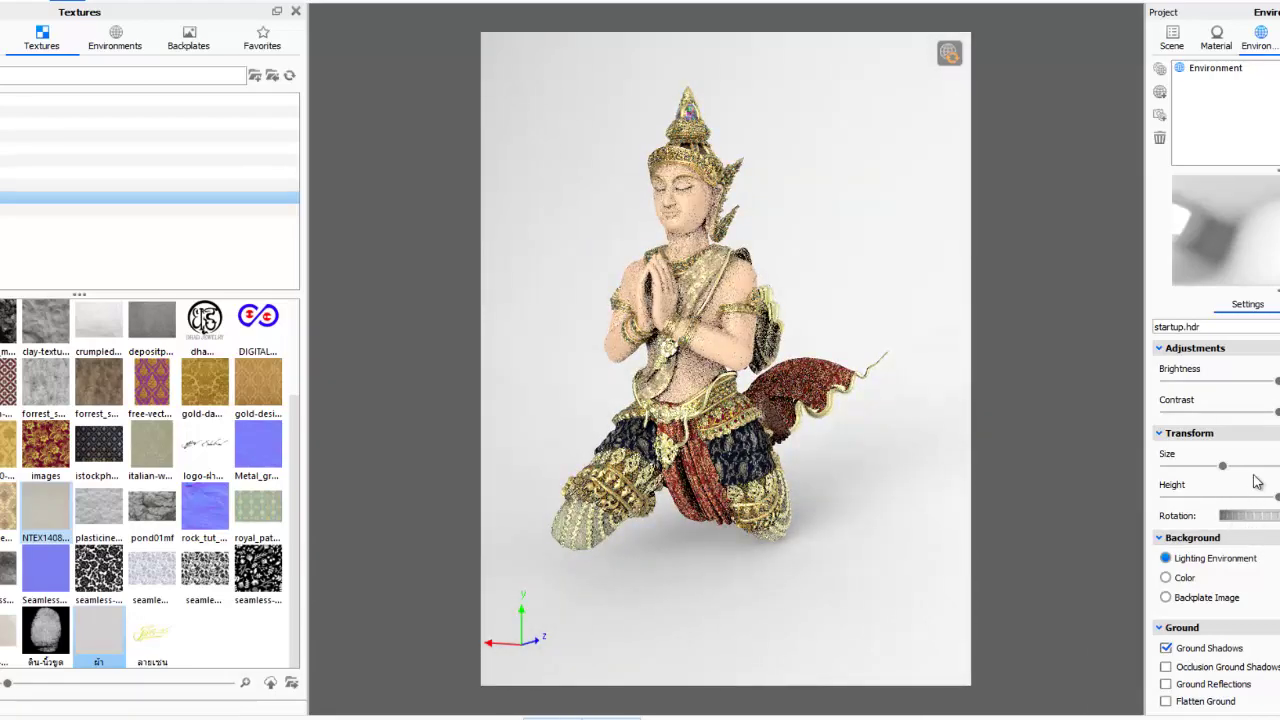
# From a new camera angle, set a plain white colour background and disable ground shadows
pyautogui.moveTo(817, 405); pyautogui.dragTo(702, 425)
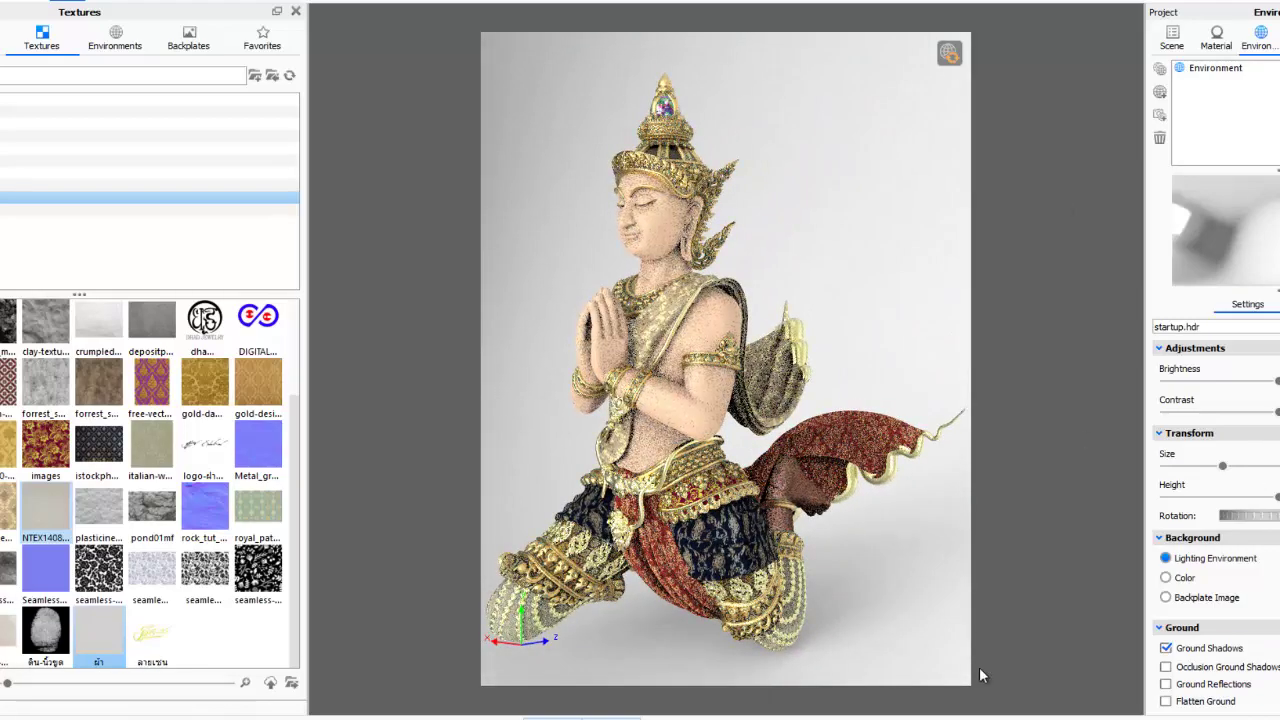
pyautogui.moveTo(920, 67); pyautogui.dragTo(846, 334)
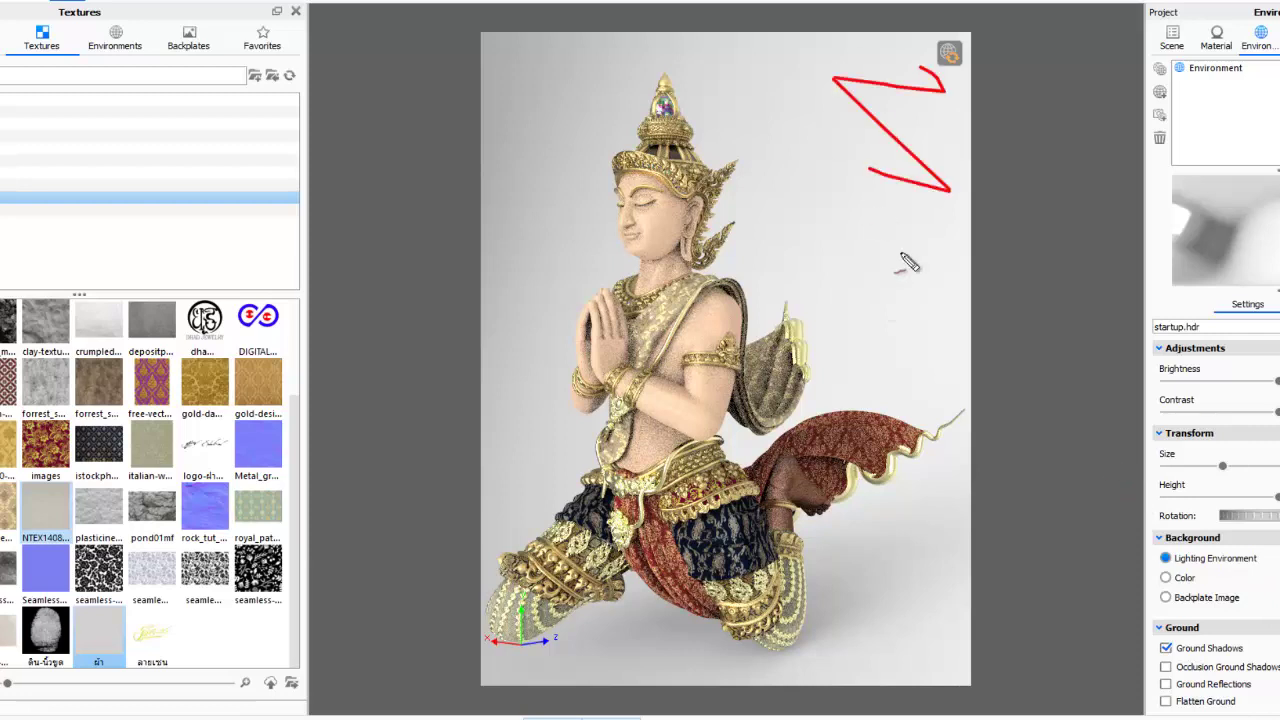
pyautogui.moveTo(555, 75); pyautogui.dragTo(522, 345)
pyautogui.moveTo(900, 507); pyautogui.dragTo(826, 628)
pyautogui.moveTo(688, 656); pyautogui.dragTo(590, 658)
pyautogui.moveTo(600, 234)
pyautogui.mouseDown()
pyautogui.moveTo(830, 308)
pyautogui.moveTo(832, 603)
pyautogui.moveTo(450, 636)
pyautogui.moveTo(611, 246)
pyautogui.mouseUp()
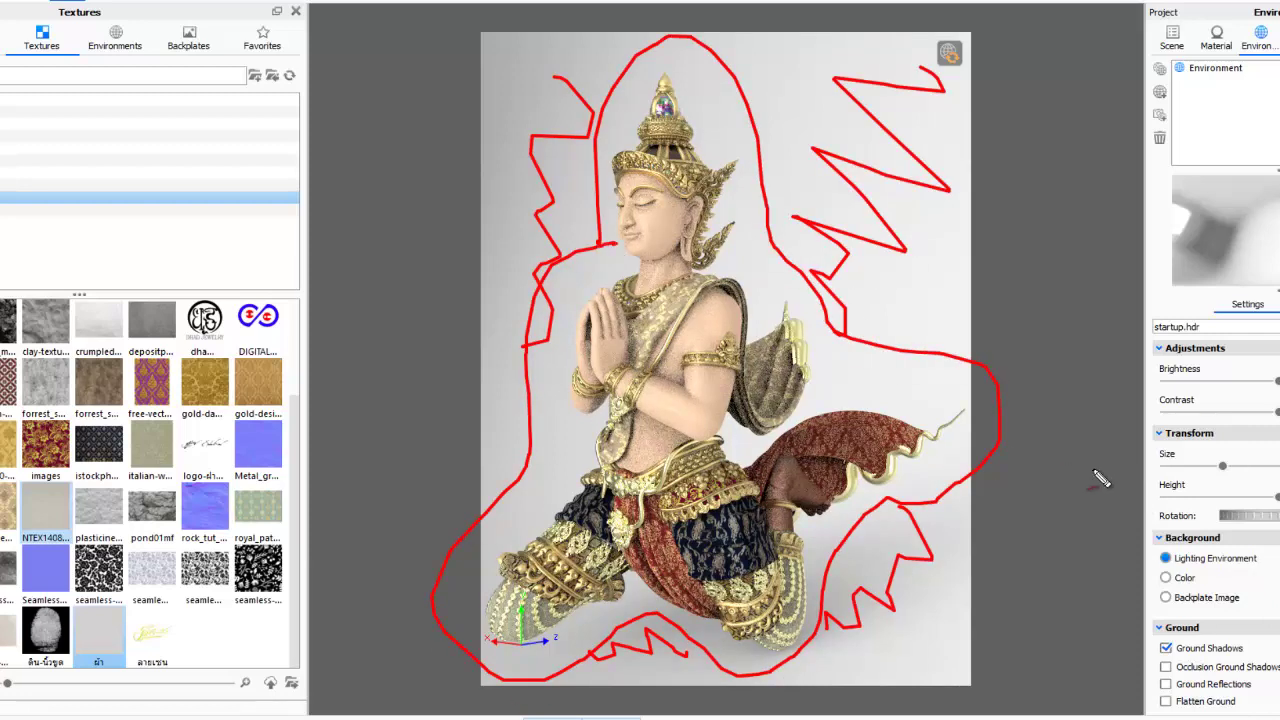
pyautogui.moveTo(1135, 577); pyautogui.dragTo(1155, 568)
pyautogui.moveTo(932, 636); pyautogui.dragTo(1162, 668)
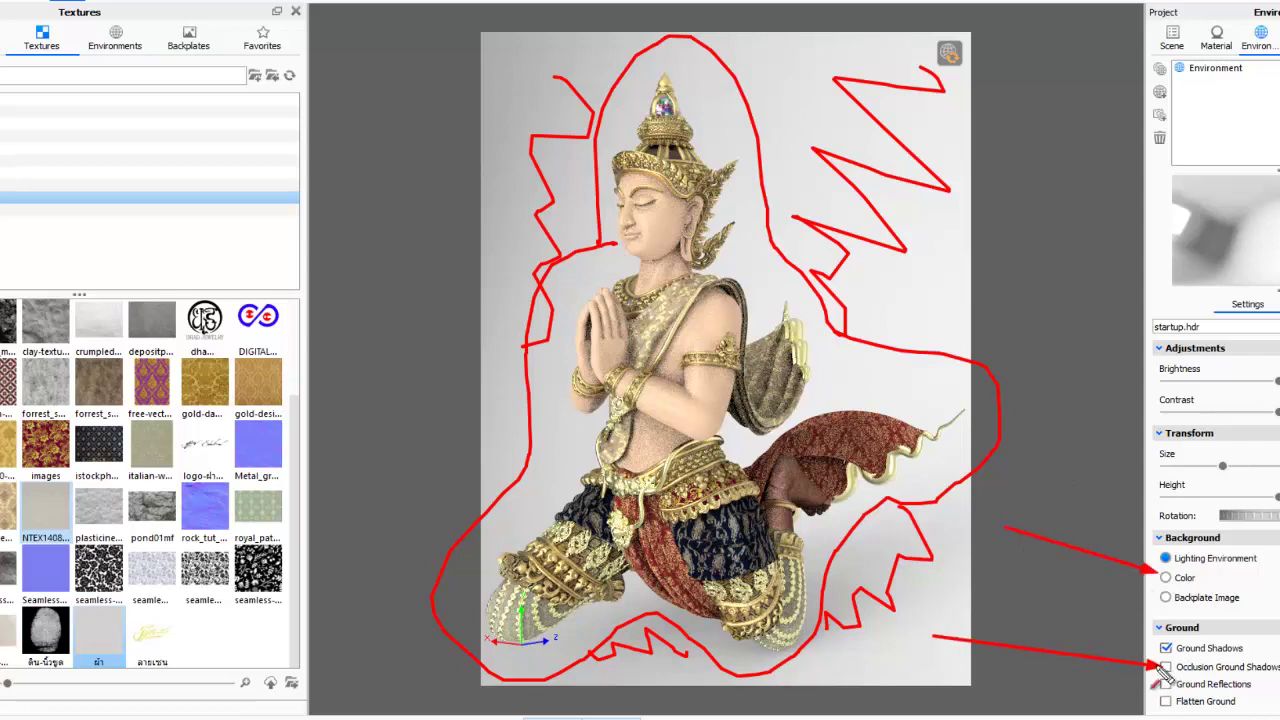
pyautogui.click(1165, 577)
pyautogui.click(1165, 648)
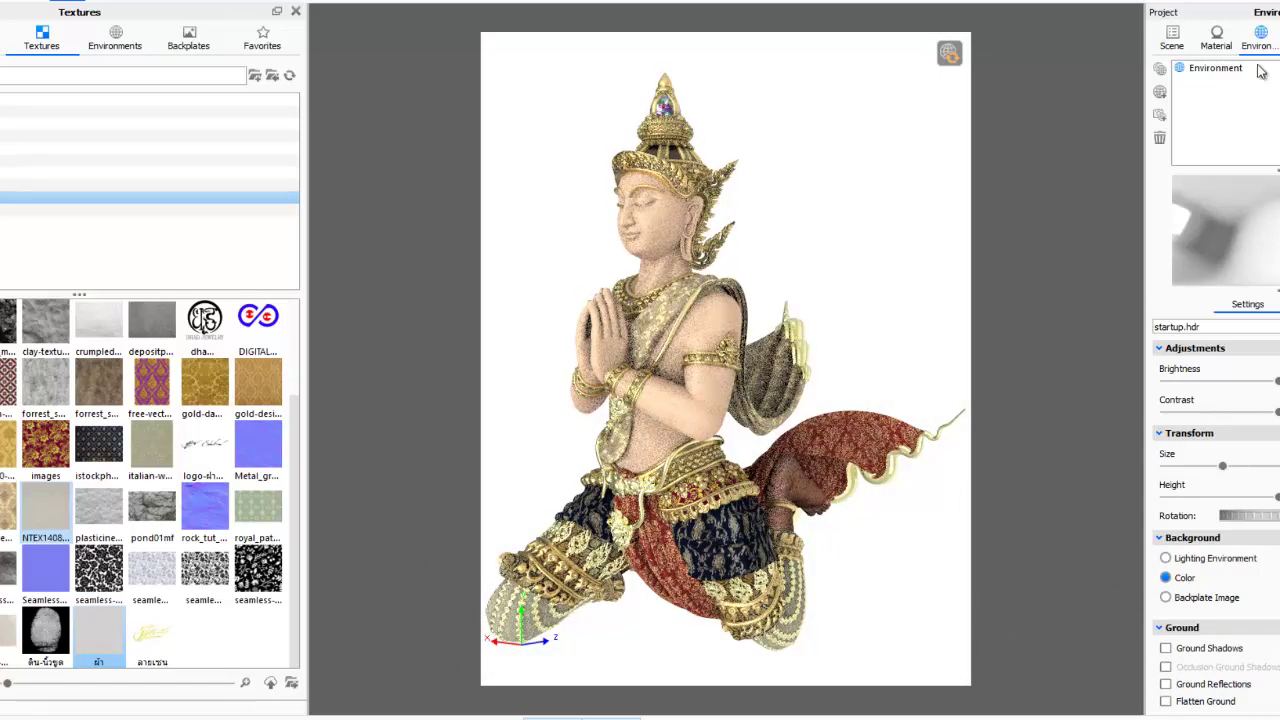
# Switch the camera lens to Orthographic and pull back slightly from the kneeling figure
pyautogui.press('c')
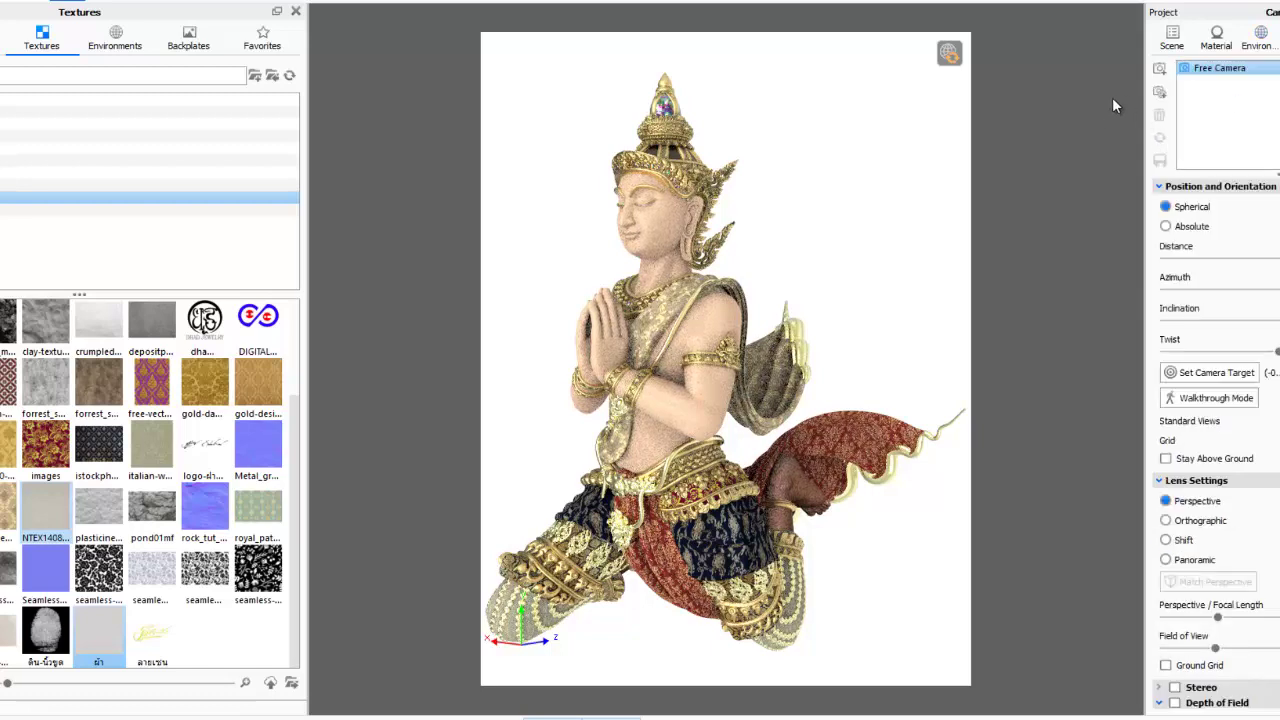
pyautogui.moveTo(1070, 115); pyautogui.dragTo(1275, 60)
pyautogui.moveTo(1055, 288); pyautogui.dragTo(1192, 286)
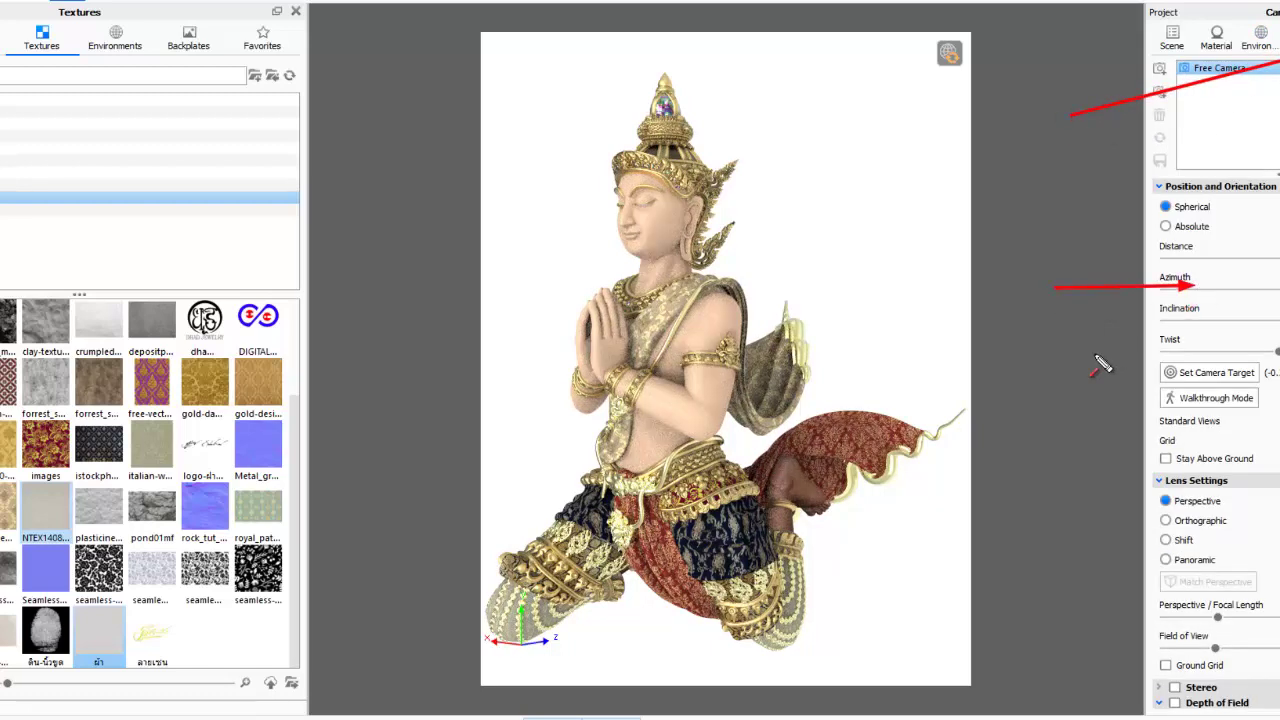
pyautogui.moveTo(1080, 352); pyautogui.dragTo(1190, 320)
pyautogui.moveTo(1030, 503); pyautogui.dragTo(1165, 518)
pyautogui.press('Escape')
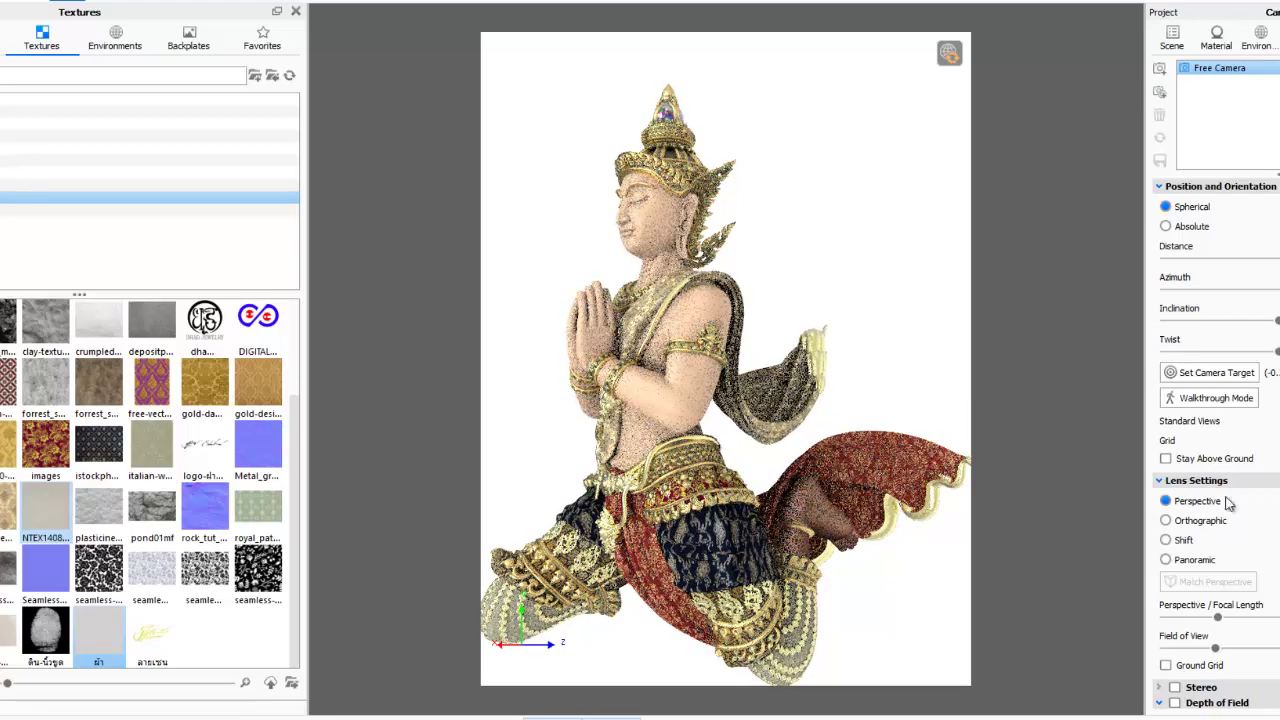
pyautogui.click(1172, 521)
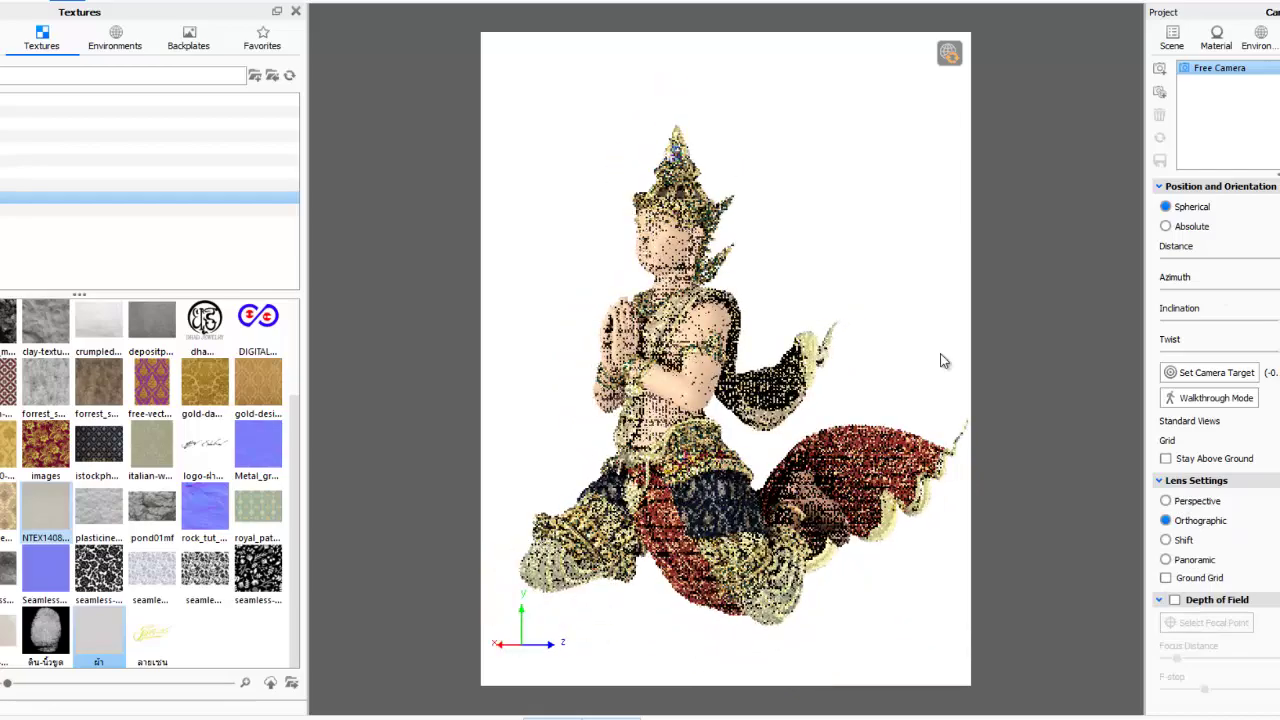
pyautogui.scroll(-2, 845, 360)
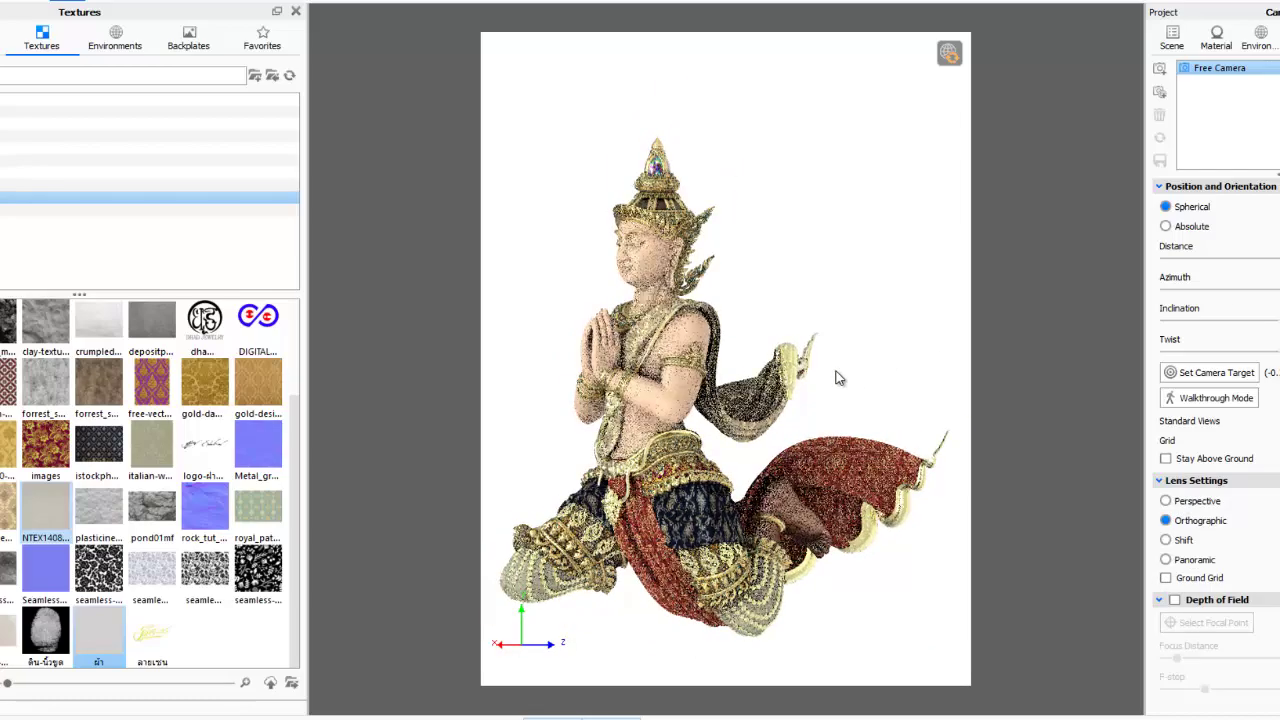
pyautogui.click(1274, 12)
# Set a square 500 px output resolution and orbit the figure to a more frontal view
pyautogui.click(1236, 84)
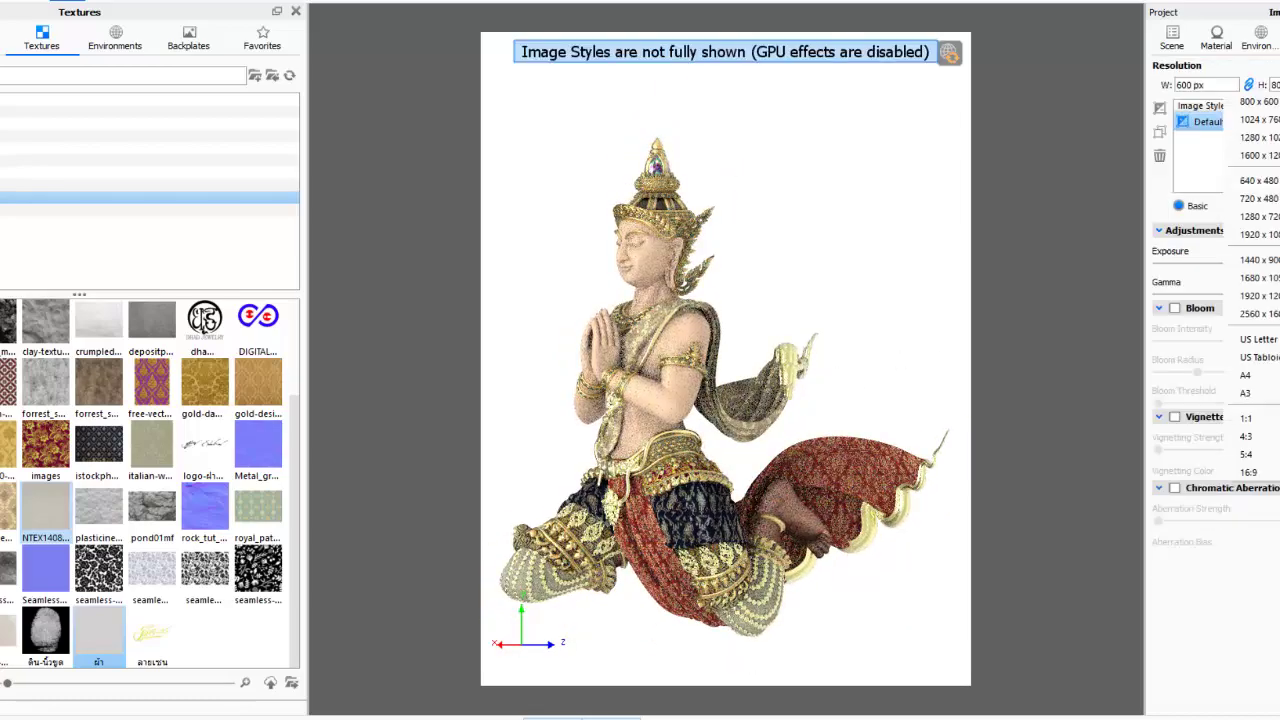
pyautogui.click(1250, 304)
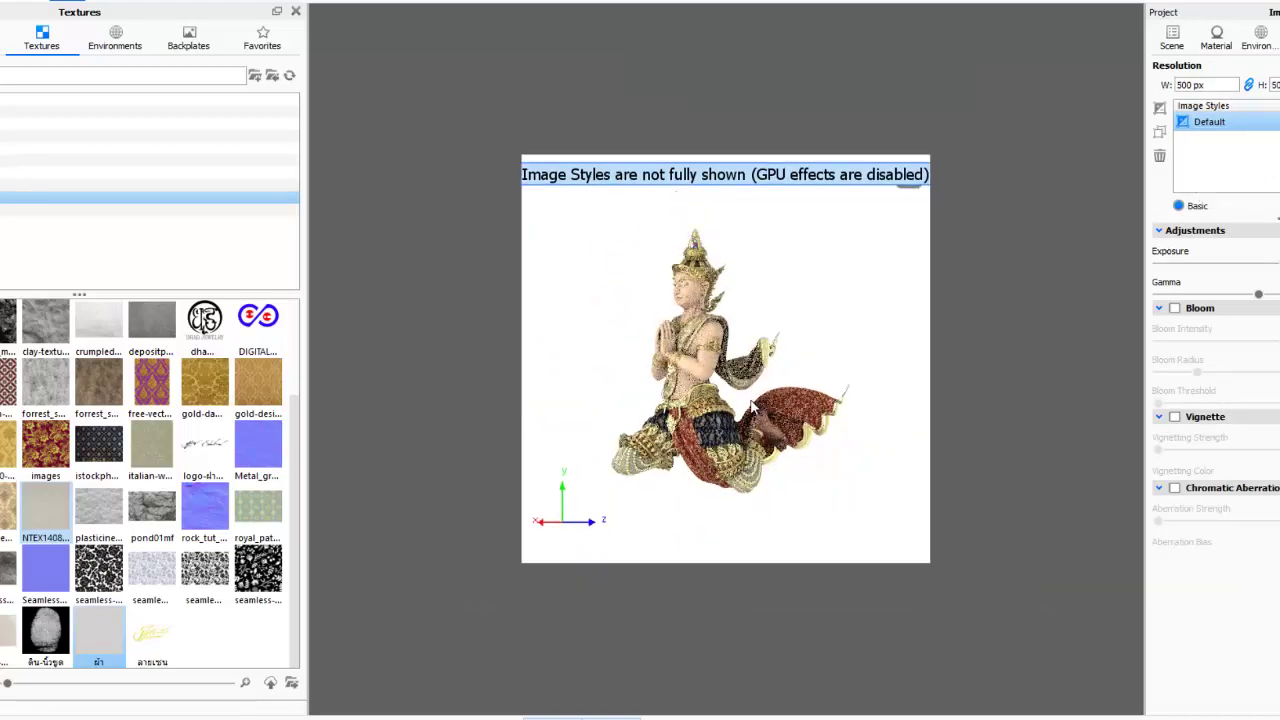
pyautogui.click(1270, 12)
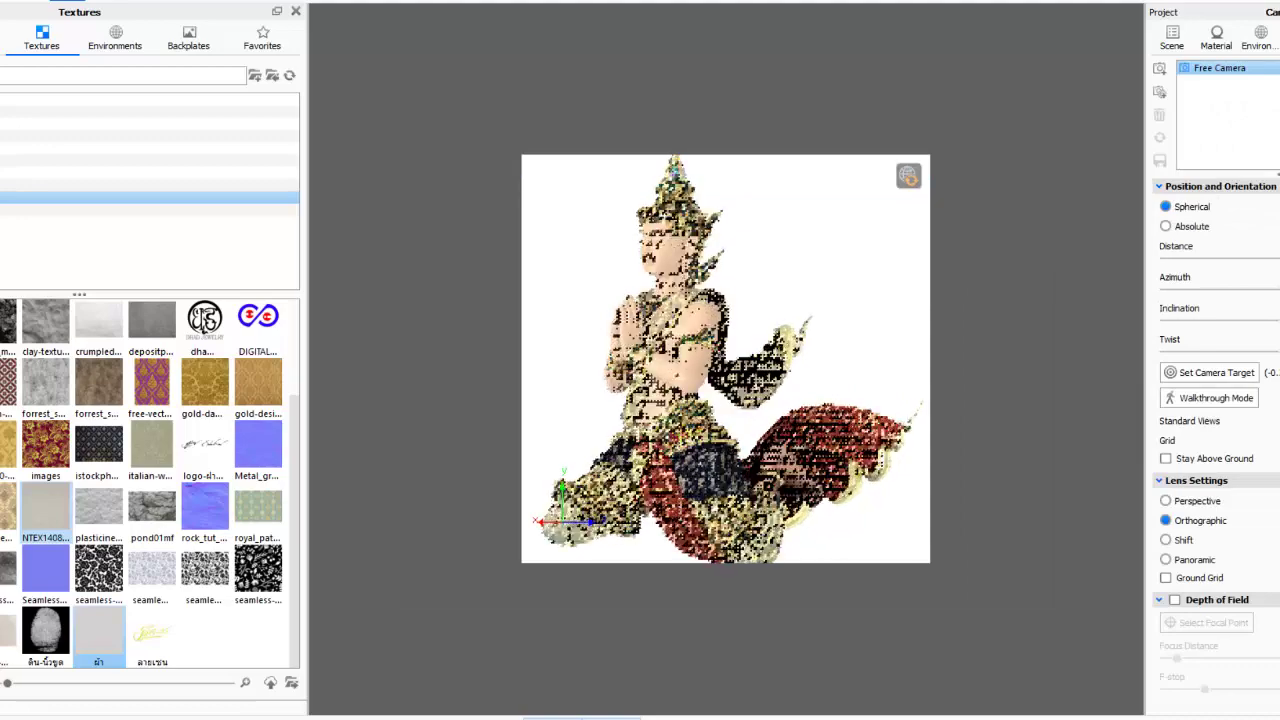
pyautogui.moveTo(1100, 394); pyautogui.dragTo(1025, 394)
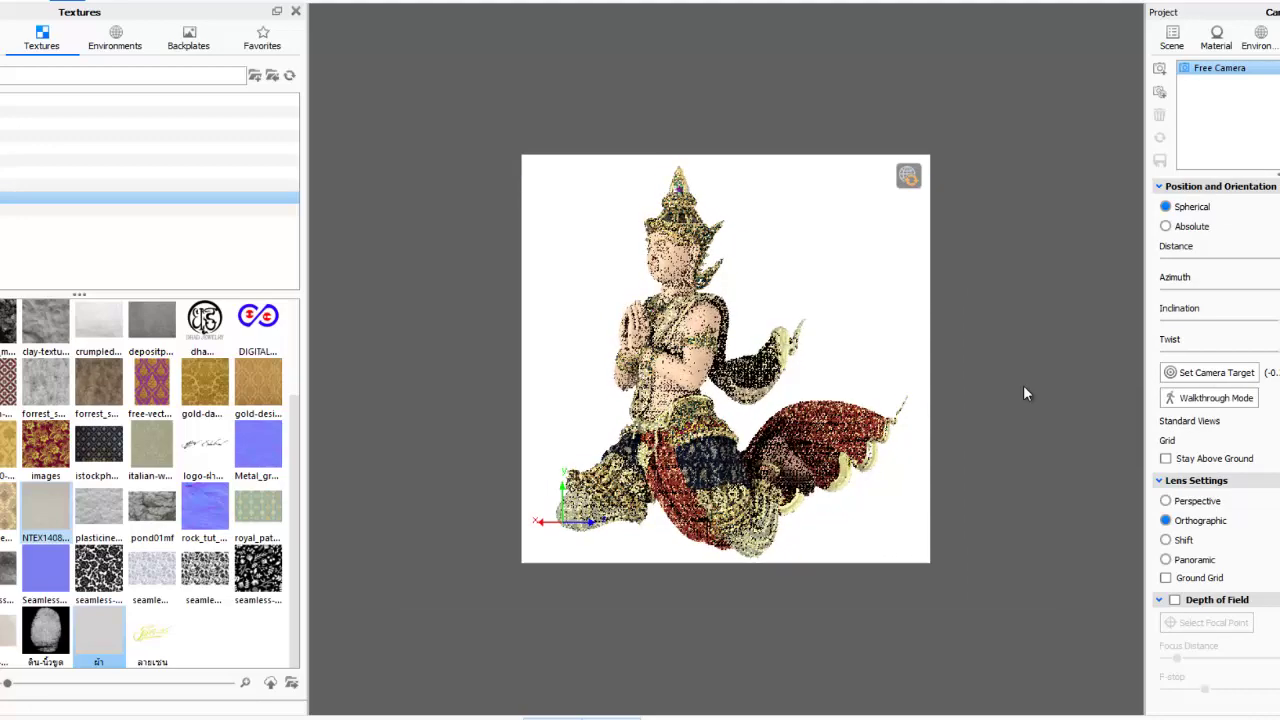
# Rotate the environment lighting around the figure
pyautogui.click(1260, 38)
pyautogui.moveTo(1270, 521); pyautogui.dragTo(1279, 521)
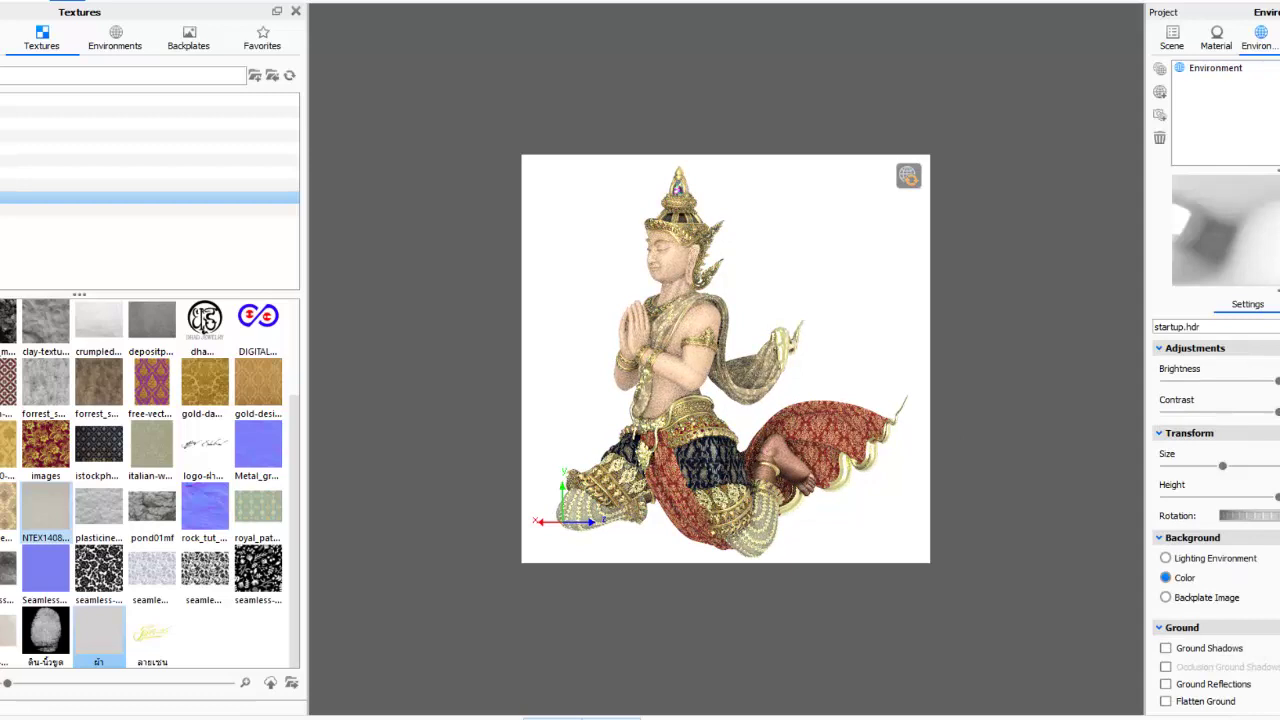
pyautogui.moveTo(1000, 452); pyautogui.dragTo(830, 655)
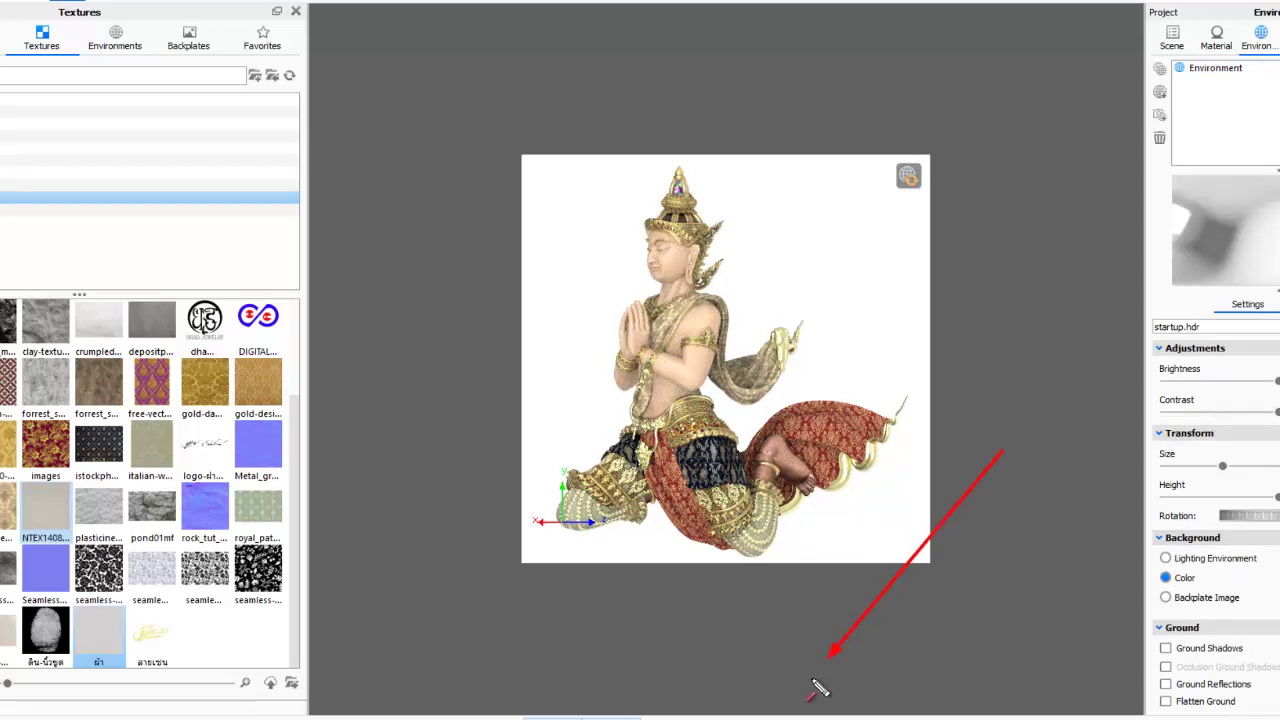
pyautogui.moveTo(810, 698); pyautogui.dragTo(802, 715)
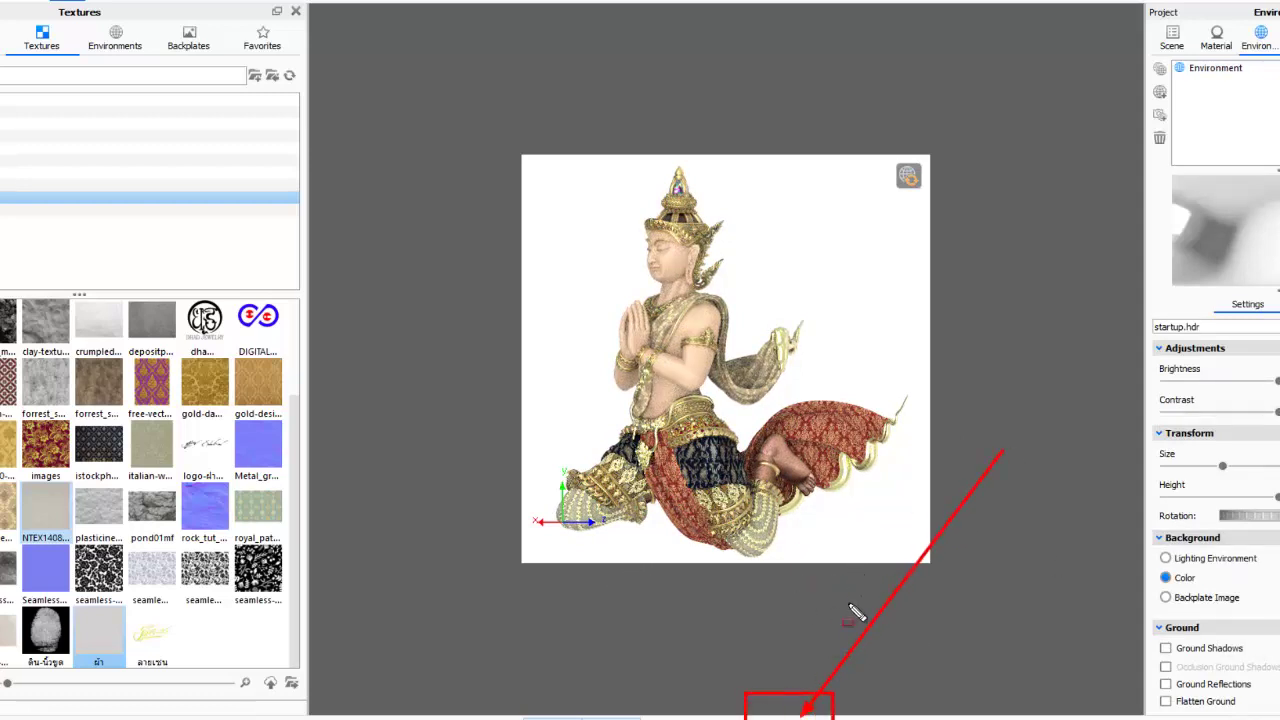
# Set up a 1024 px PNG still render with Include Alpha enabled
pyautogui.click(803, 715)
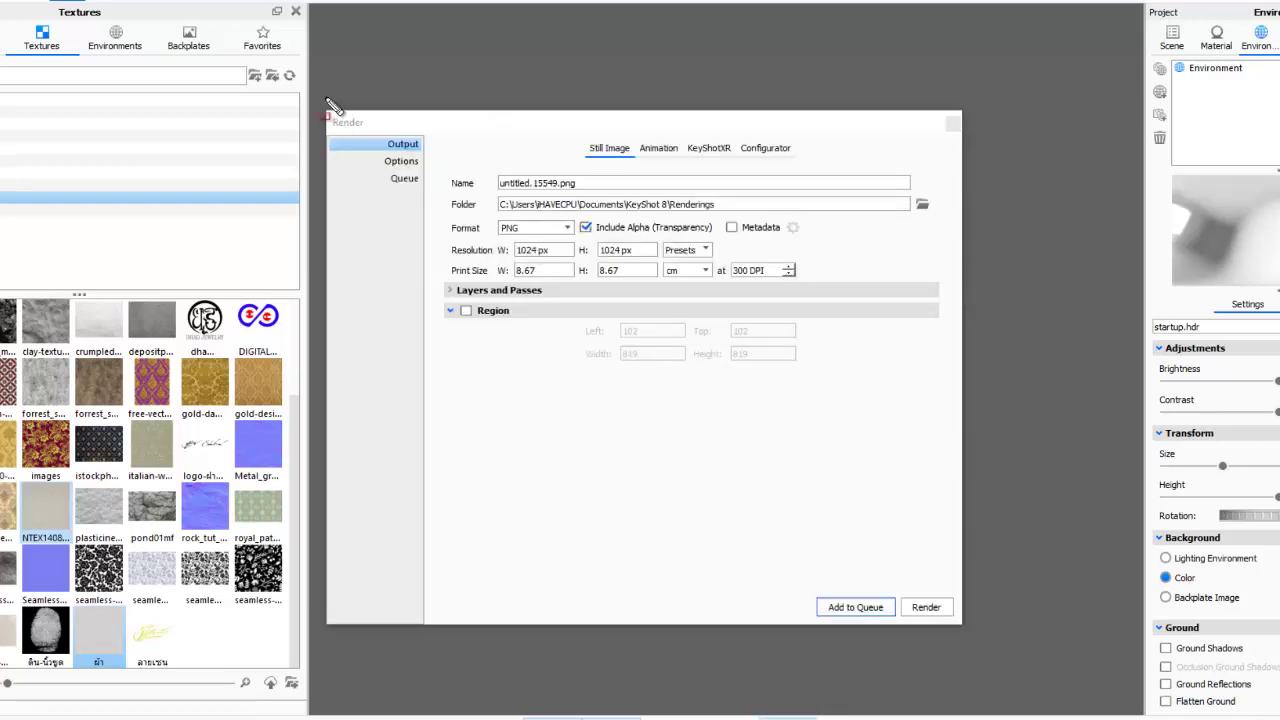
pyautogui.moveTo(330, 101)
pyautogui.mouseDown()
pyautogui.moveTo(957, 634)
pyautogui.moveTo(968, 628)
pyautogui.mouseUp()
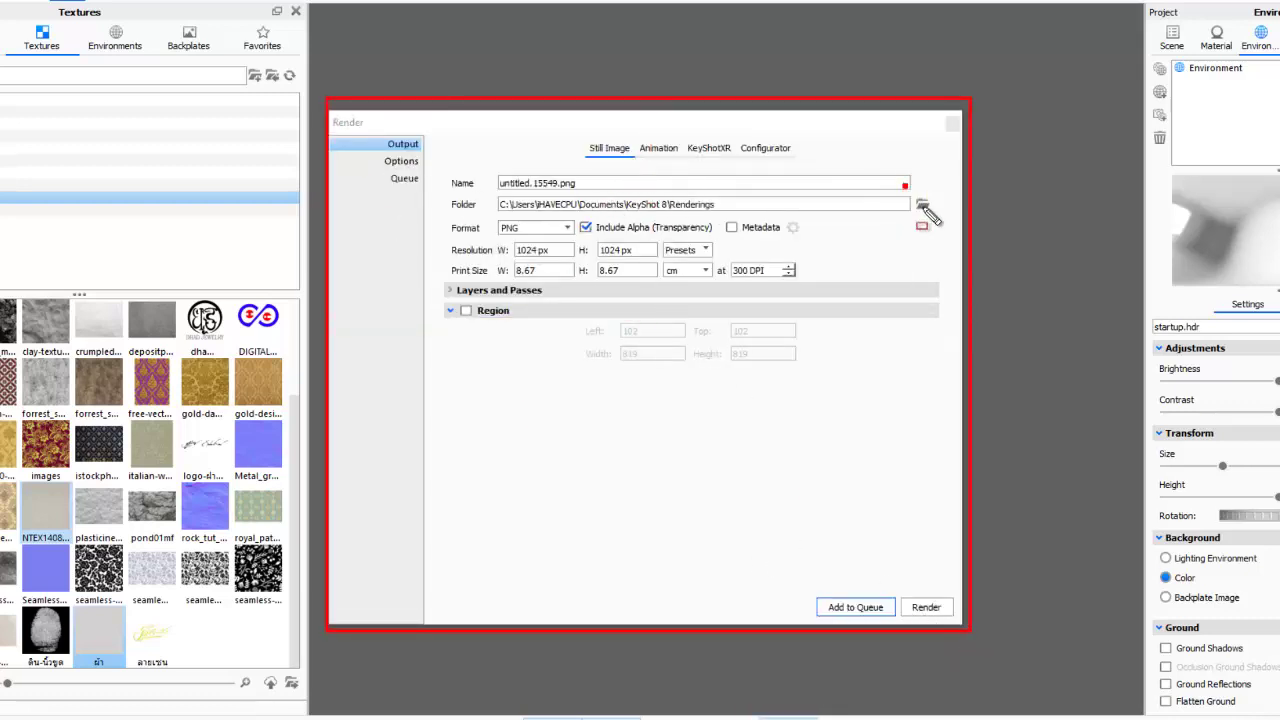
pyautogui.moveTo(922, 204); pyautogui.dragTo(940, 220)
pyautogui.moveTo(433, 214); pyautogui.dragTo(722, 238)
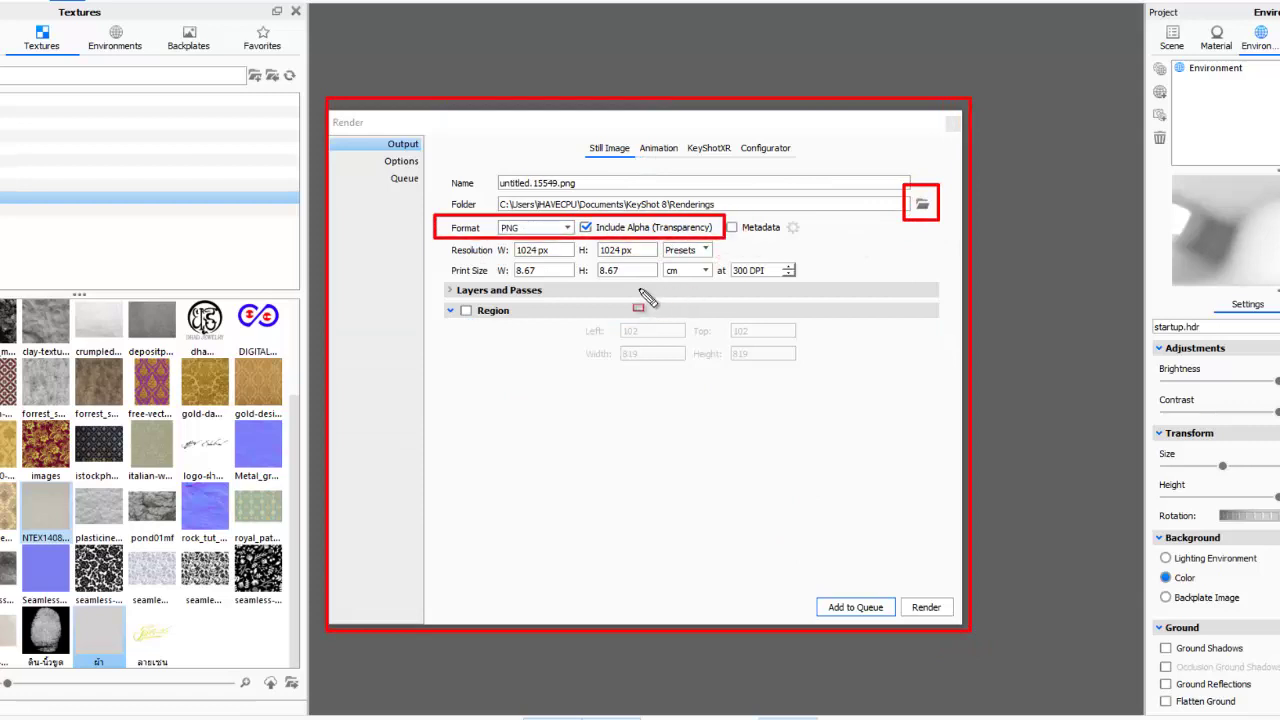
pyautogui.moveTo(495, 280); pyautogui.dragTo(745, 300)
pyautogui.press('Escape')
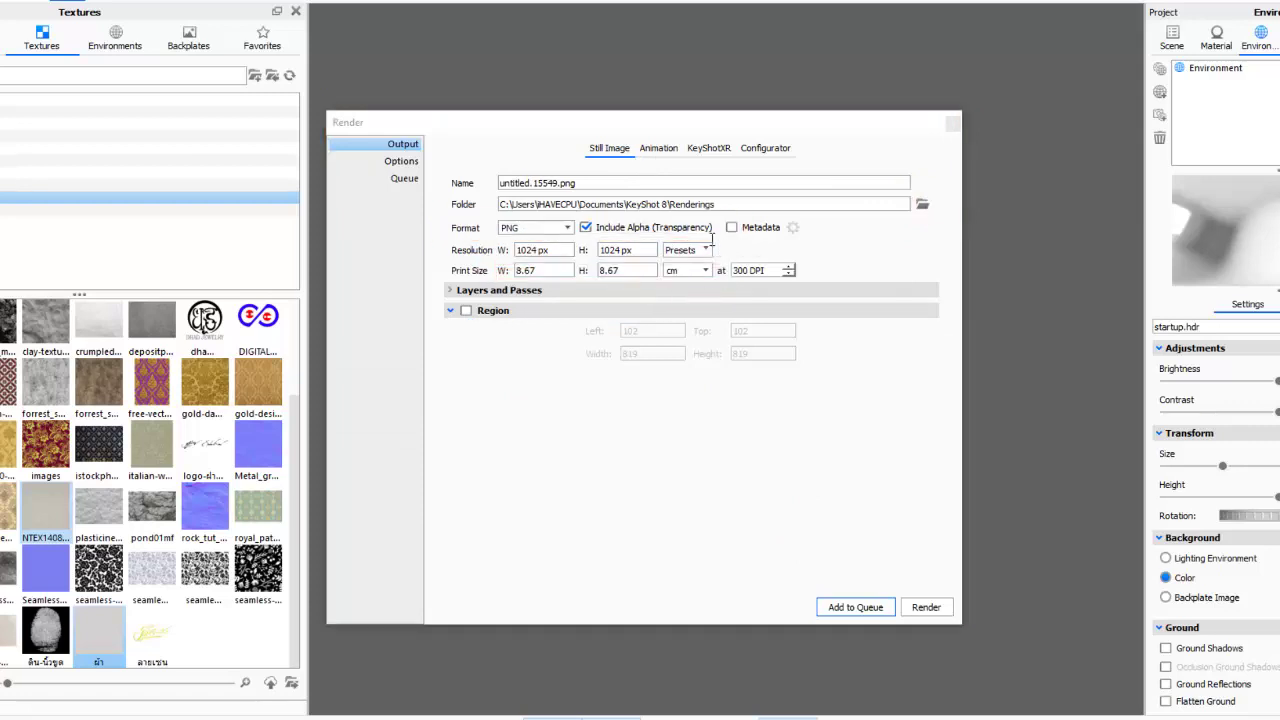
# Save the render into the sculpture's project subfolder on drive D and start rendering
pyautogui.click(924, 204)
pyautogui.click(405, 374)
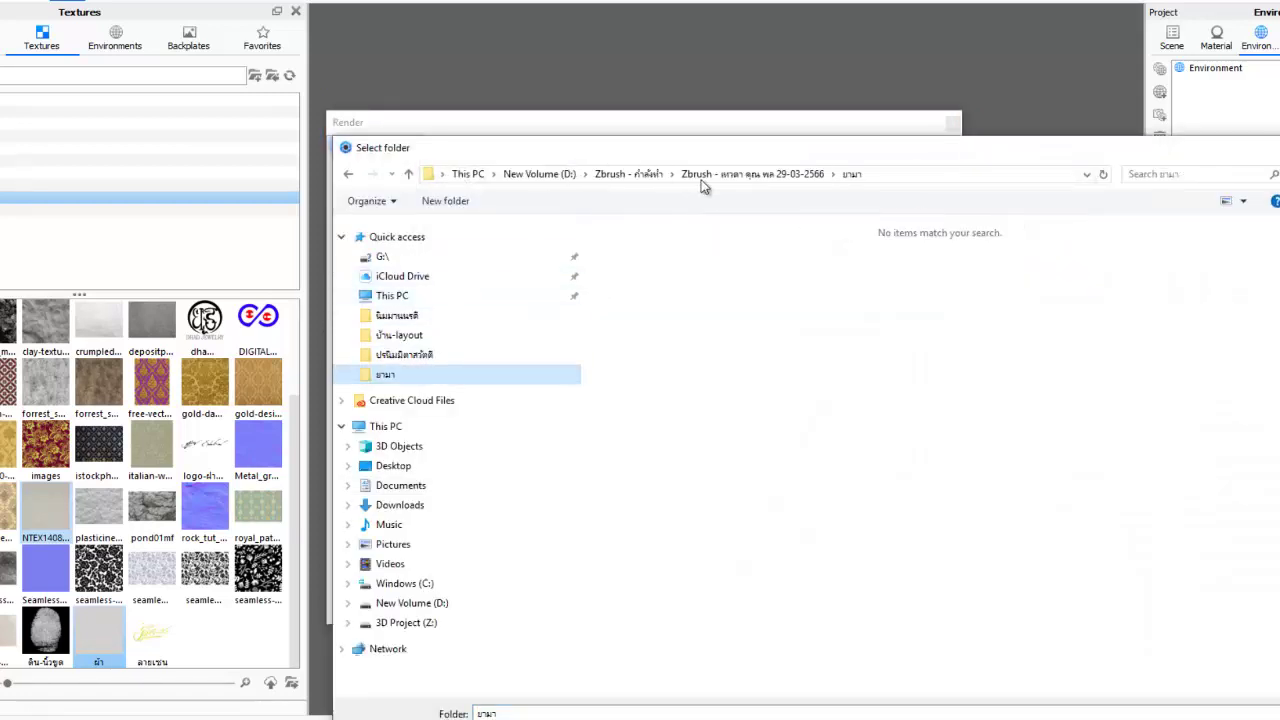
pyautogui.click(748, 177)
pyautogui.doubleClick(731, 403)
pyautogui.press('Return')
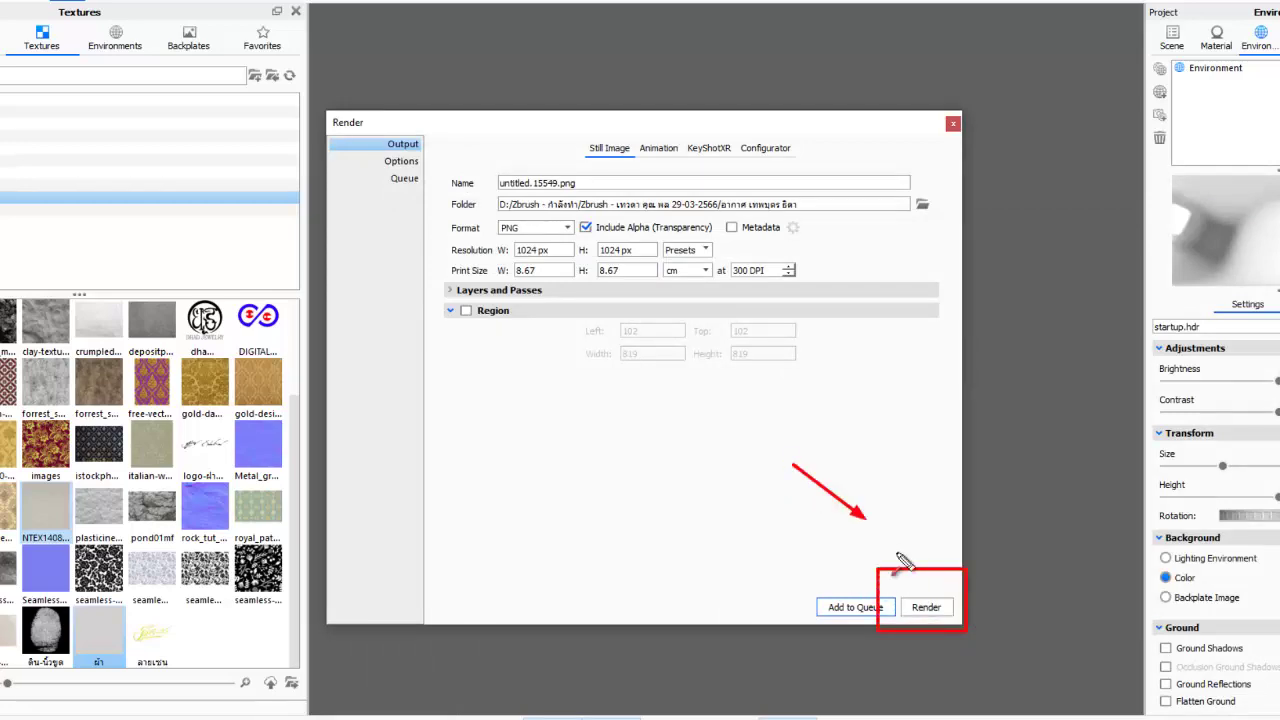
pyautogui.click(926, 607)
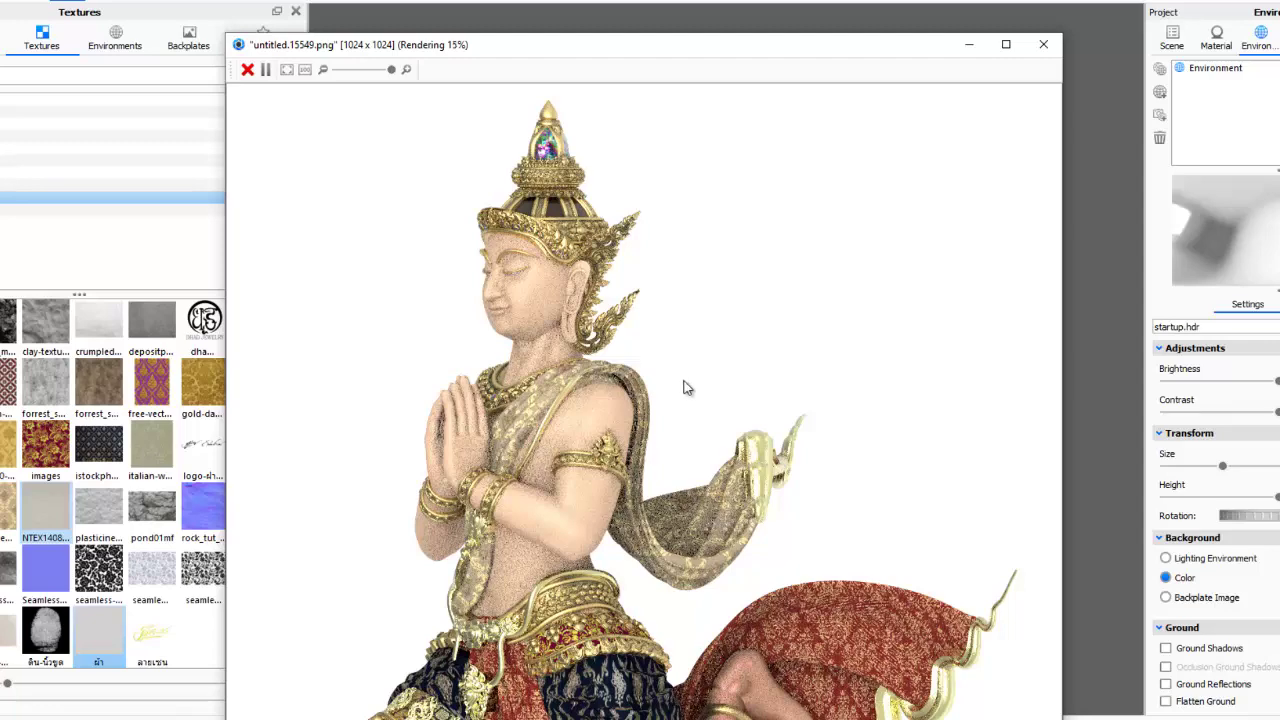
# Let the render of untitled.15549.png finish, then close the render window
pyautogui.moveTo(753, 50); pyautogui.dragTo(791, 4)
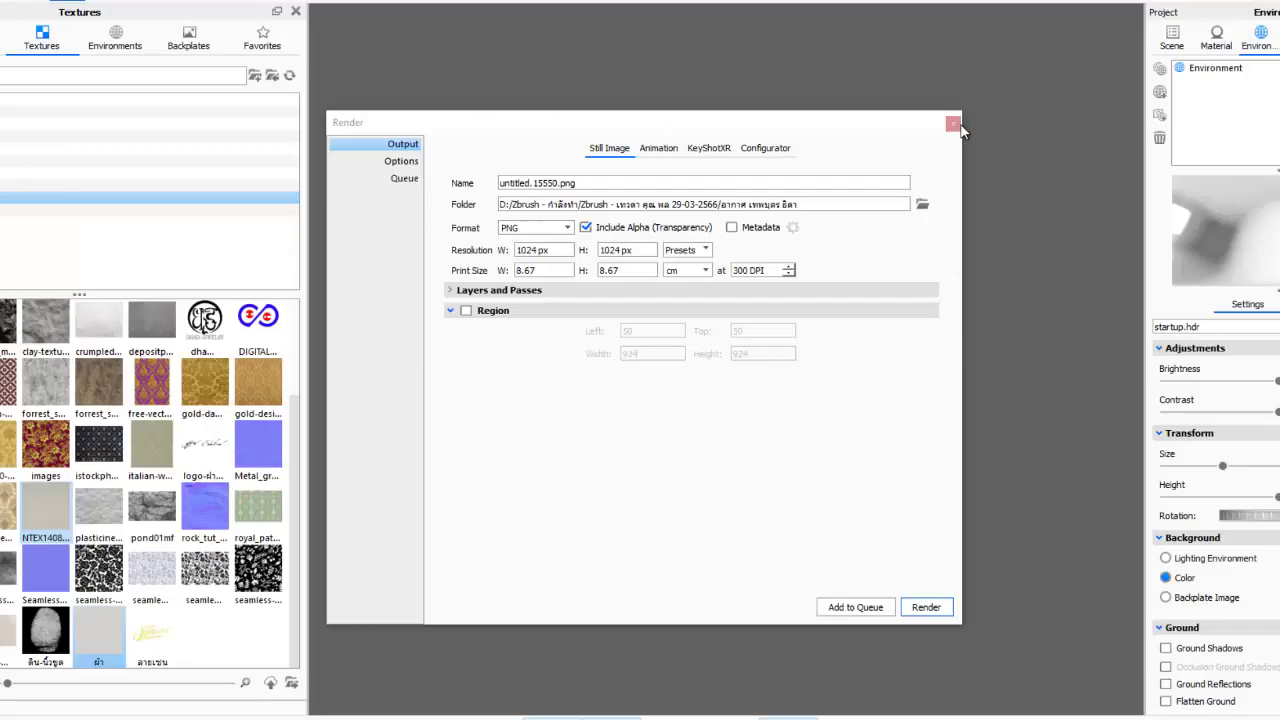
pyautogui.click(952, 124)
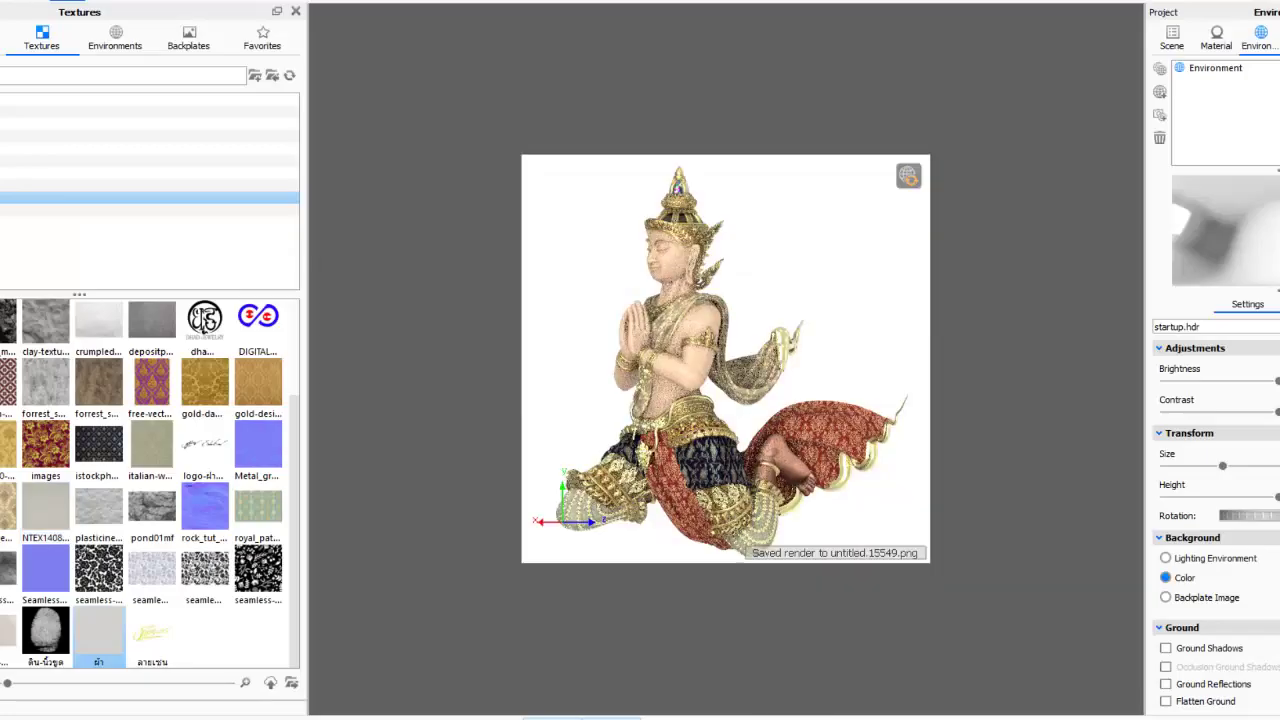
# Open the render output folder in File Explorer and select untitled.15549
pyautogui.doubleClick(991, 128)
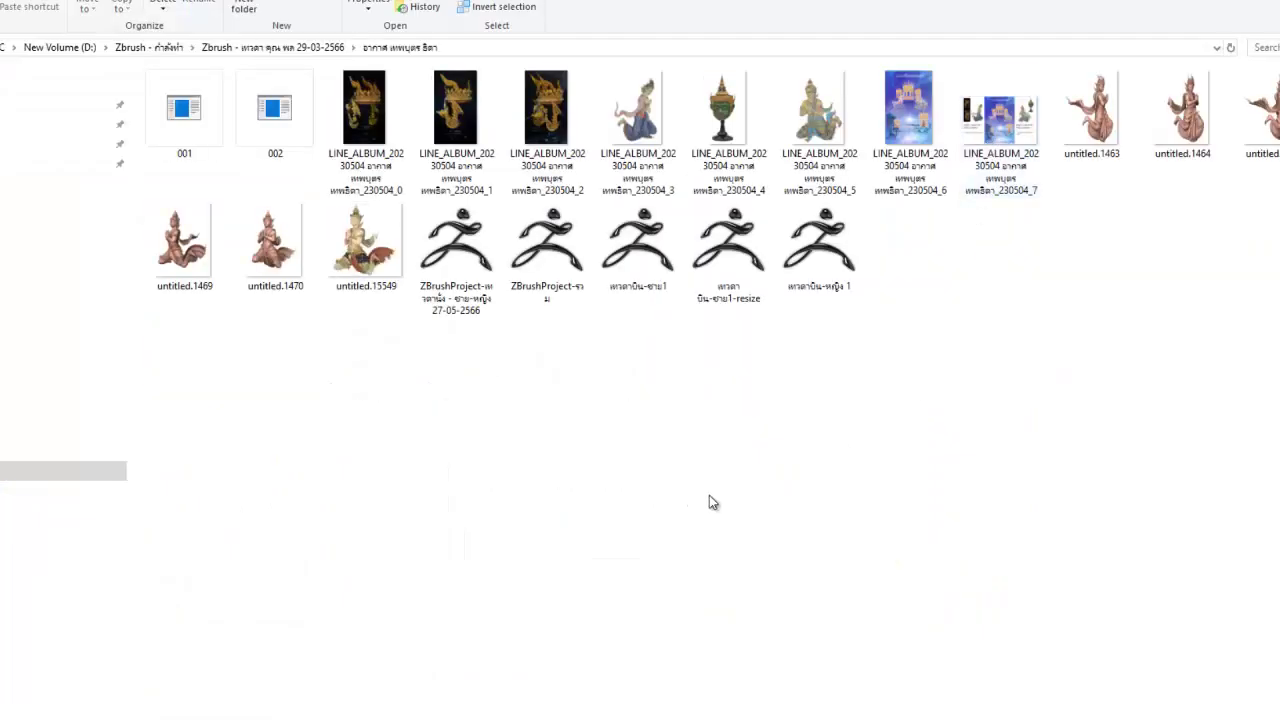
pyautogui.moveTo(457, 457); pyautogui.dragTo(357, 286)
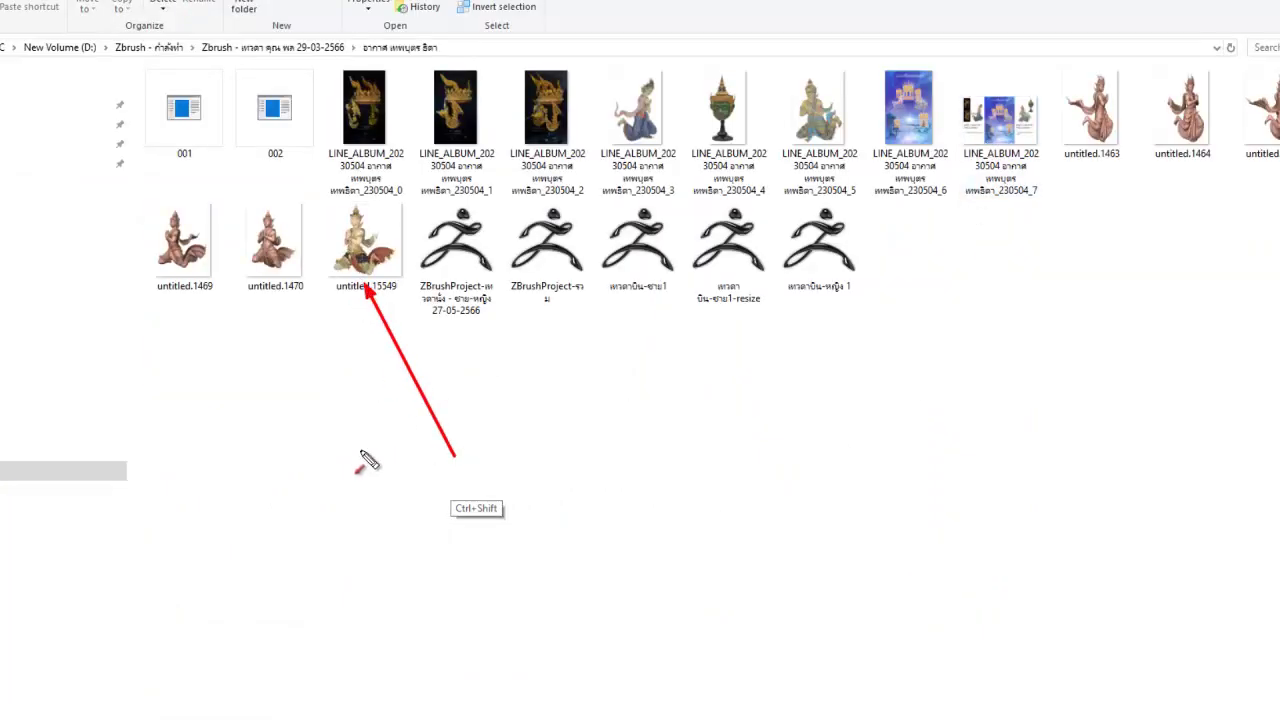
pyautogui.click(368, 248)
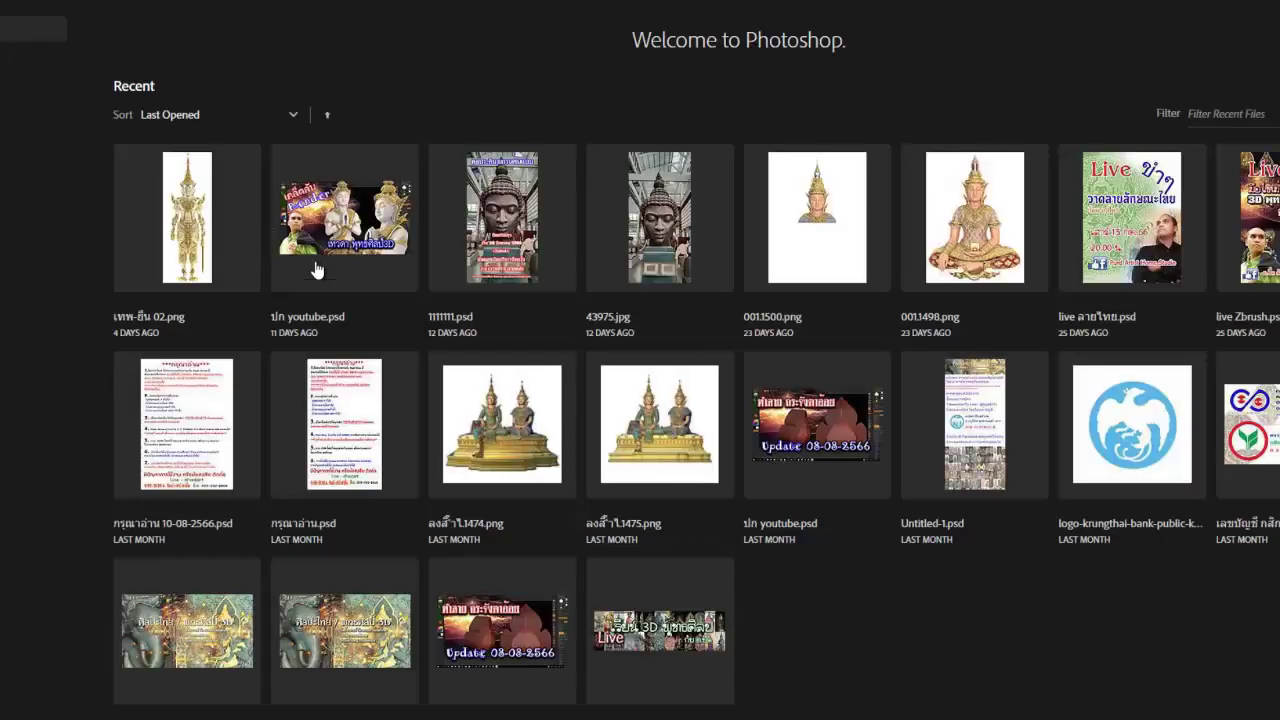
# Open untitled.15549 from the project folder as a transparent-background document in Photoshop
pyautogui.hotkey('ctrl', 'o')
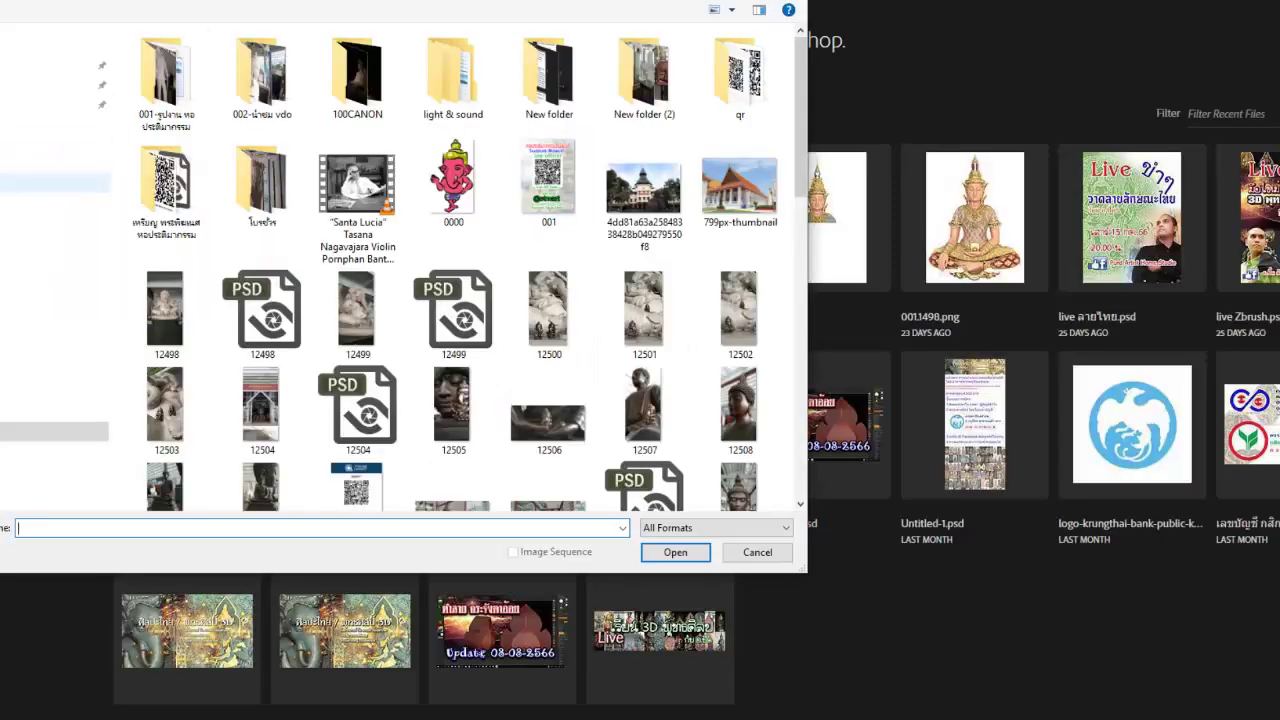
pyautogui.click(55, 182)
pyautogui.click(350, 360)
pyautogui.doubleClick(350, 360)
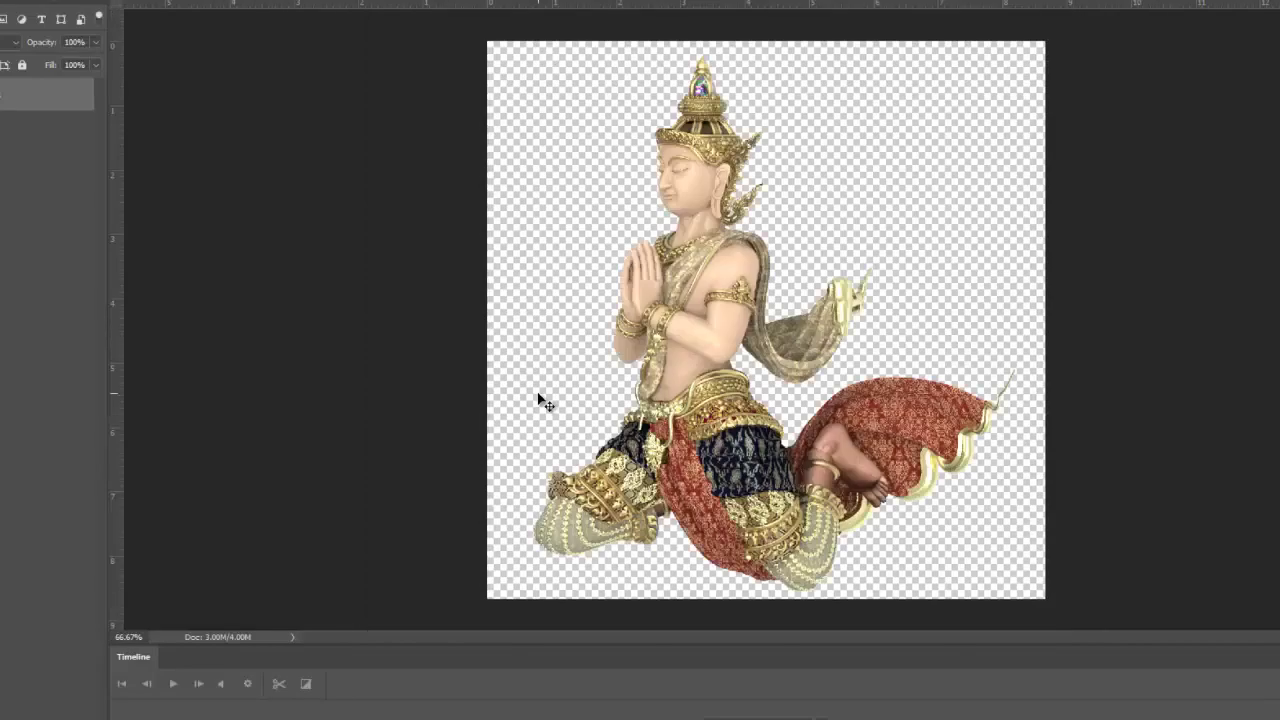
pyautogui.moveTo(1188, 128); pyautogui.dragTo(1004, 186)
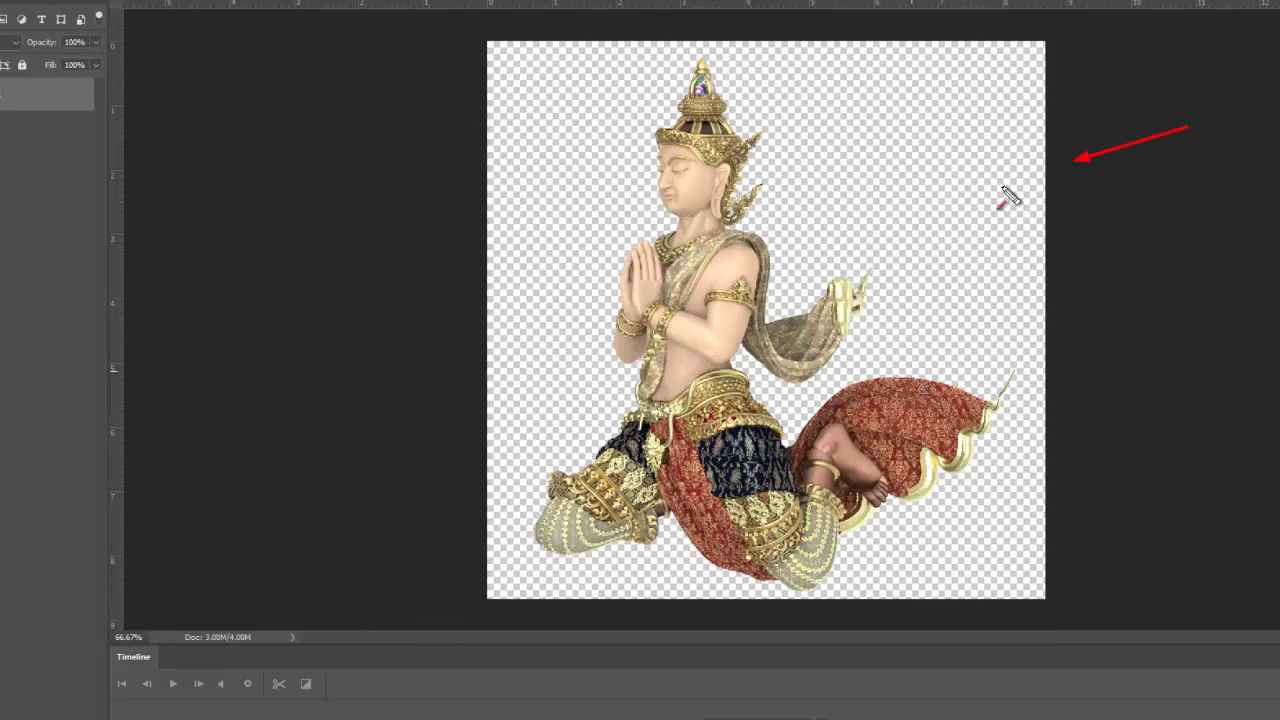
pyautogui.moveTo(636, 127); pyautogui.dragTo(944, 494)
pyautogui.moveTo(903, 565); pyautogui.dragTo(636, 128)
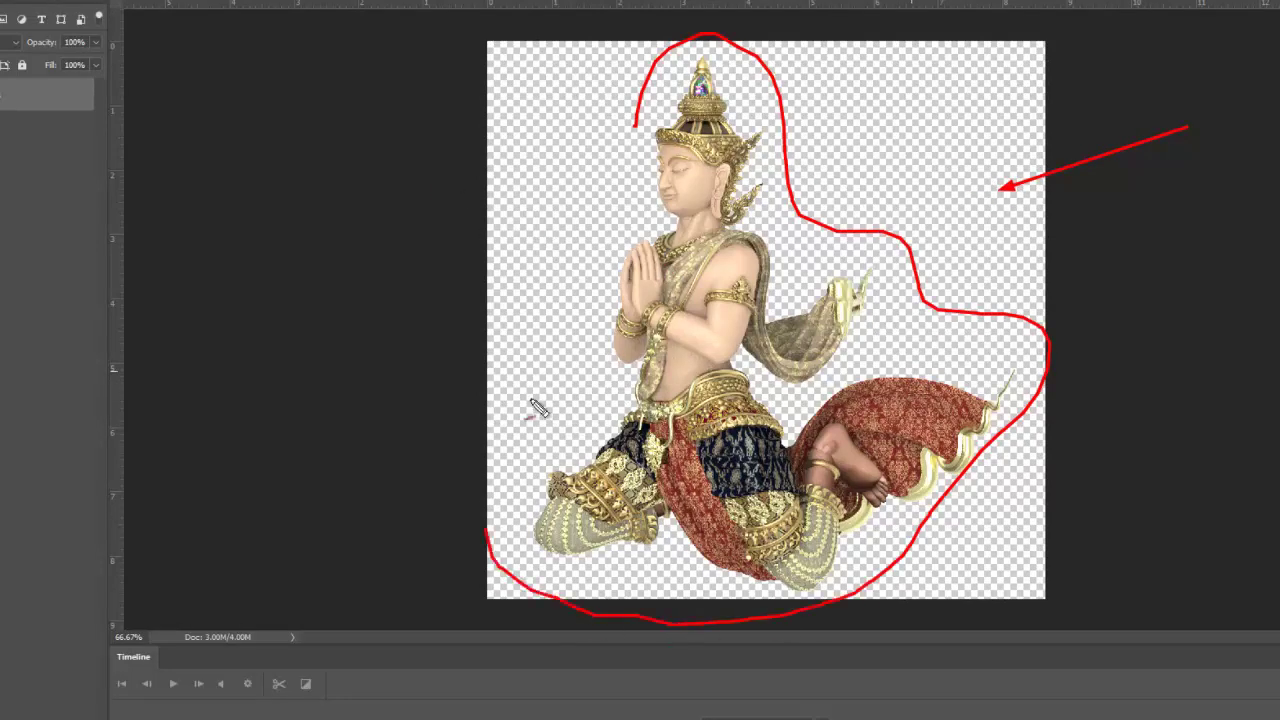
pyautogui.moveTo(590, 80); pyautogui.dragTo(515, 315)
pyautogui.moveTo(905, 75); pyautogui.dragTo(975, 260)
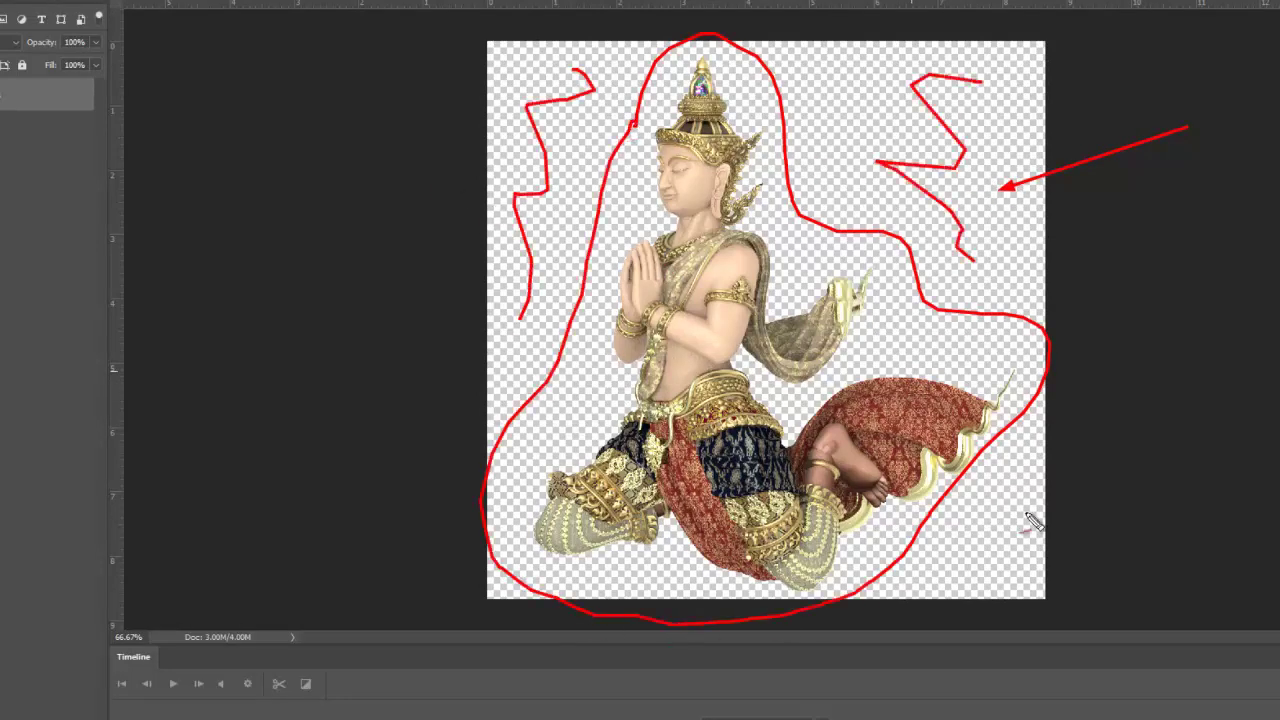
pyautogui.press('Escape')
# Open the gold crown photo, drag the deity figure onto it, and enlarge it in front
pyautogui.click(30, 20)
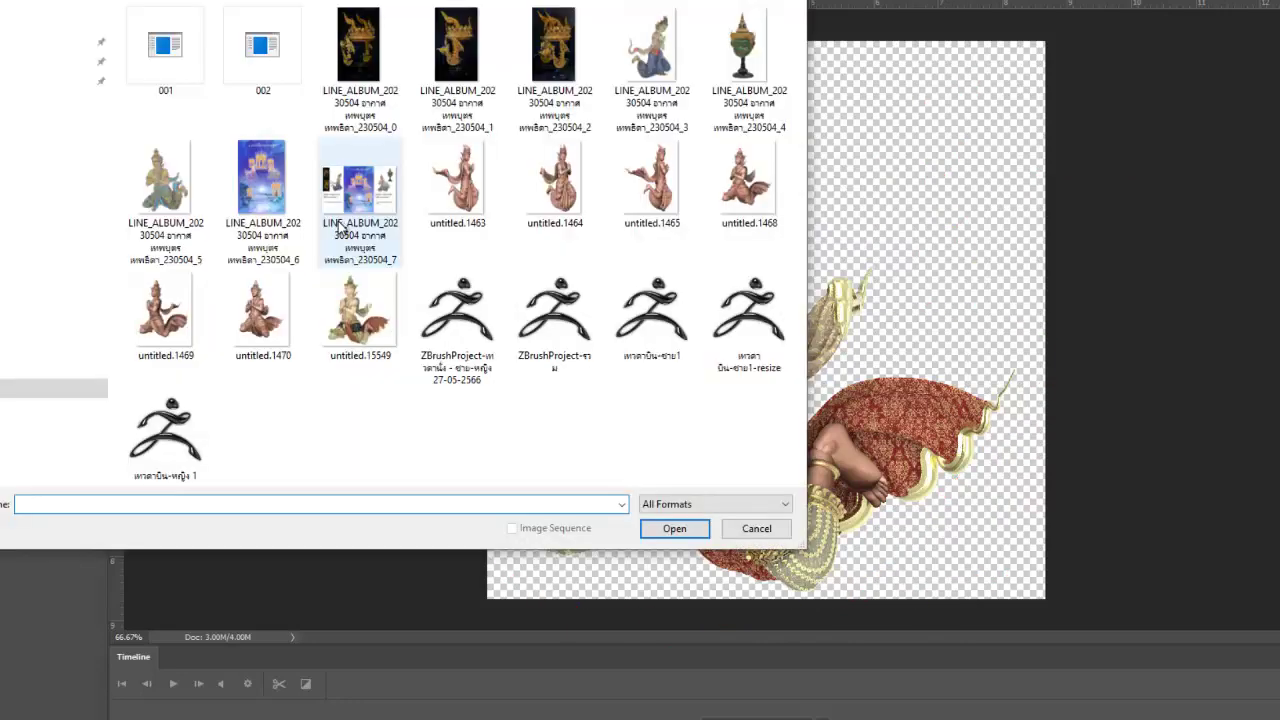
pyautogui.doubleClick(537, 62)
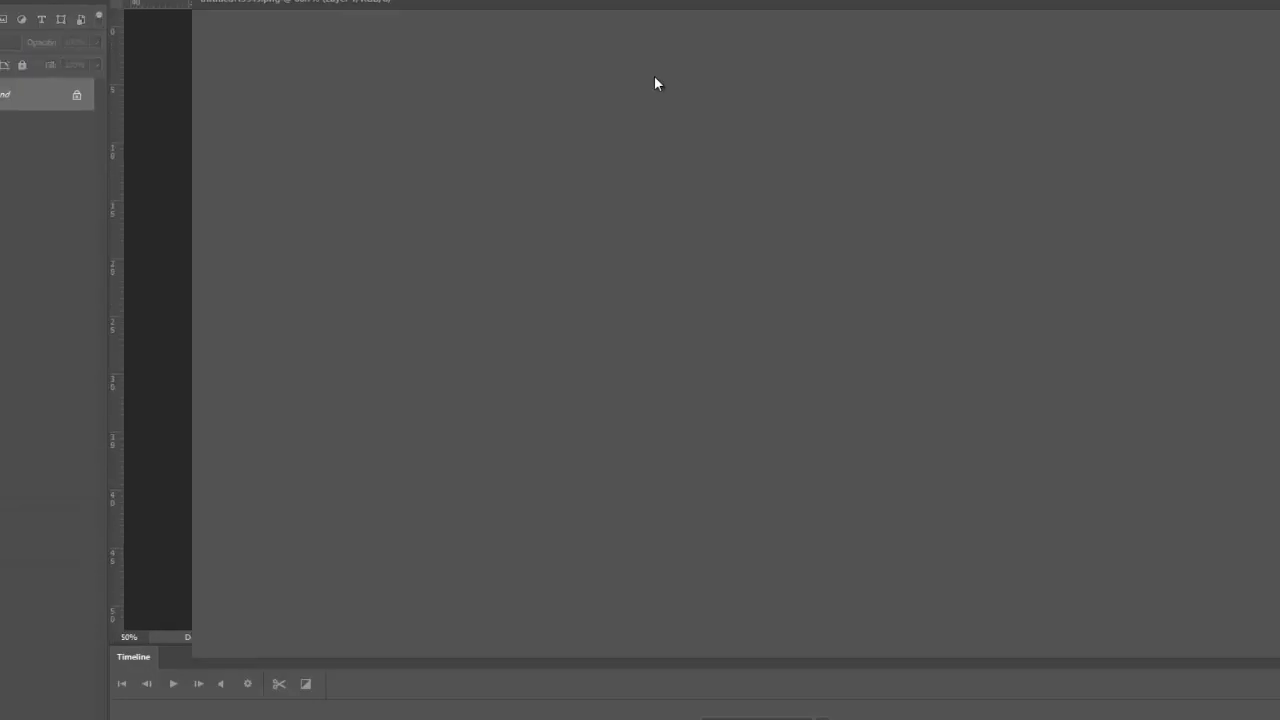
pyautogui.moveTo(654, 83); pyautogui.dragTo(127, 83)
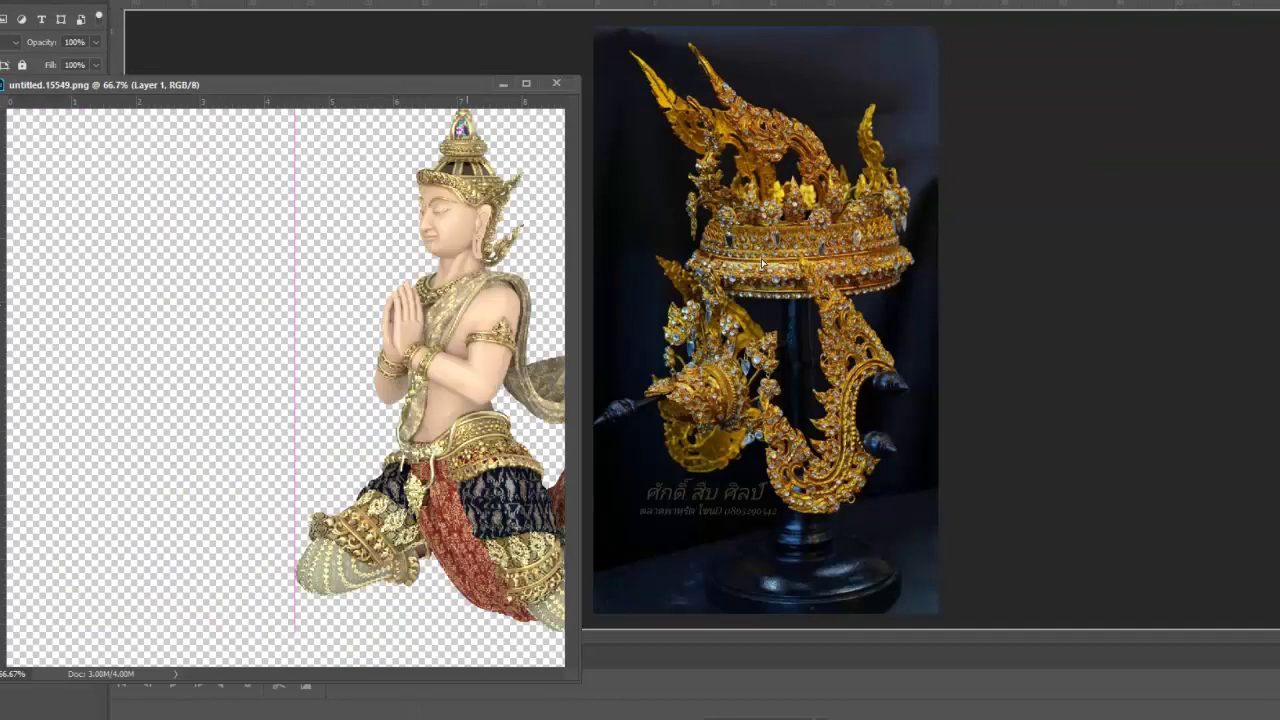
pyautogui.moveTo(260, 380); pyautogui.dragTo(760, 300)
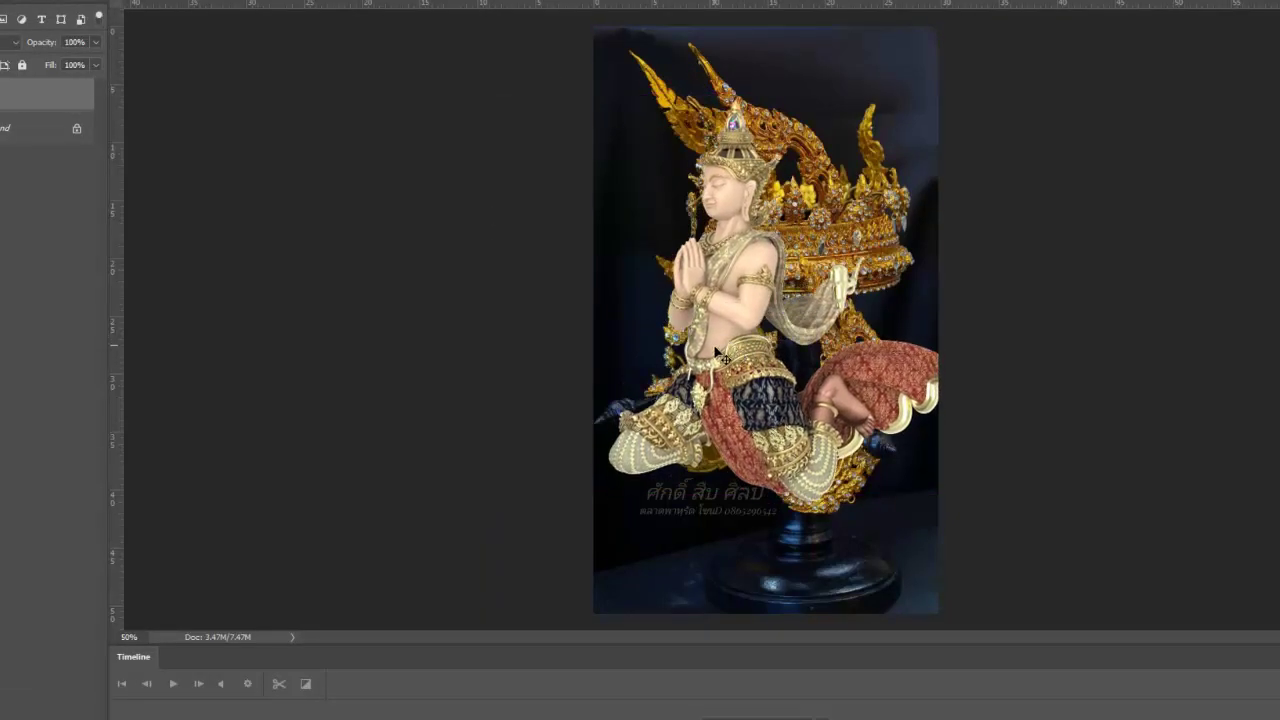
pyautogui.hotkey('ctrl', 't')
pyautogui.moveTo(606, 509)
pyautogui.mouseDown()
pyautogui.moveTo(666, 436)
pyautogui.moveTo(668, 468)
pyautogui.mouseUp()
pyautogui.press('Return')
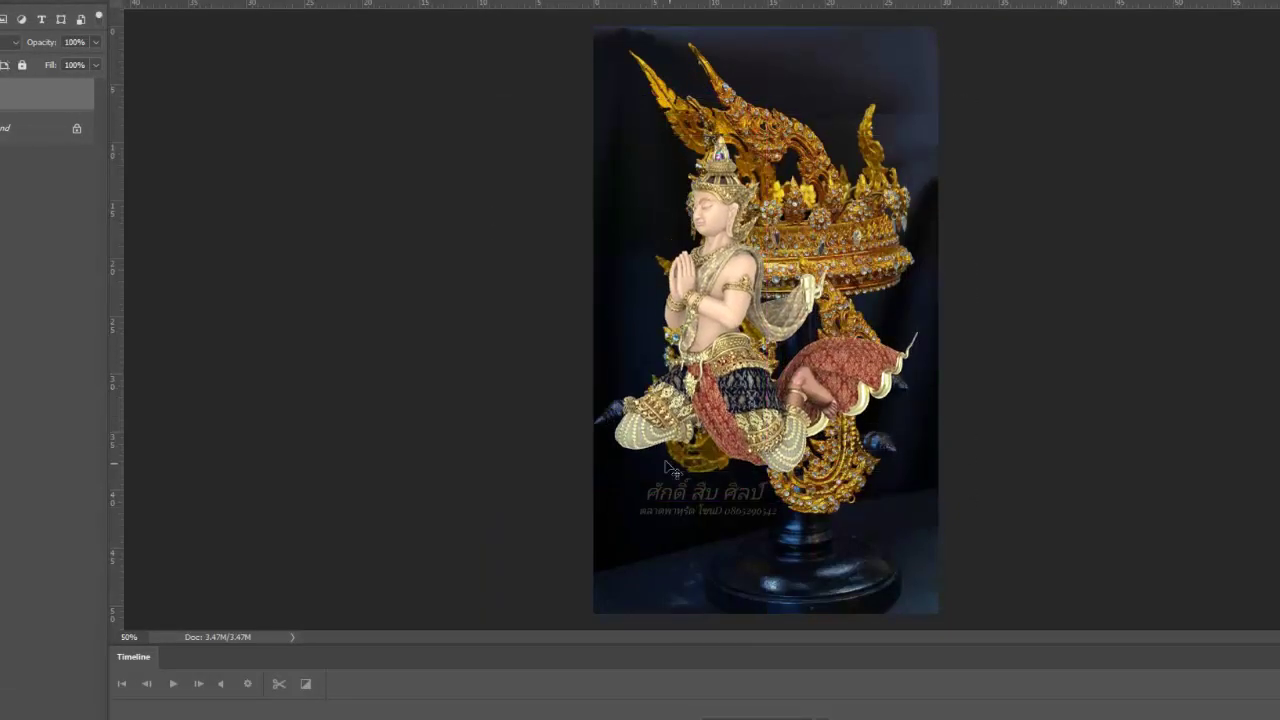